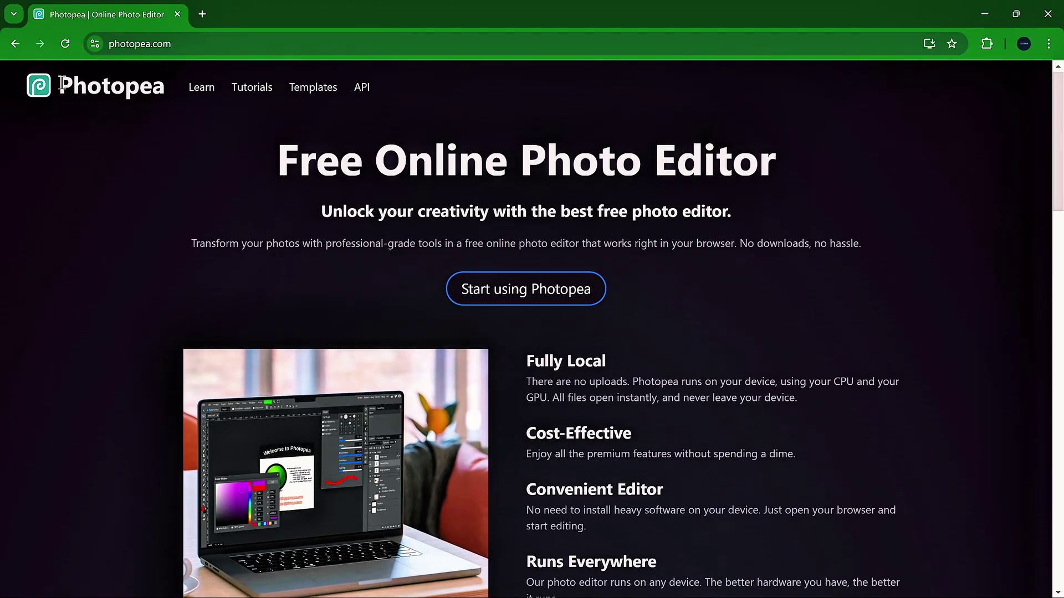
- Read the Photopea homepage headline and the Fully Local, Cost-Effective, Convenient Editor and Runs Everywhere descriptions
{"action": "left_click_drag", "start_coordinate": [65, 84], "coordinate": [138, 88]}
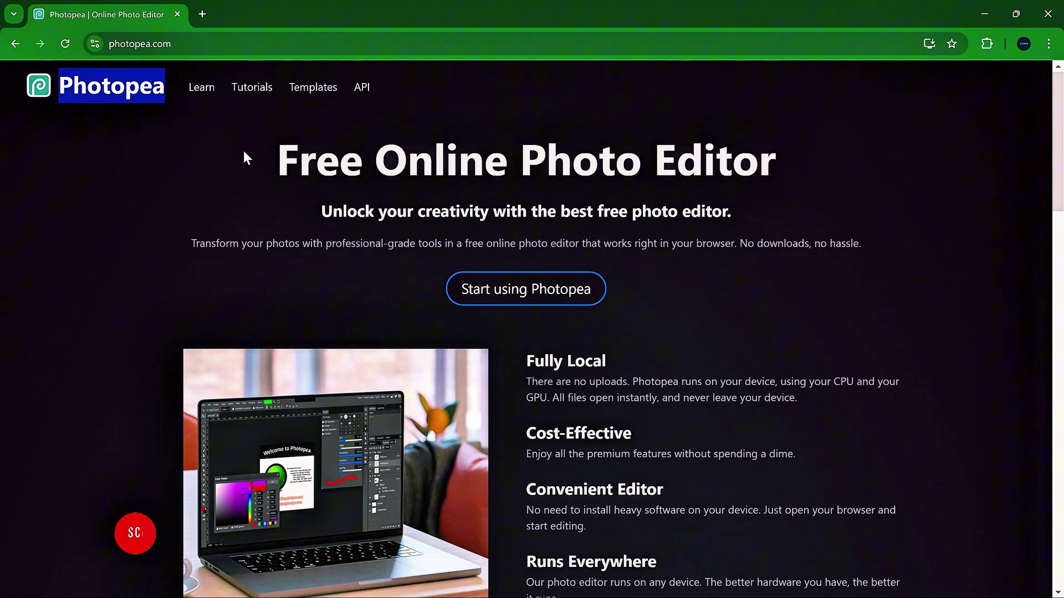
{"action": "left_click_drag", "start_coordinate": [278, 159], "coordinate": [778, 173]}
{"action": "scroll", "coordinate": [777, 173], "scroll_direction": "down", "scroll_amount": 2}
{"action": "left_click_drag", "start_coordinate": [527, 233], "coordinate": [607, 235]}
{"action": "left_click_drag", "start_coordinate": [527, 305], "coordinate": [615, 310]}
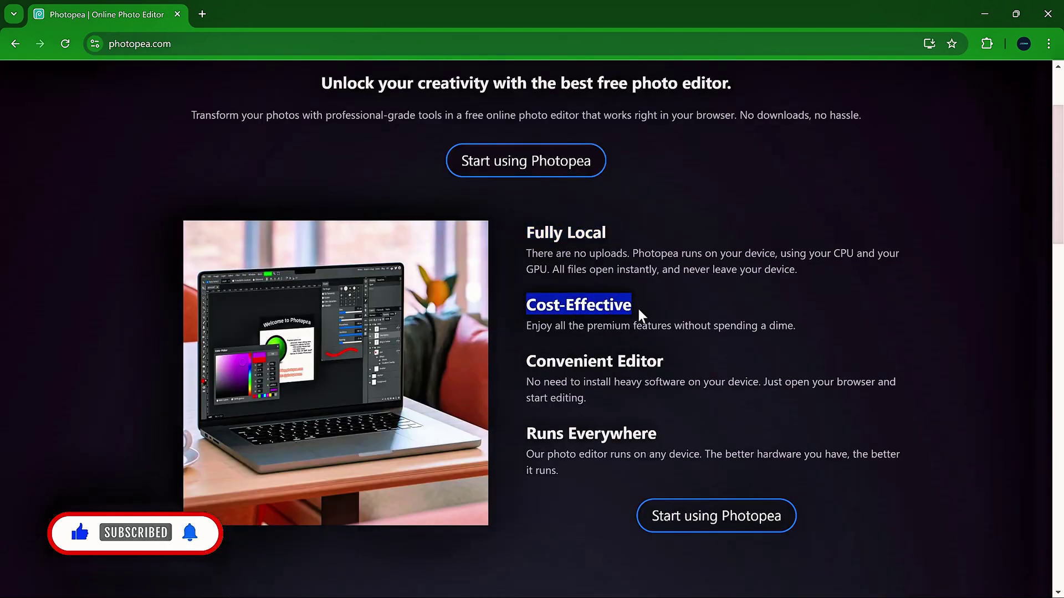
{"action": "left_click_drag", "start_coordinate": [528, 327], "coordinate": [725, 324]}
{"action": "scroll", "coordinate": [743, 345], "scroll_direction": "down", "scroll_amount": 1}
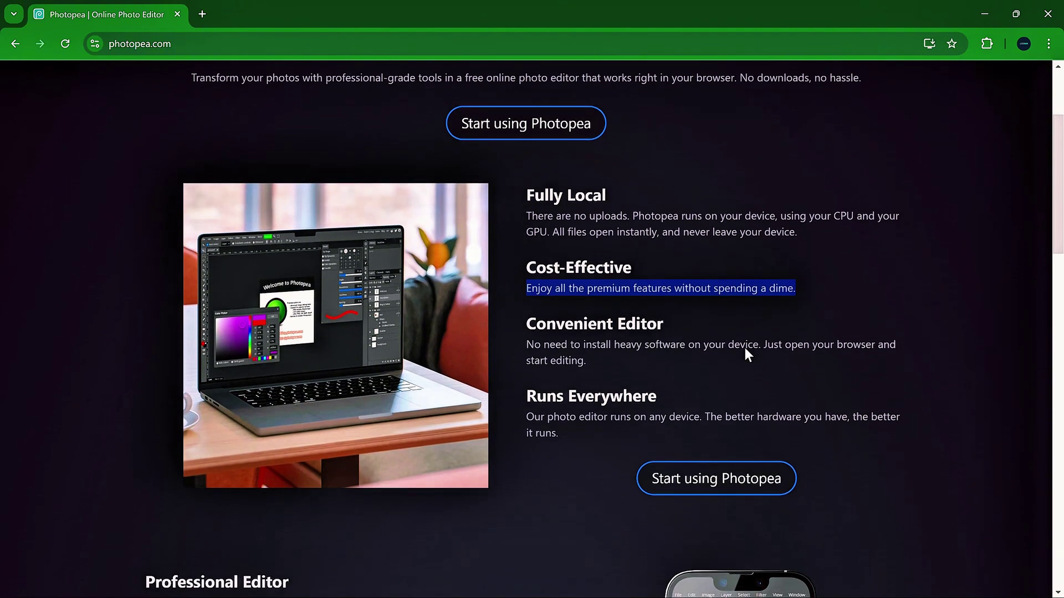
{"action": "left_click_drag", "start_coordinate": [526, 279], "coordinate": [664, 284]}
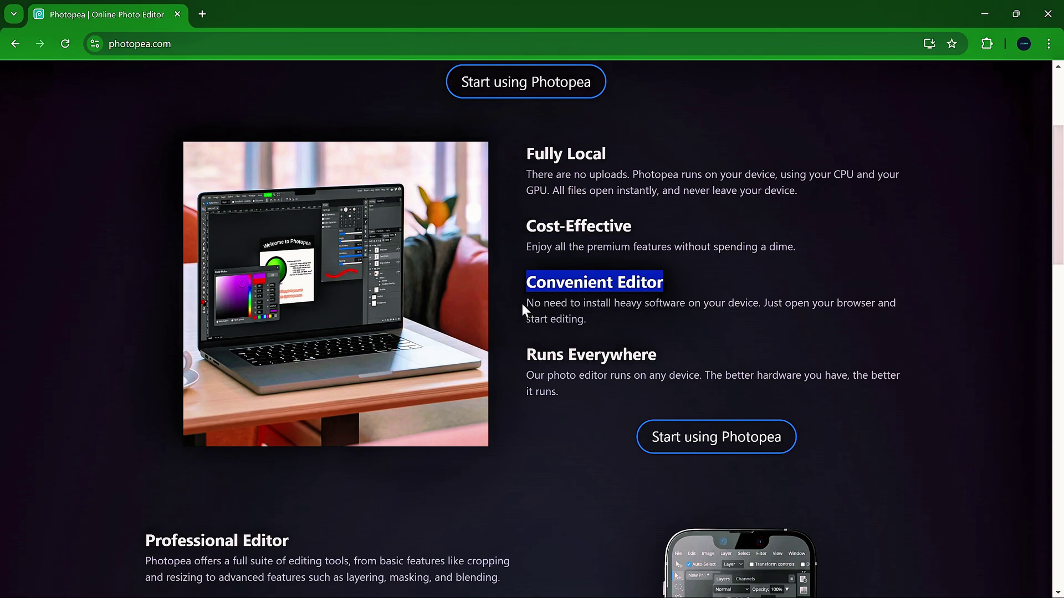
{"action": "left_click_drag", "start_coordinate": [526, 303], "coordinate": [602, 318]}
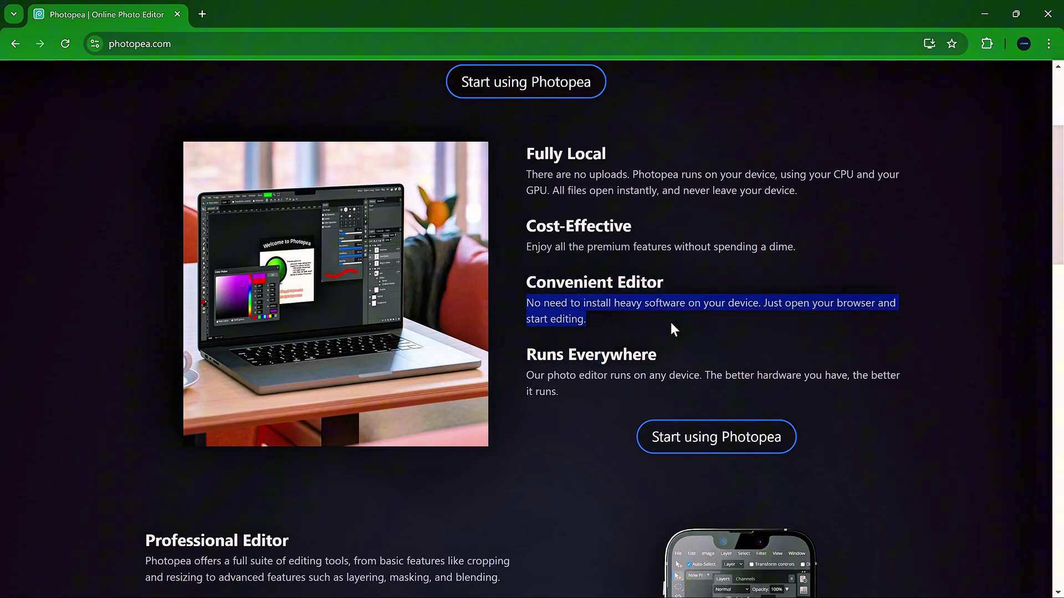
{"action": "left_click_drag", "start_coordinate": [527, 353], "coordinate": [616, 367]}
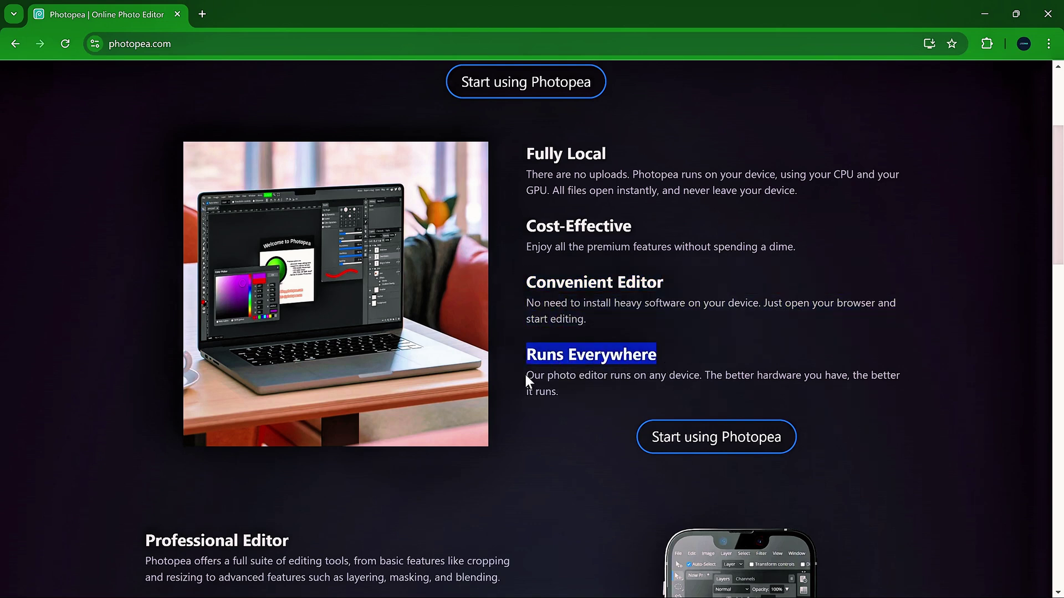
{"action": "left_click_drag", "start_coordinate": [529, 376], "coordinate": [563, 391]}
- Read the homepage descriptions of Full PSD support, Swiss knife for graphics and Perfect RAW support
{"action": "scroll", "coordinate": [542, 399], "scroll_direction": "down", "scroll_amount": 6}
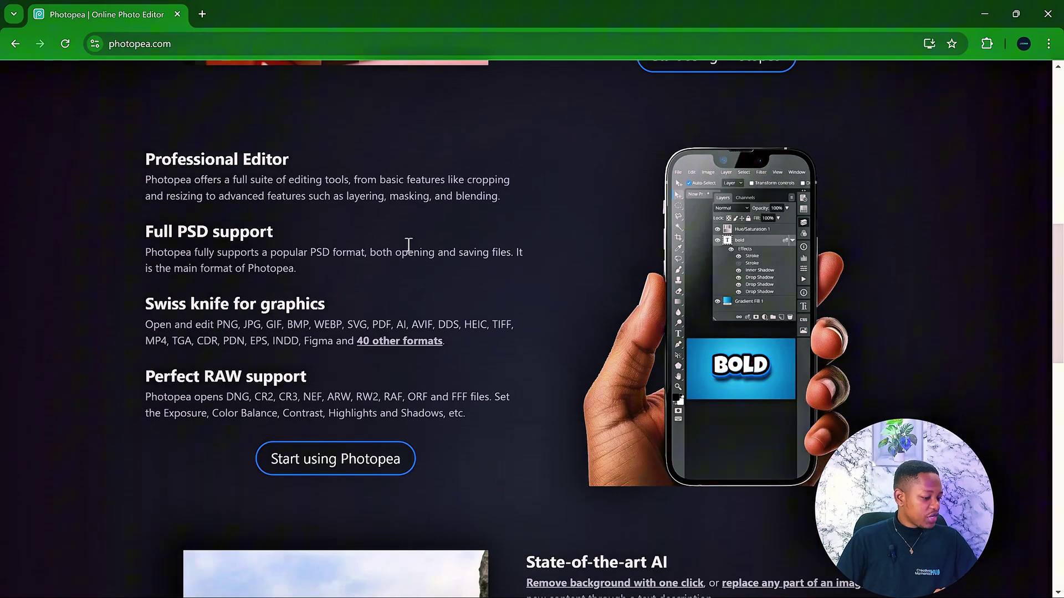
{"action": "left_click_drag", "start_coordinate": [147, 252], "coordinate": [325, 273]}
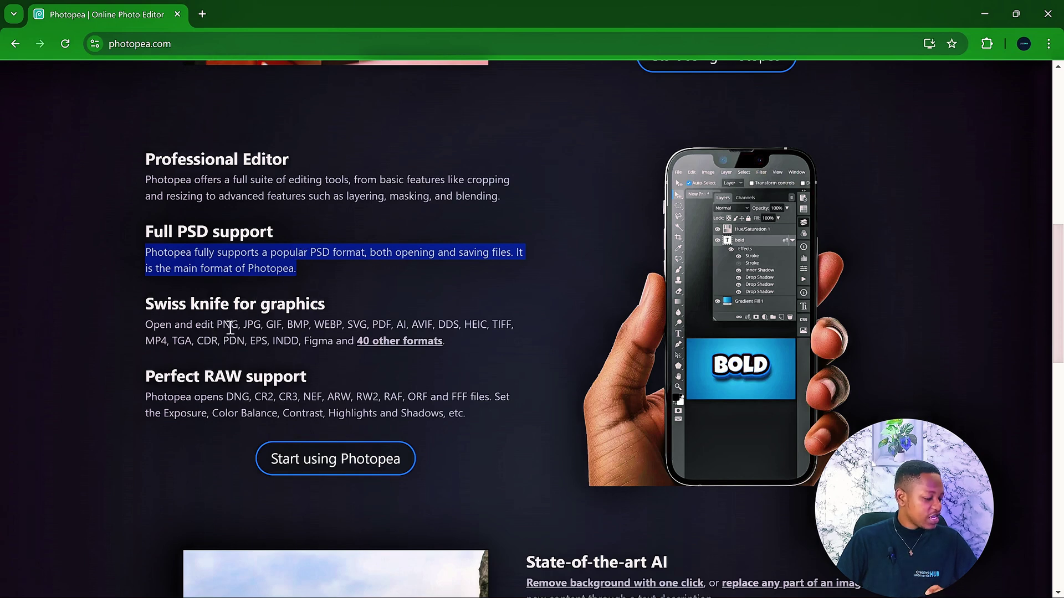
{"action": "left_click", "coordinate": [149, 320]}
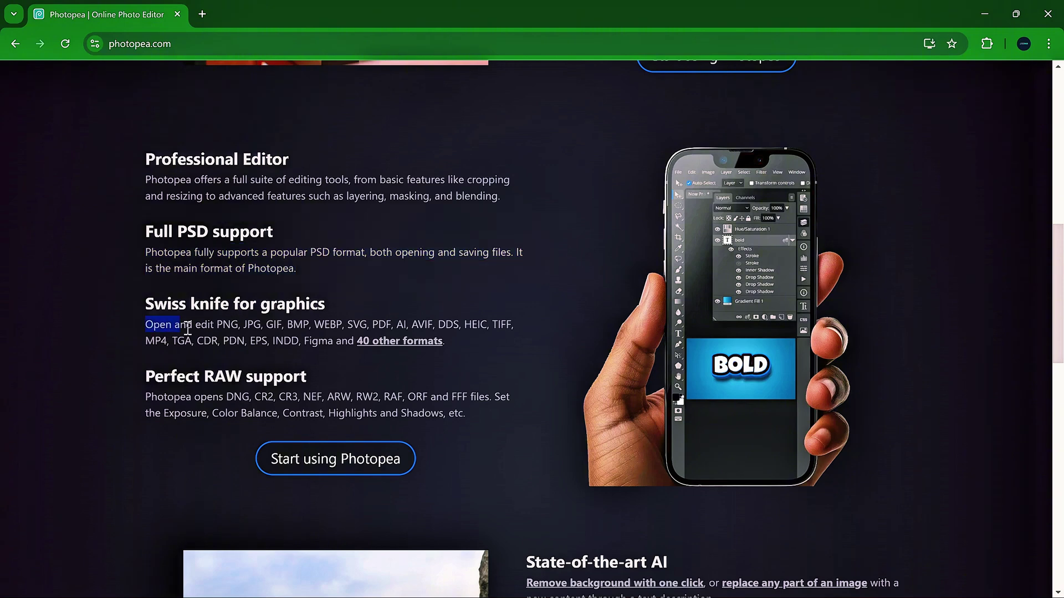
{"action": "left_click_drag", "start_coordinate": [190, 329], "coordinate": [471, 340]}
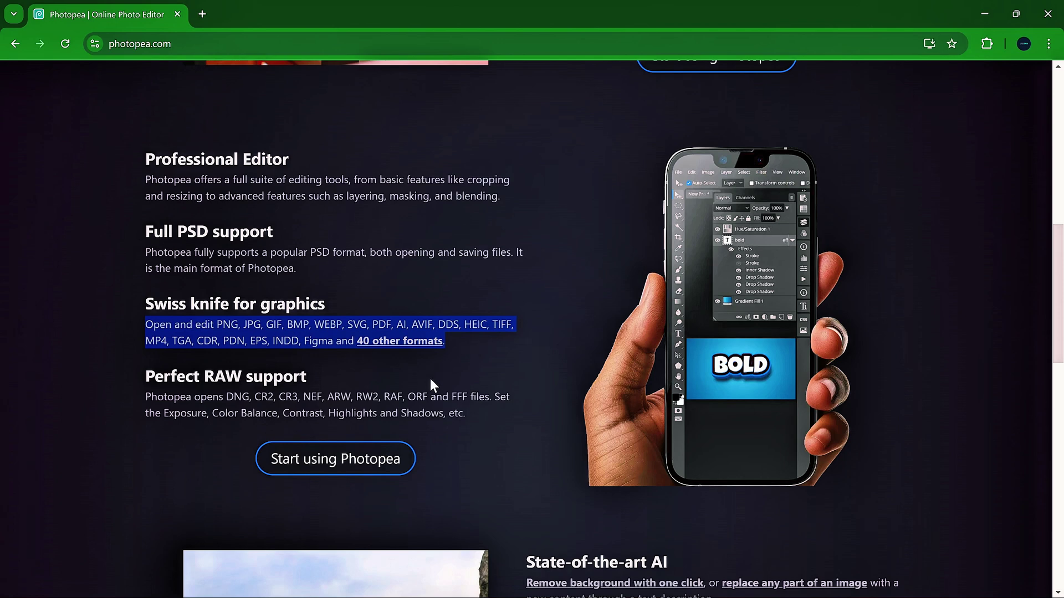
{"action": "scroll", "coordinate": [422, 408], "scroll_direction": "down", "scroll_amount": 1}
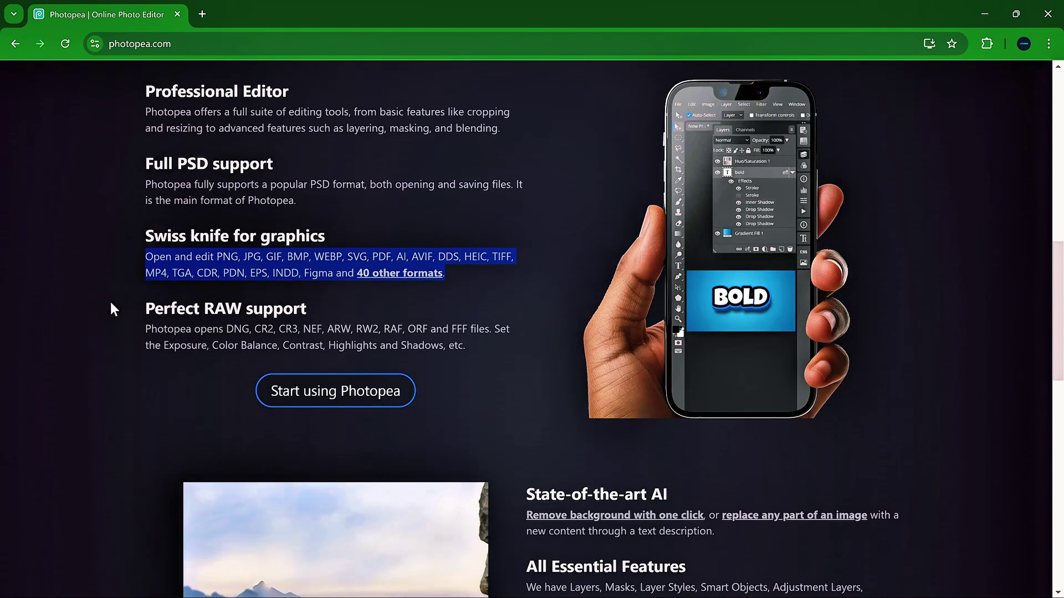
{"action": "left_click_drag", "start_coordinate": [147, 333], "coordinate": [366, 344]}
{"action": "left_click_drag", "start_coordinate": [460, 341], "coordinate": [464, 343]}
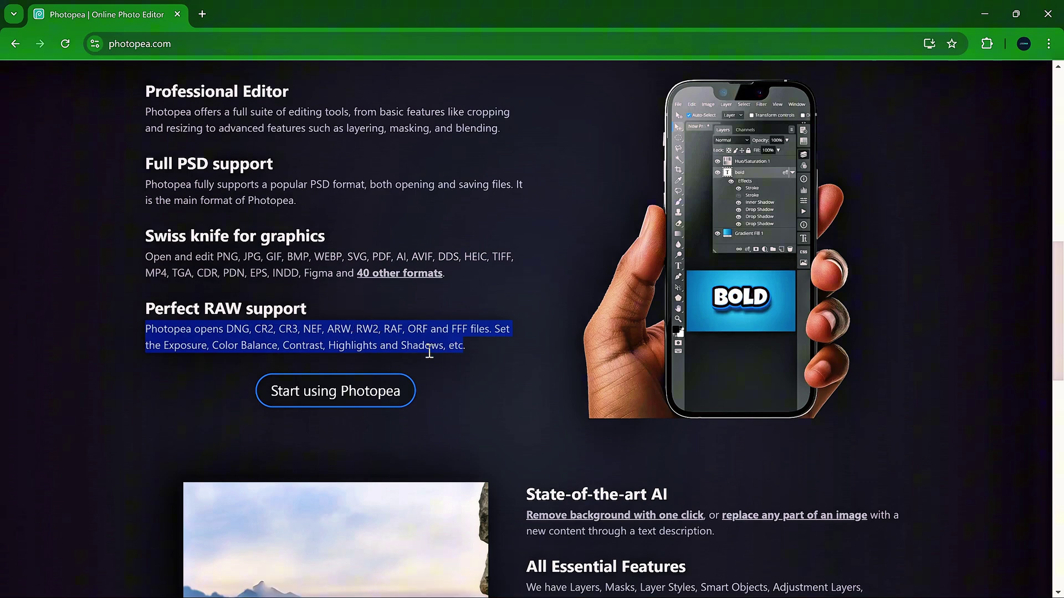
- Read the homepage descriptions of State-of-the-art AI, All Essential Features, Adjustments and Filters, and Vector Graphics
{"action": "scroll", "coordinate": [428, 351], "scroll_direction": "down", "scroll_amount": 3}
{"action": "scroll", "coordinate": [428, 351], "scroll_direction": "down", "scroll_amount": 2}
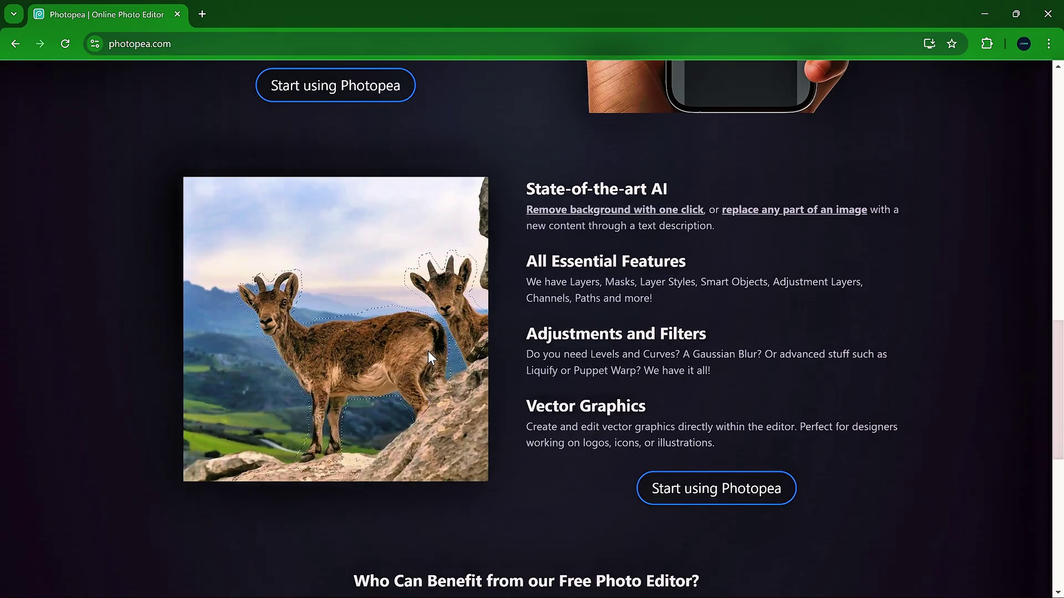
{"action": "scroll", "coordinate": [427, 351], "scroll_direction": "down", "scroll_amount": 1}
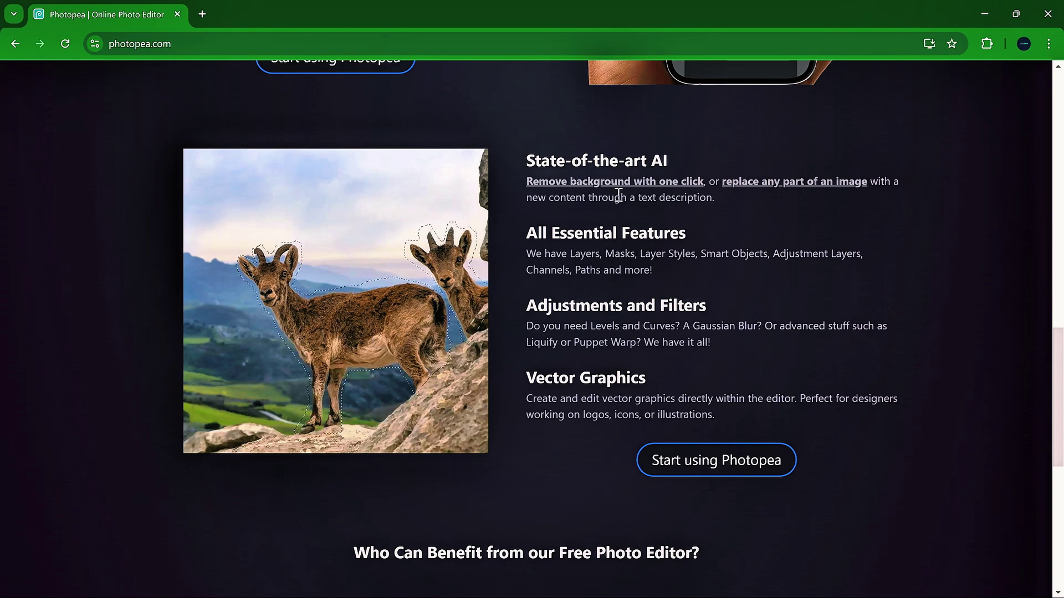
{"action": "left_click_drag", "start_coordinate": [527, 161], "coordinate": [677, 165]}
{"action": "left_click_drag", "start_coordinate": [520, 188], "coordinate": [741, 206]}
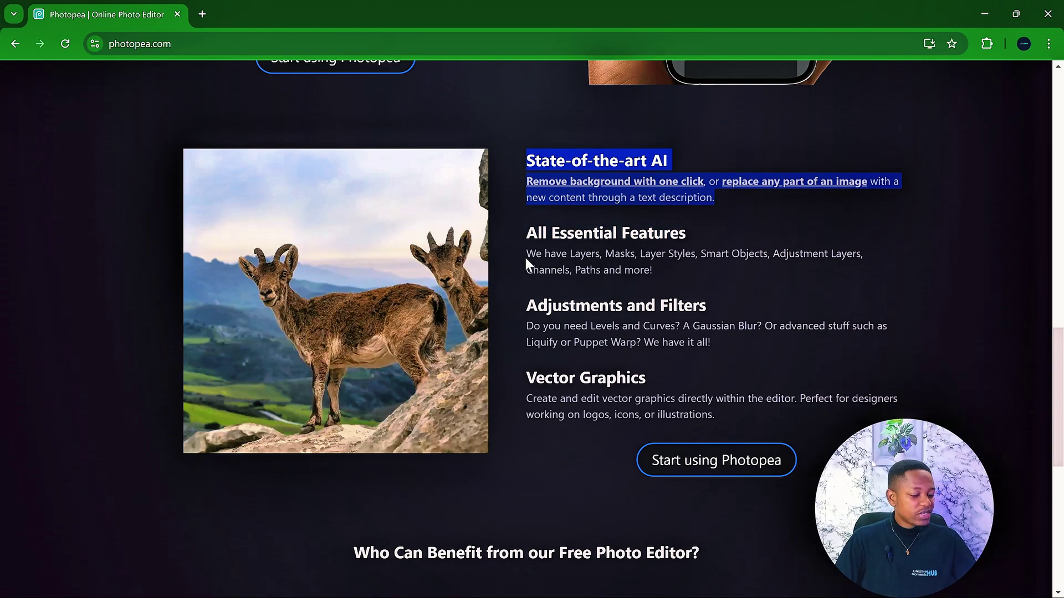
{"action": "left_click_drag", "start_coordinate": [528, 254], "coordinate": [683, 271]}
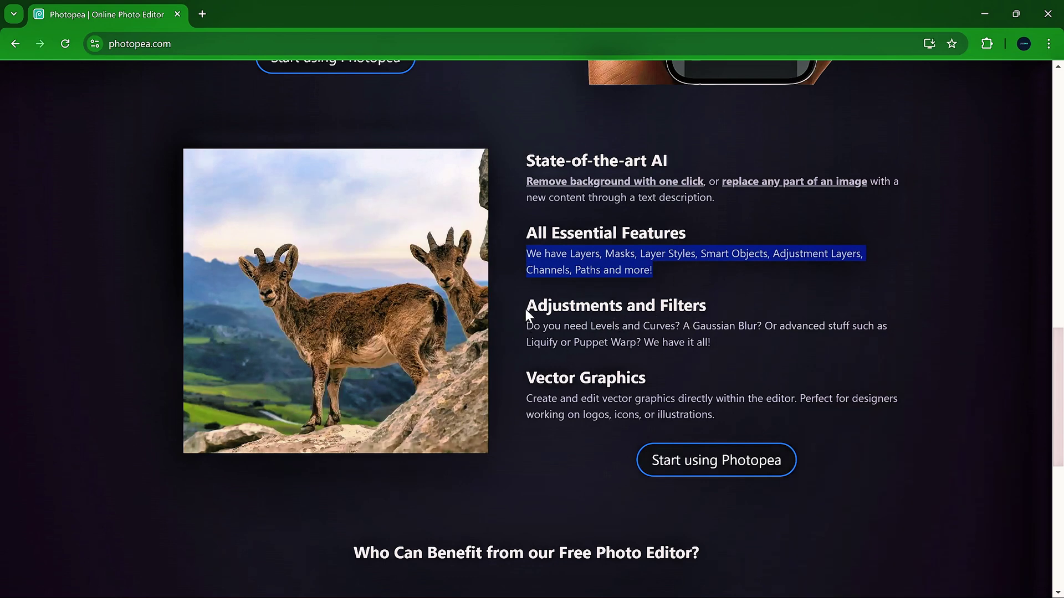
{"action": "left_click_drag", "start_coordinate": [526, 308], "coordinate": [714, 311]}
{"action": "left_click", "coordinate": [530, 326]}
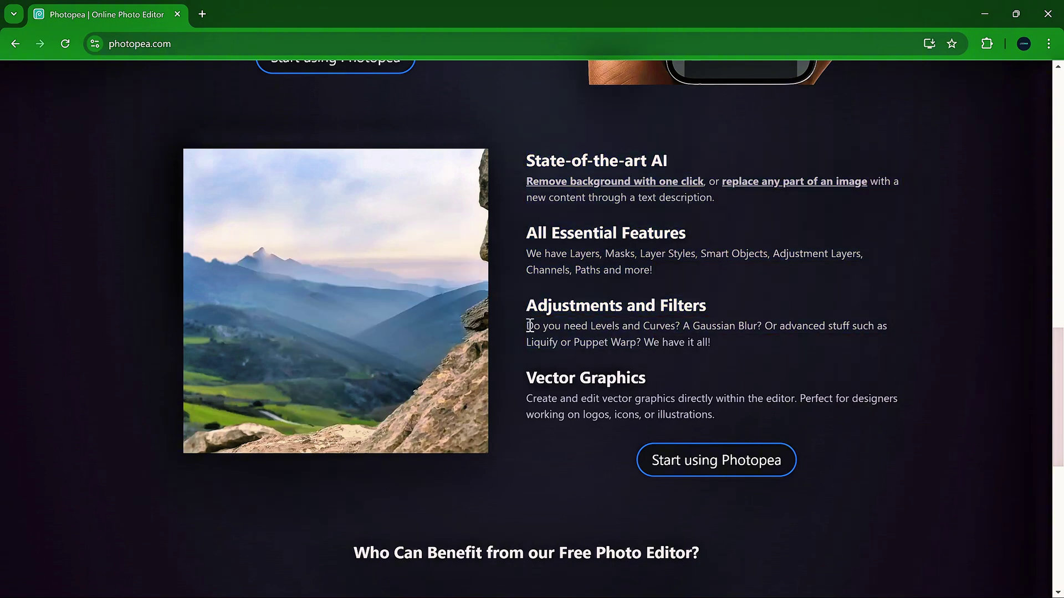
{"action": "left_click_drag", "start_coordinate": [530, 326], "coordinate": [703, 340]}
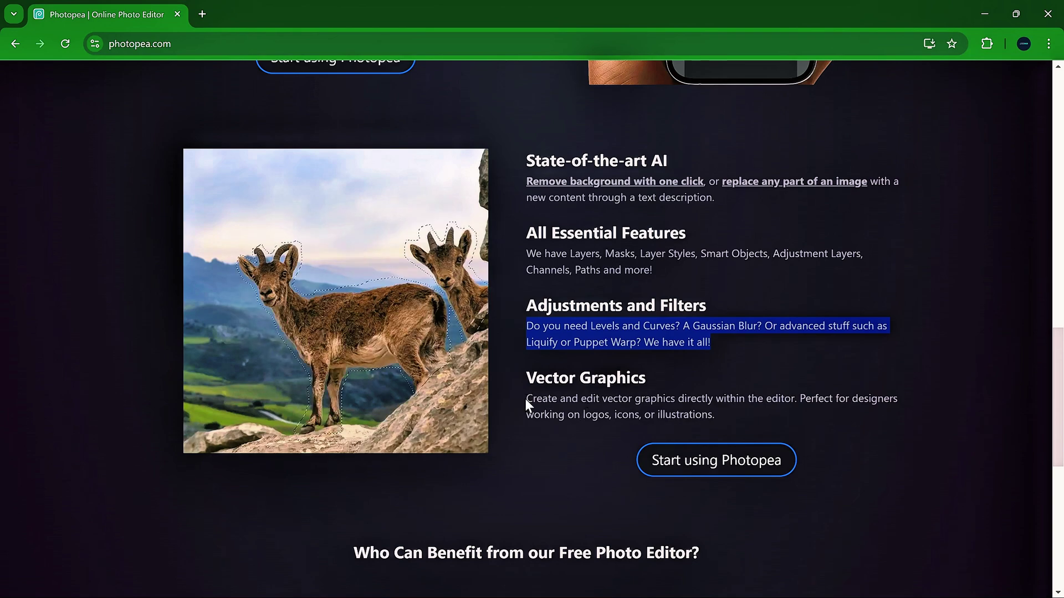
{"action": "left_click_drag", "start_coordinate": [526, 399], "coordinate": [716, 414]}
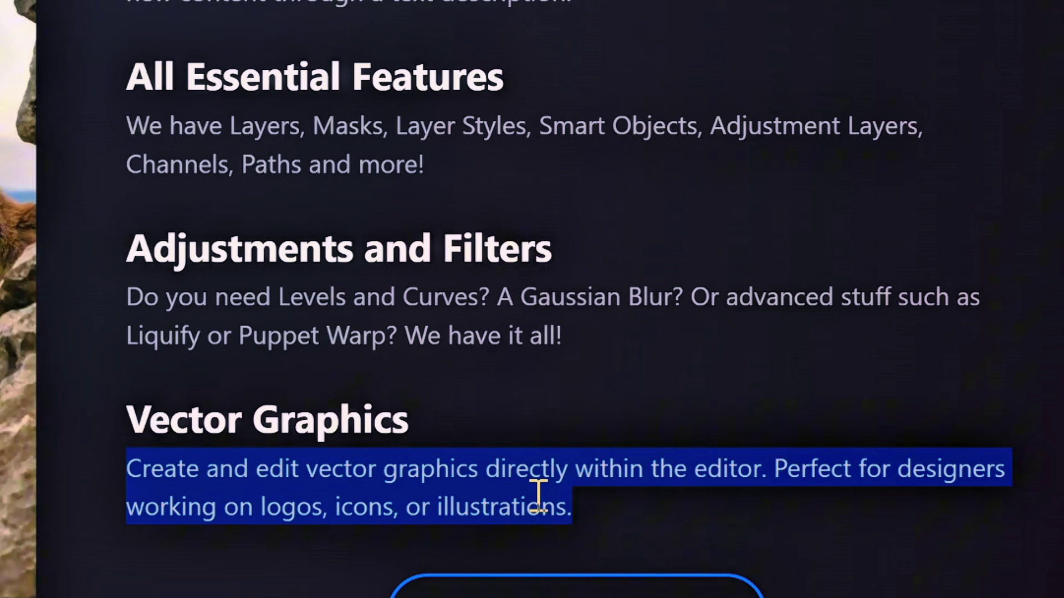
{"action": "left_click", "coordinate": [249, 570]}
- Read which groups of people can benefit from the free photo editor, including students, educators and small business owners
{"action": "scroll", "coordinate": [532, 299], "scroll_direction": "down", "scroll_amount": 5}
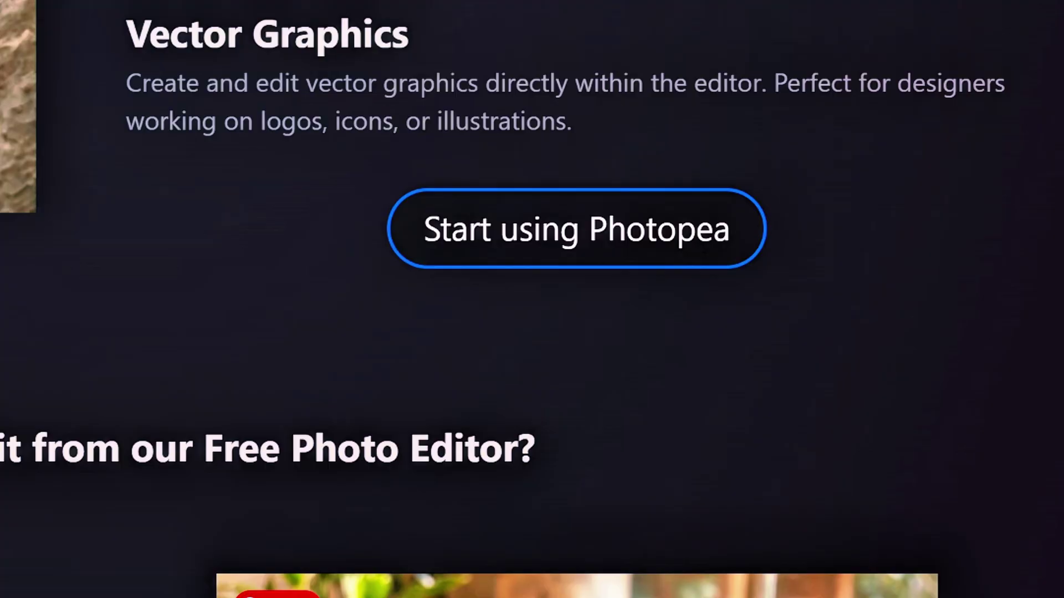
{"action": "left_click_drag", "start_coordinate": [355, 135], "coordinate": [693, 139]}
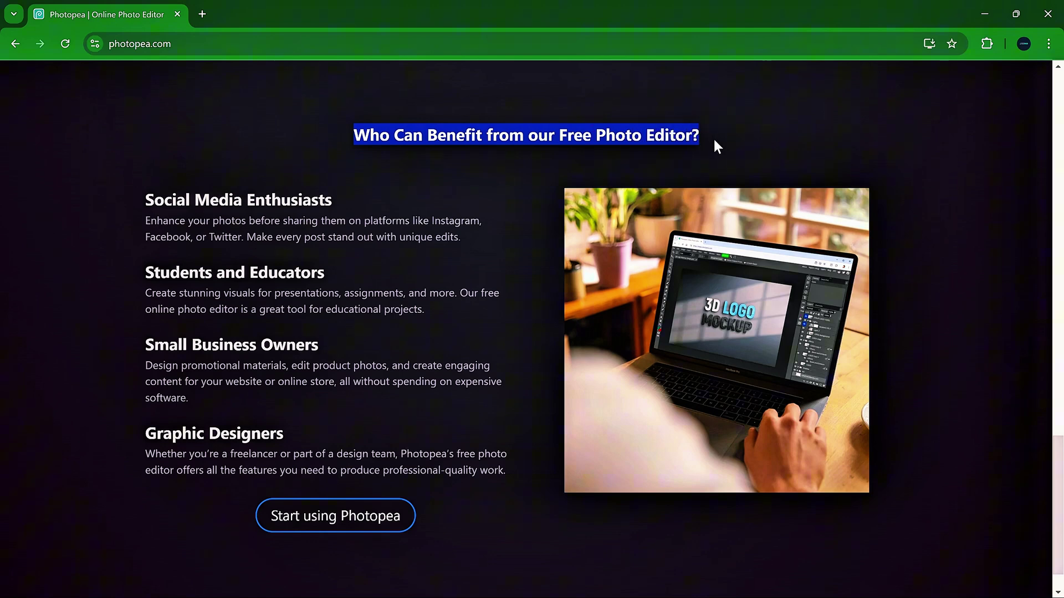
{"action": "left_click_drag", "start_coordinate": [143, 202], "coordinate": [338, 212]}
{"action": "left_click_drag", "start_coordinate": [145, 266], "coordinate": [425, 318]}
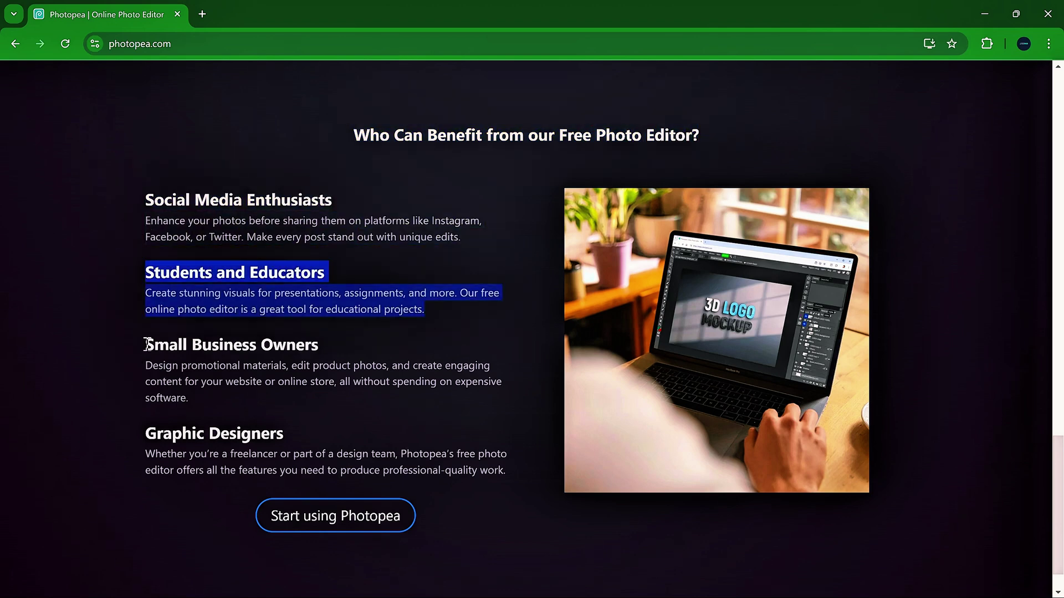
{"action": "left_click_drag", "start_coordinate": [147, 345], "coordinate": [325, 350]}
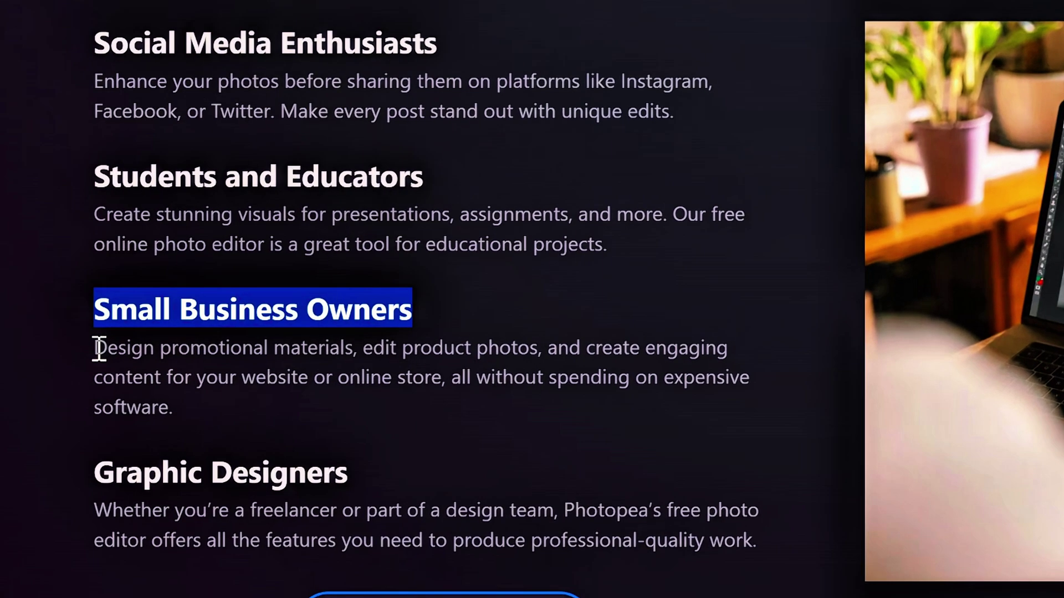
{"action": "left_click", "coordinate": [150, 368]}
{"action": "left_click_drag", "start_coordinate": [104, 353], "coordinate": [308, 421]}
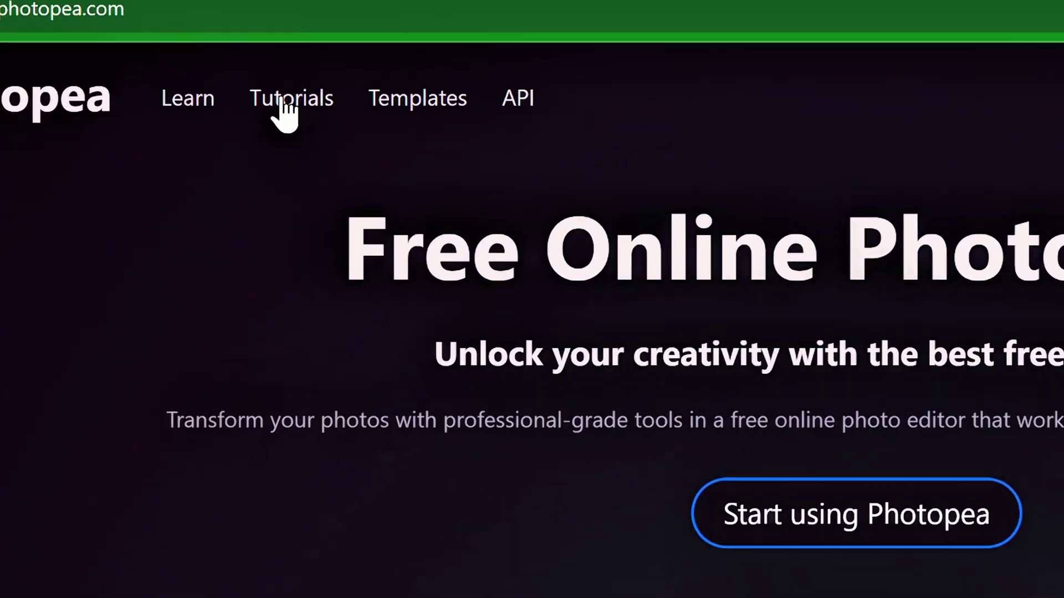
- Open the Photopea Tutorials page and look through the newer articles down to Publish Your PSD Templates in Photopea
{"action": "left_click", "coordinate": [284, 101]}
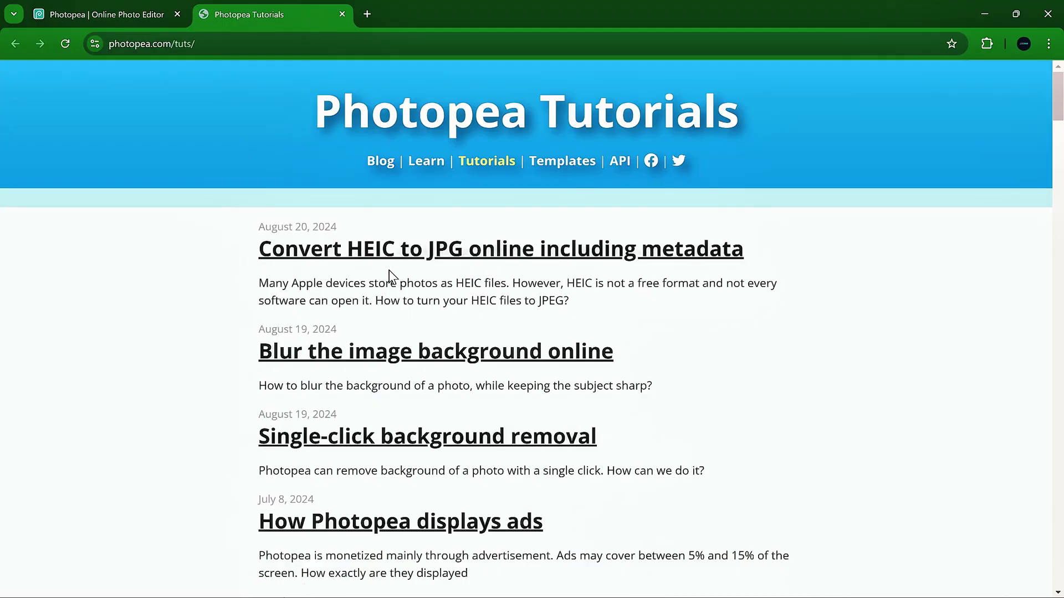
{"action": "scroll", "coordinate": [510, 291], "scroll_direction": "down", "scroll_amount": 1}
{"action": "scroll", "coordinate": [509, 291], "scroll_direction": "down", "scroll_amount": 15}
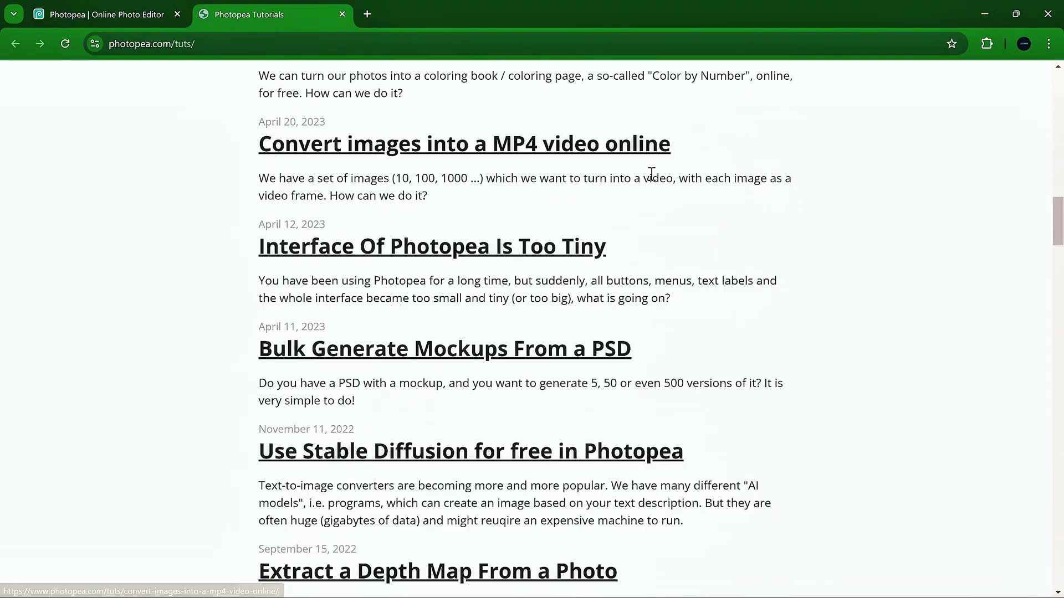
{"action": "left_click_drag", "start_coordinate": [255, 149], "coordinate": [560, 160]}
{"action": "scroll", "coordinate": [247, 288], "scroll_direction": "down", "scroll_amount": 7}
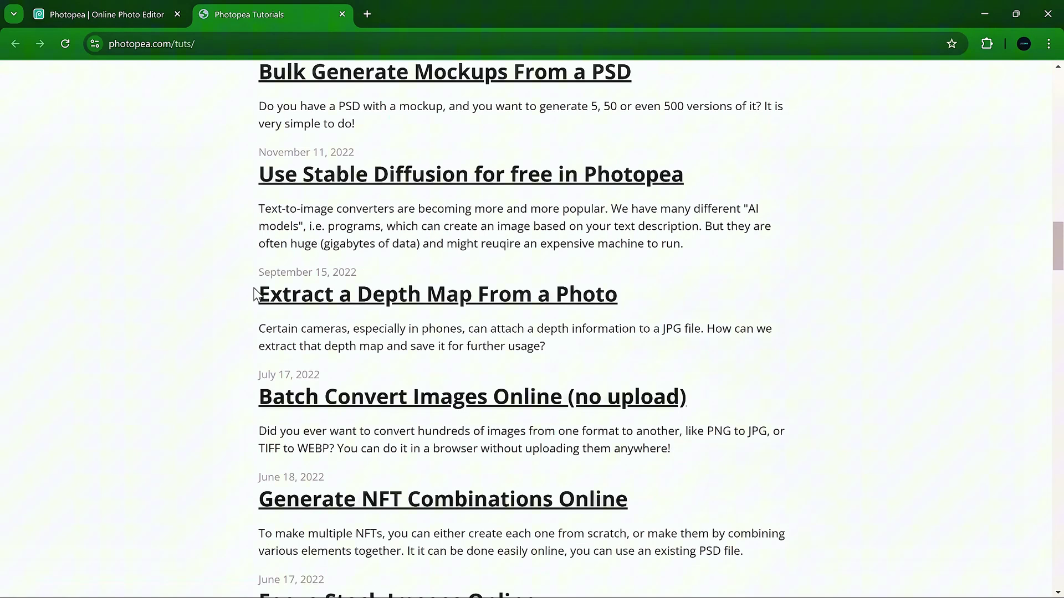
{"action": "left_click_drag", "start_coordinate": [268, 185], "coordinate": [475, 214]}
{"action": "scroll", "coordinate": [526, 304], "scroll_direction": "down", "scroll_amount": 1}
{"action": "scroll", "coordinate": [526, 303], "scroll_direction": "down", "scroll_amount": 2}
{"action": "scroll", "coordinate": [432, 349], "scroll_direction": "up", "scroll_amount": 4}
{"action": "scroll", "coordinate": [415, 352], "scroll_direction": "down", "scroll_amount": 1}
{"action": "scroll", "coordinate": [399, 351], "scroll_direction": "down", "scroll_amount": 6}
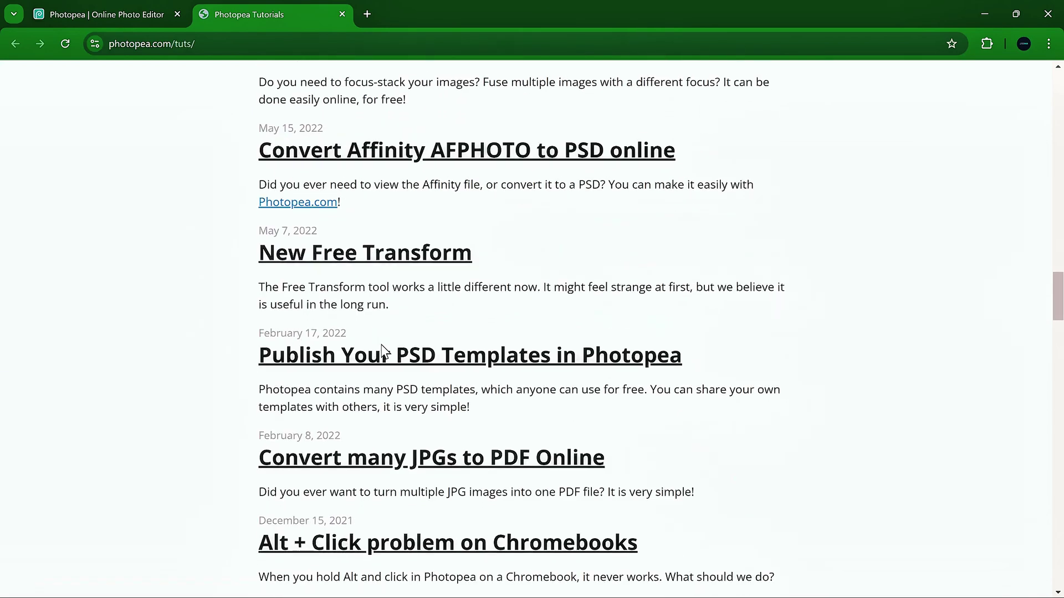
{"action": "left_click_drag", "start_coordinate": [259, 286], "coordinate": [681, 288]}
{"action": "scroll", "coordinate": [423, 375], "scroll_direction": "down", "scroll_amount": 3}
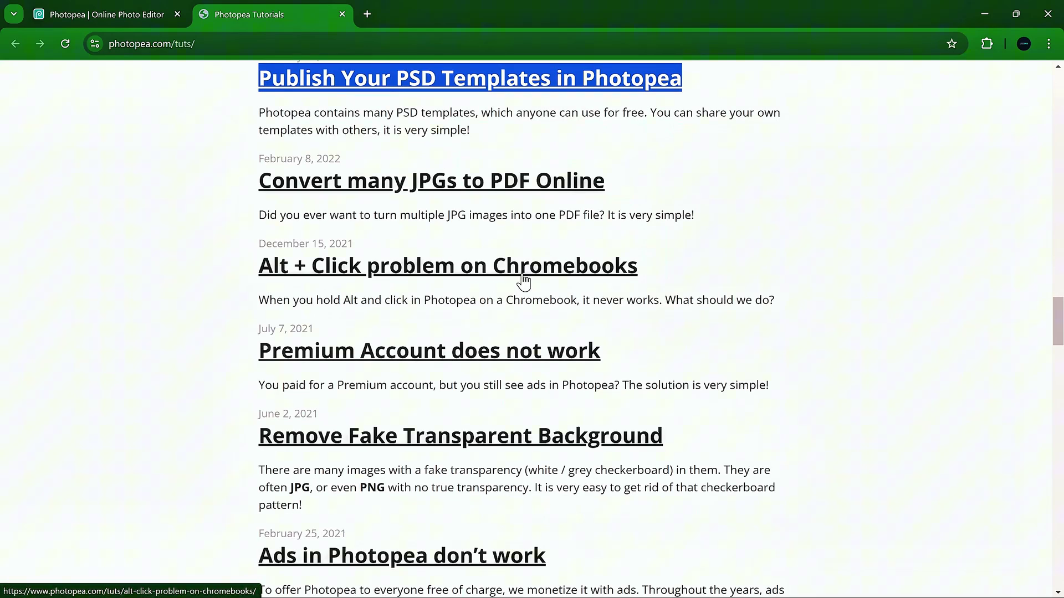
- Look through the older tutorials, such as Convert Figma to PSD, Compress PDF Online For Free and Change Text in an Image Online
{"action": "scroll", "coordinate": [260, 393], "scroll_direction": "down", "scroll_amount": 10}
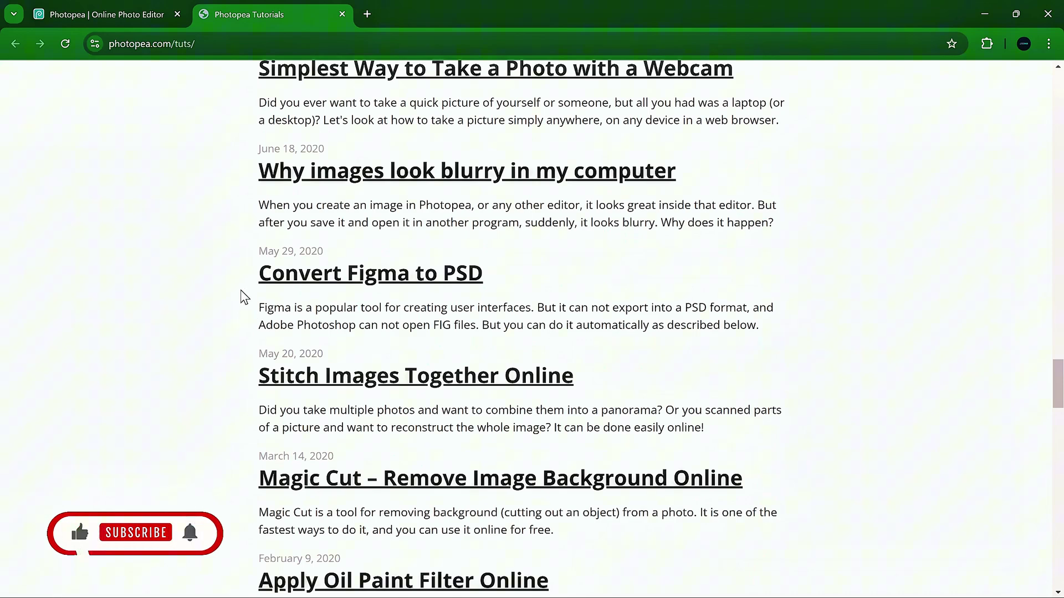
{"action": "left_click_drag", "start_coordinate": [260, 283], "coordinate": [483, 283]}
{"action": "scroll", "coordinate": [388, 286], "scroll_direction": "down", "scroll_amount": 6}
{"action": "scroll", "coordinate": [377, 394], "scroll_direction": "down", "scroll_amount": 2}
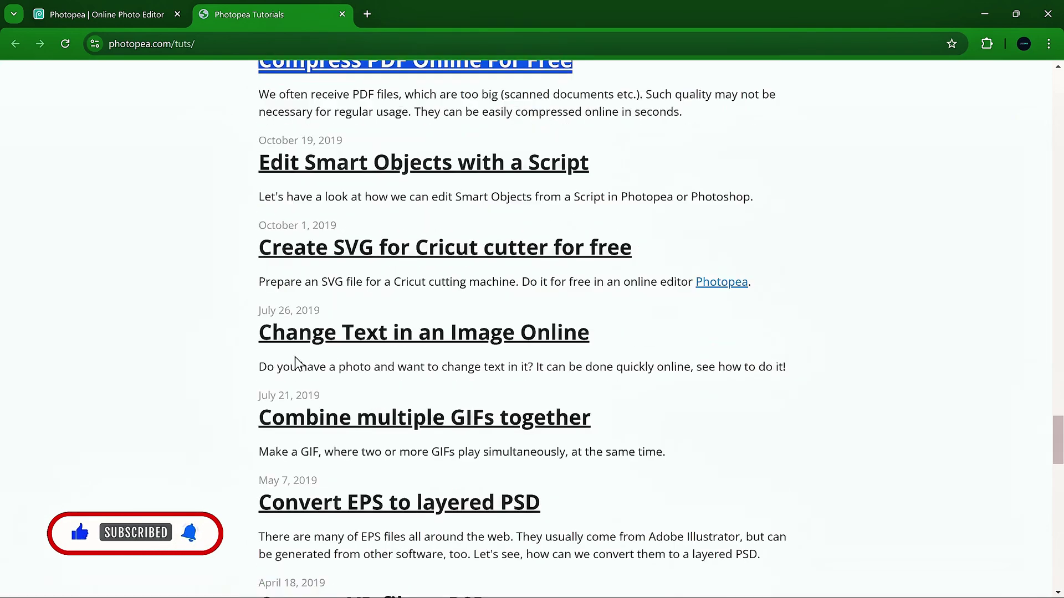
{"action": "scroll", "coordinate": [295, 357], "scroll_direction": "down", "scroll_amount": 1}
{"action": "left_click_drag", "start_coordinate": [257, 260], "coordinate": [589, 261]}
{"action": "left_click_drag", "start_coordinate": [257, 178], "coordinate": [631, 178]}
{"action": "scroll", "coordinate": [270, 337], "scroll_direction": "down", "scroll_amount": 4}
{"action": "left_click_drag", "start_coordinate": [259, 310], "coordinate": [549, 310]}
{"action": "scroll", "coordinate": [351, 446], "scroll_direction": "down", "scroll_amount": 12}
{"action": "left_click_drag", "start_coordinate": [257, 385], "coordinate": [495, 386]}
{"action": "scroll", "coordinate": [495, 385], "scroll_direction": "down", "scroll_amount": 5}
{"action": "left_click_drag", "start_coordinate": [259, 442], "coordinate": [575, 451]}
{"action": "scroll", "coordinate": [521, 333], "scroll_direction": "up", "scroll_amount": 5}
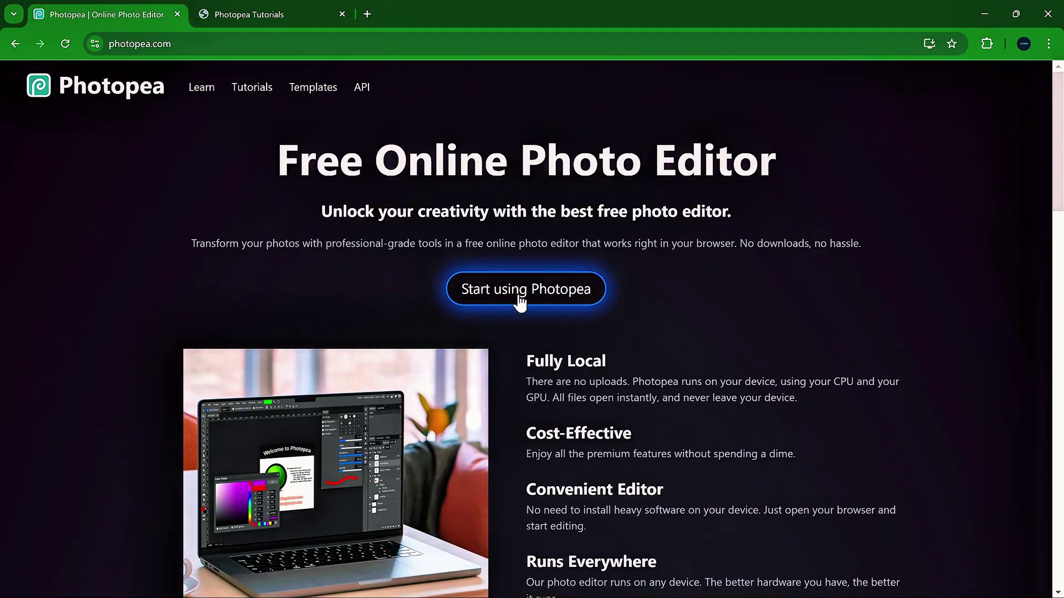
- Start a new project in the online editor with the Instagram 1080 x 1080 px preset and a resolution of 300 DPI
{"action": "left_click", "coordinate": [520, 299]}
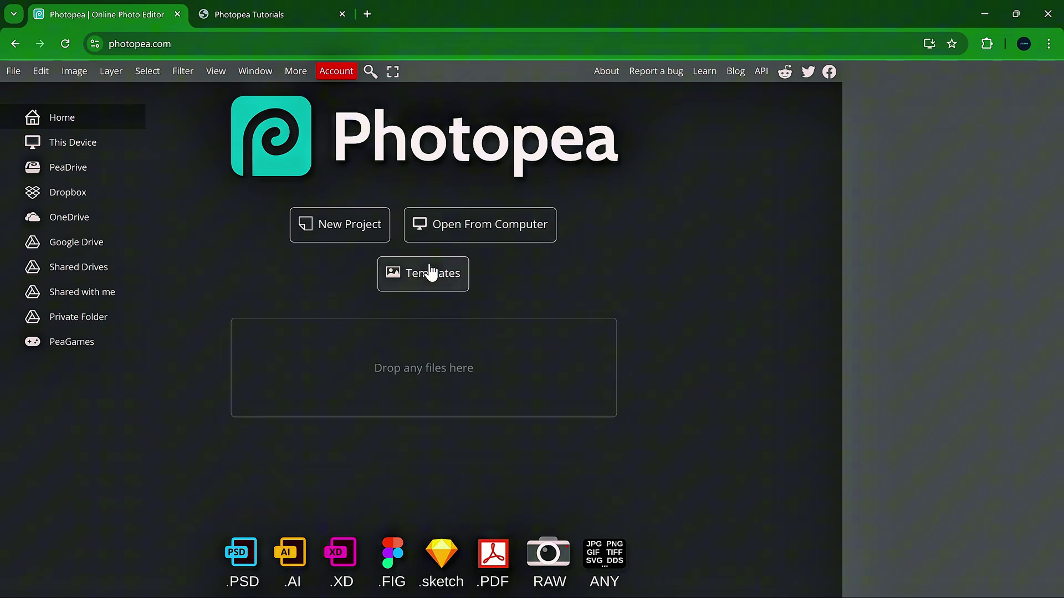
{"action": "left_click", "coordinate": [345, 234]}
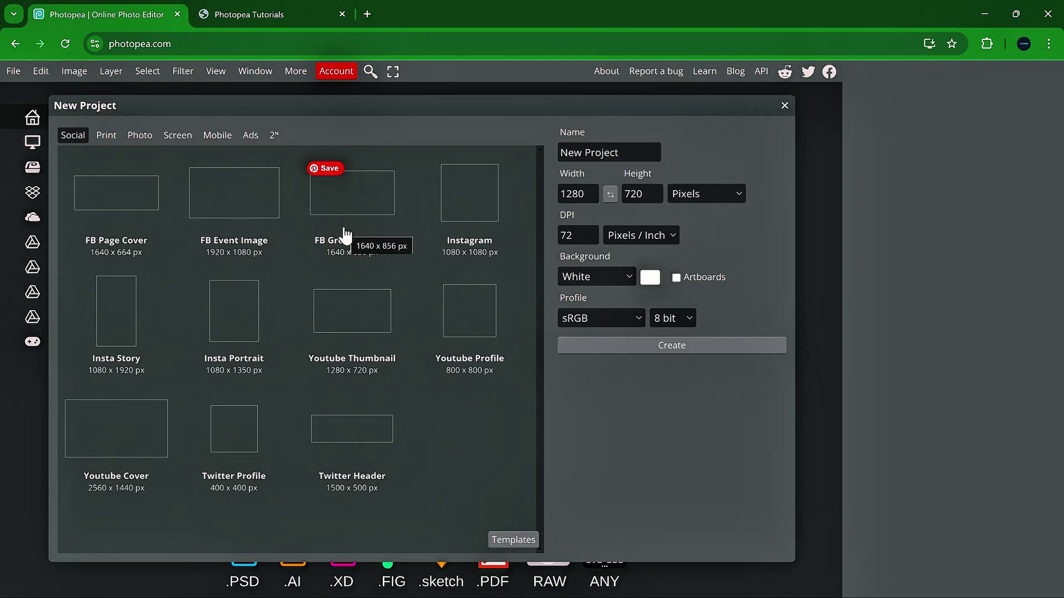
{"action": "left_click", "coordinate": [465, 218]}
{"action": "double_click", "coordinate": [559, 237]}
{"action": "type", "text": "300"}
- Name the project YouTube Lecture and create it with a white background
{"action": "triple_click", "coordinate": [625, 158]}
{"action": "type", "text": "Youtube Lecture"}
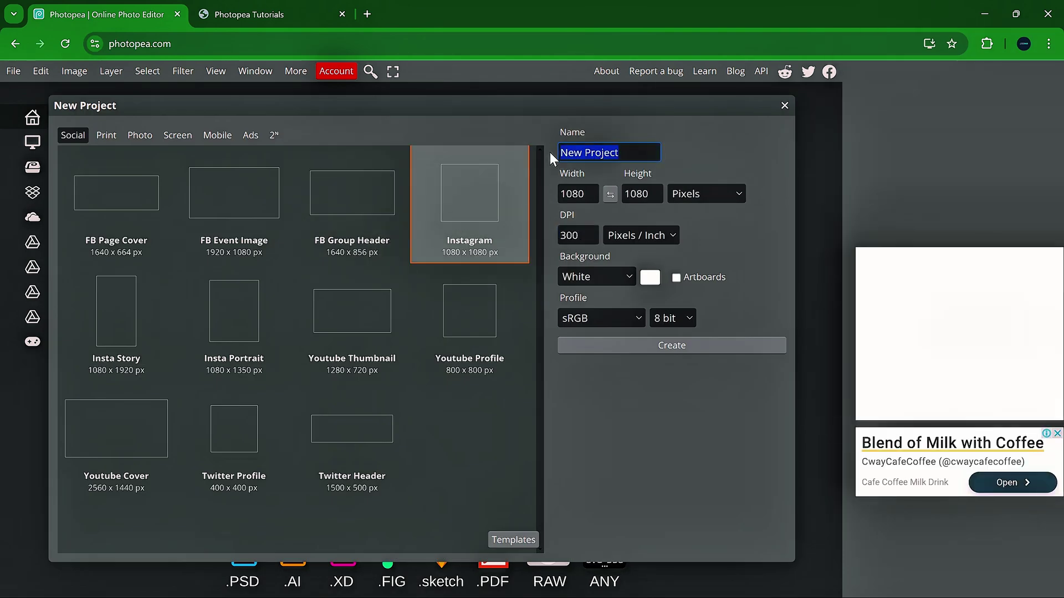
{"action": "right_click", "coordinate": [577, 154]}
{"action": "left_click", "coordinate": [627, 283]}
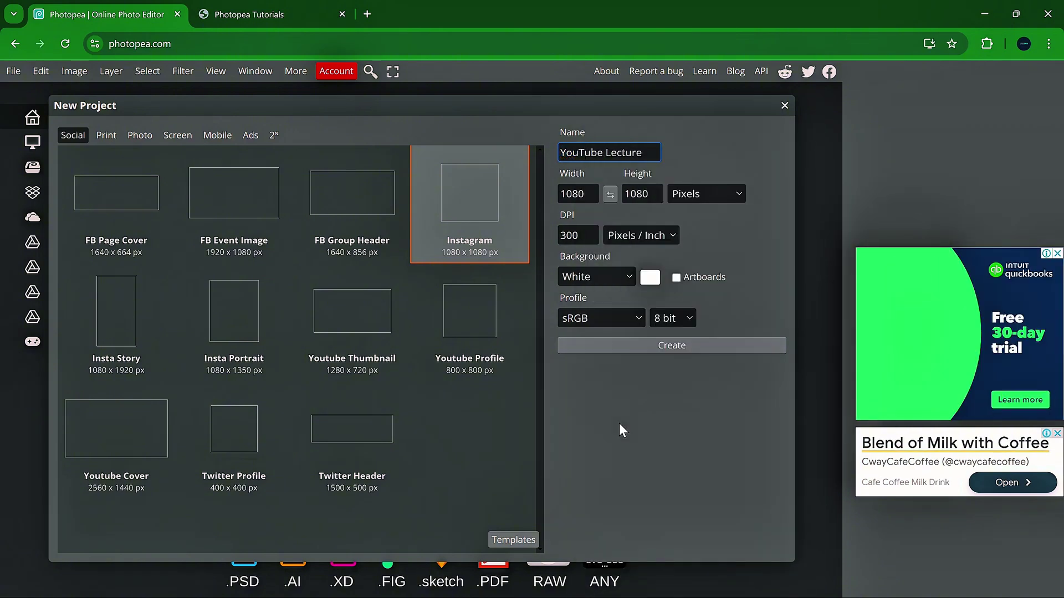
{"action": "left_click", "coordinate": [692, 343]}
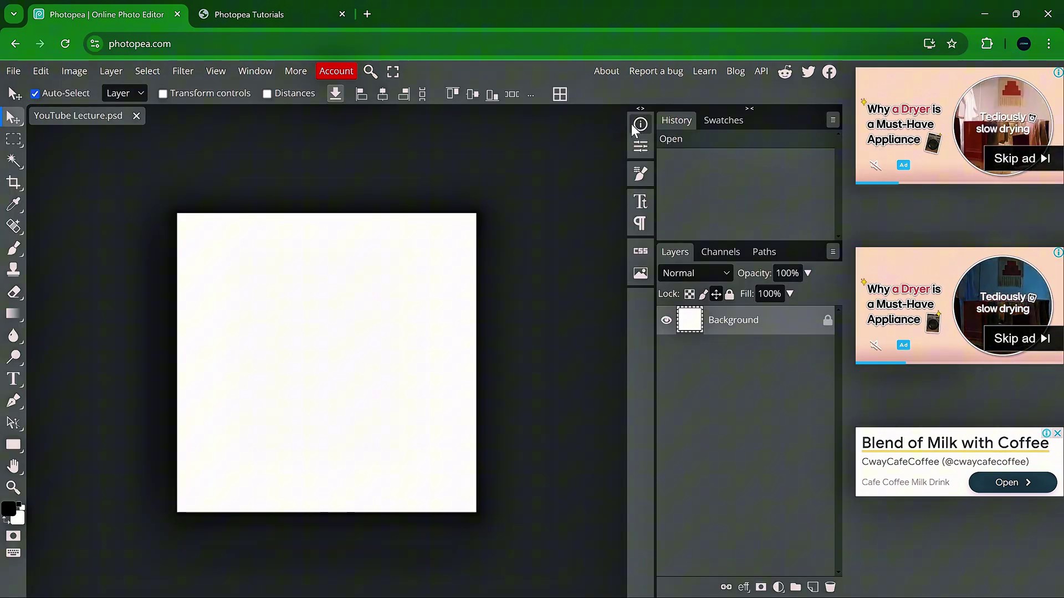
- Review what the Free and Premium account types offer, and close the account overview
{"action": "left_click", "coordinate": [336, 72]}
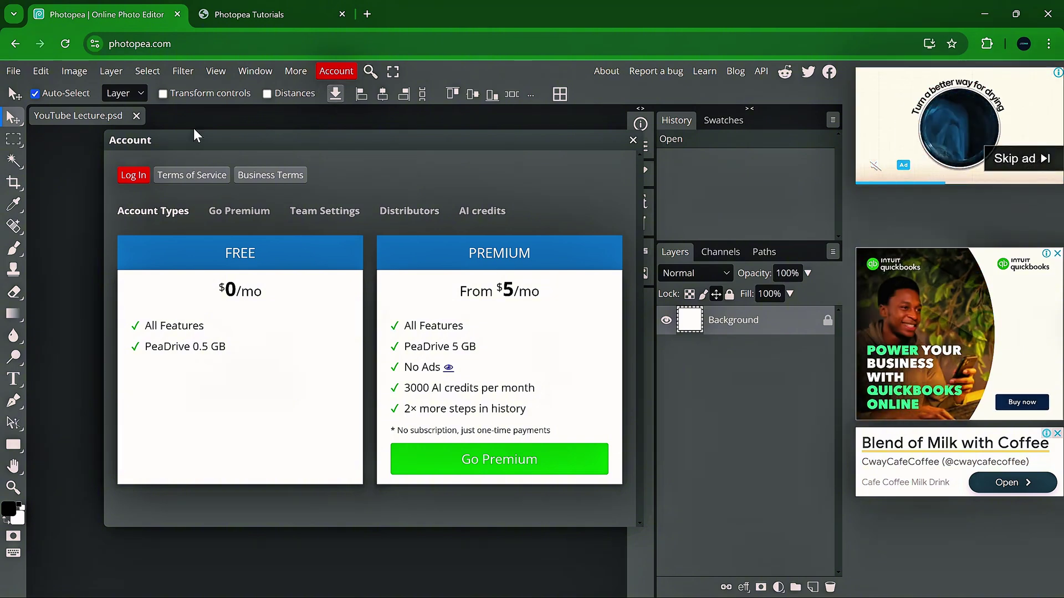
{"action": "left_click", "coordinate": [632, 142]}
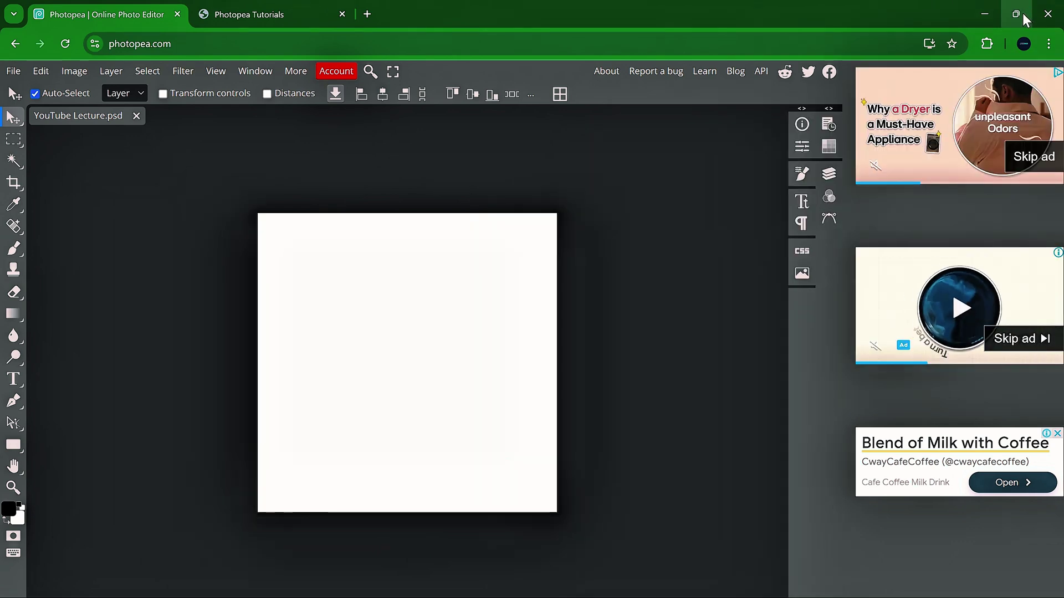
- Arrange the Photopea browser window and Photoshop side by side, and collapse Photoshop's toolbar to a single column
{"action": "mouse_move", "coordinate": [1019, 13]}
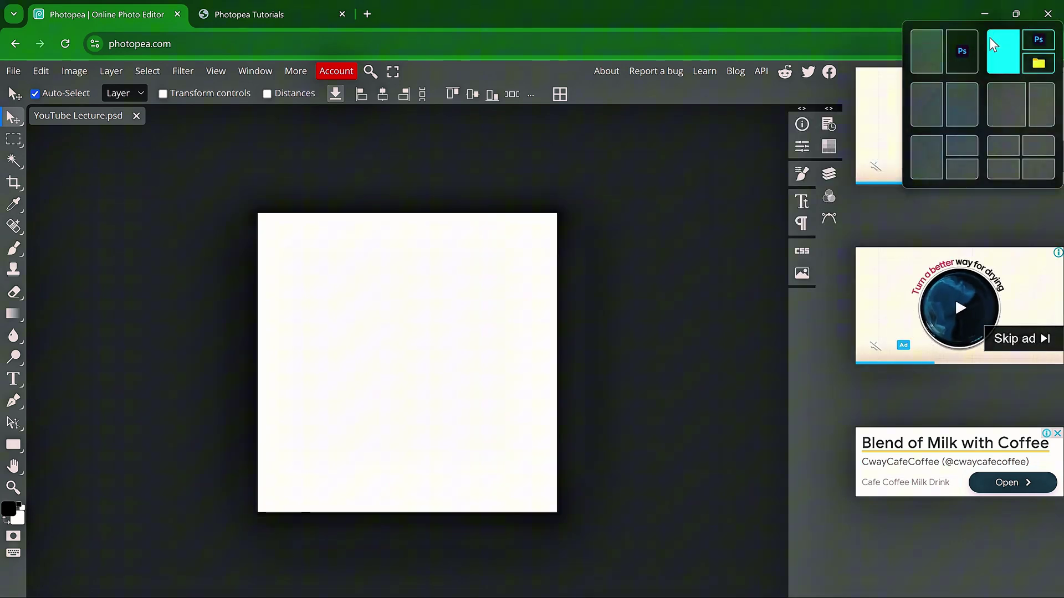
{"action": "left_click", "coordinate": [928, 48]}
{"action": "left_click", "coordinate": [686, 93]}
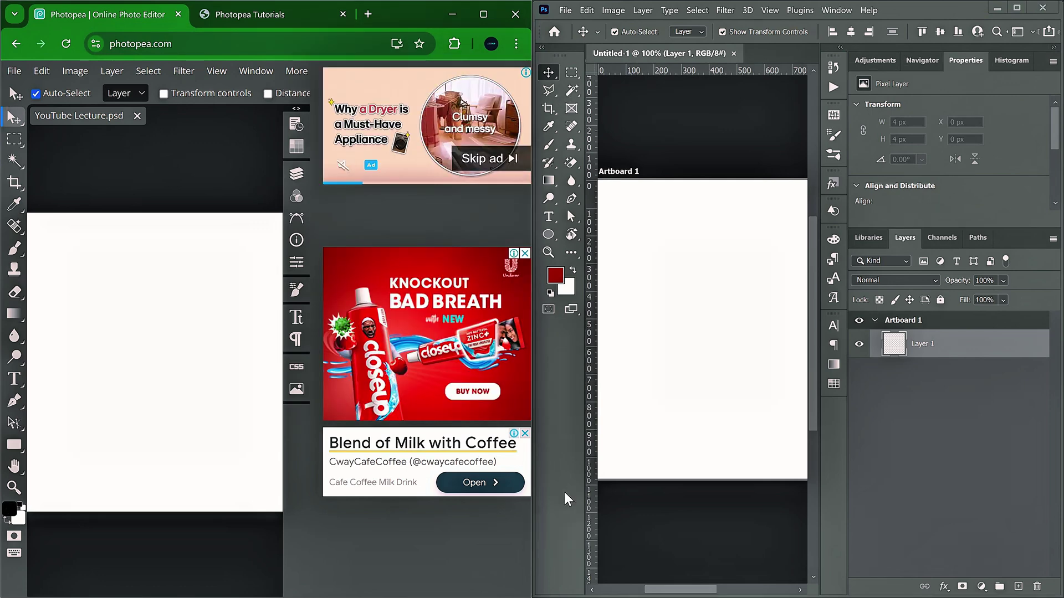
{"action": "left_click", "coordinate": [542, 48]}
- Compare the Magic Wand, Eyedropper and Eraser tool groups in Photopea with their counterparts in Photoshop
{"action": "left_click", "coordinate": [14, 161]}
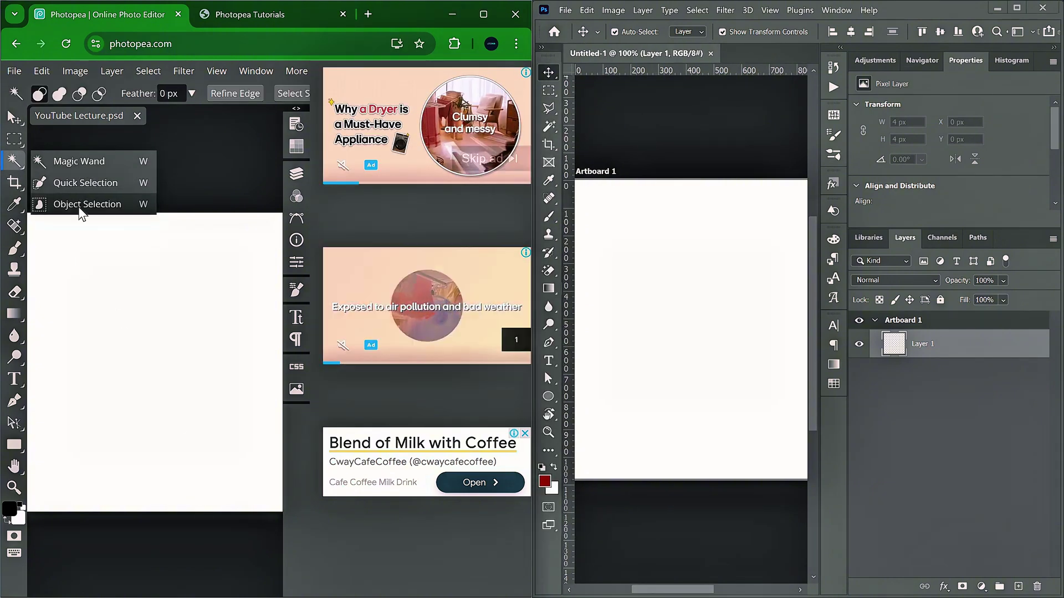
{"action": "left_click", "coordinate": [549, 127]}
{"action": "left_click", "coordinate": [14, 204]}
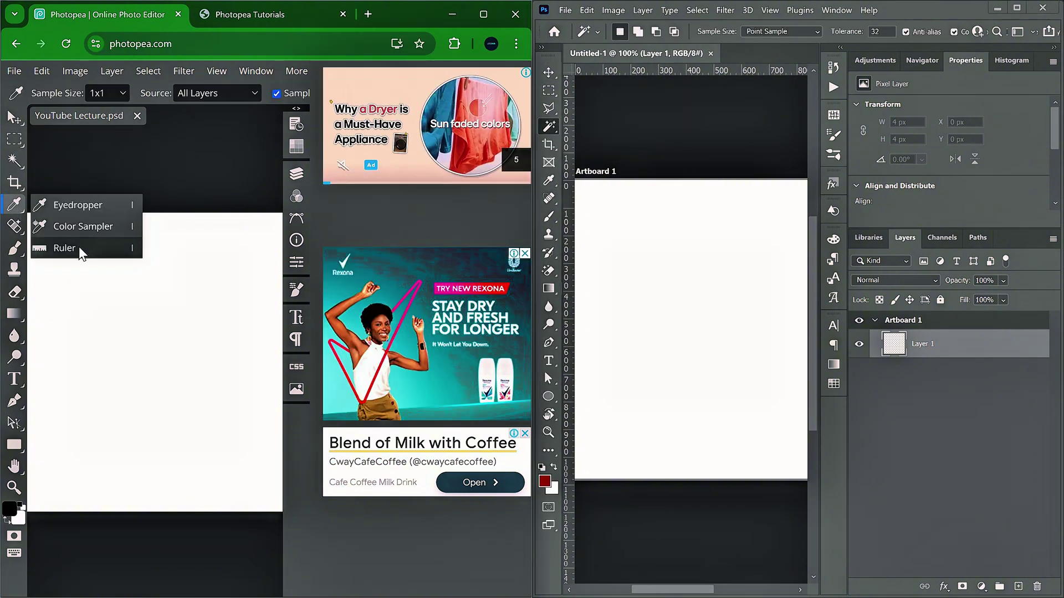
{"action": "left_click", "coordinate": [548, 180]}
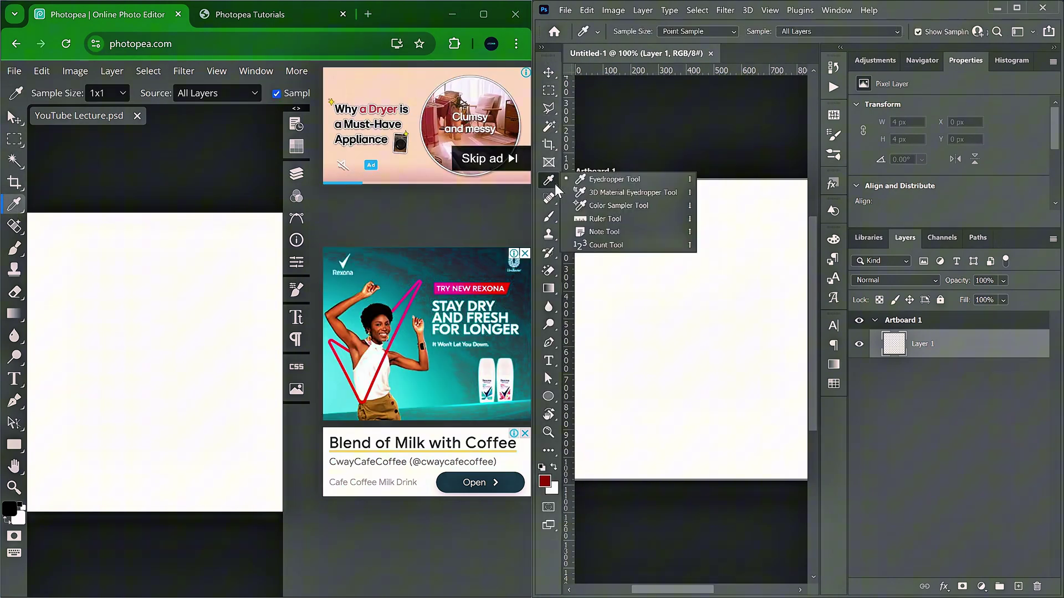
{"action": "left_click", "coordinate": [14, 292]}
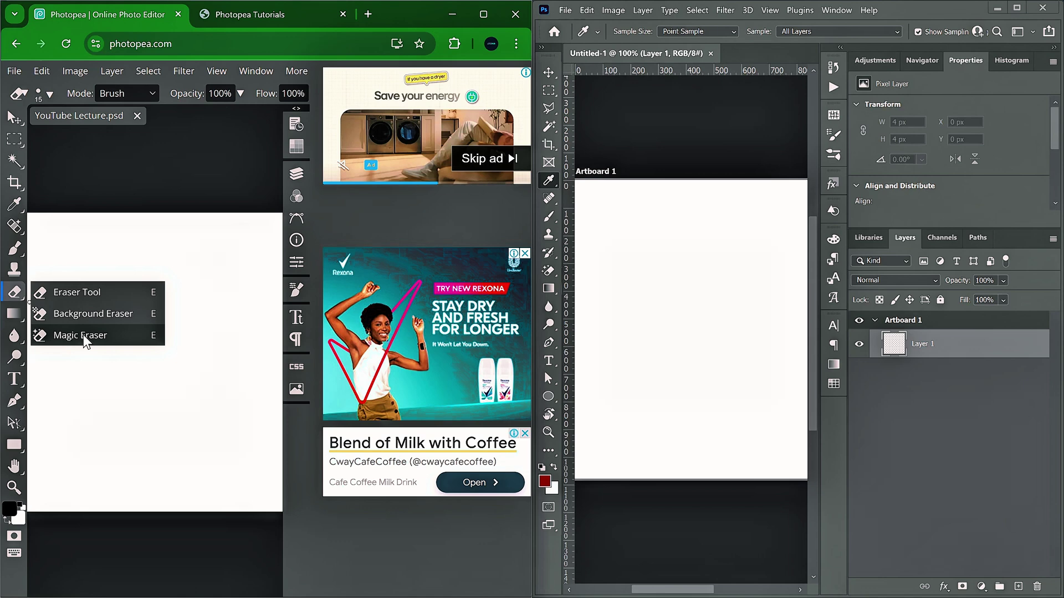
{"action": "left_click", "coordinate": [549, 270]}
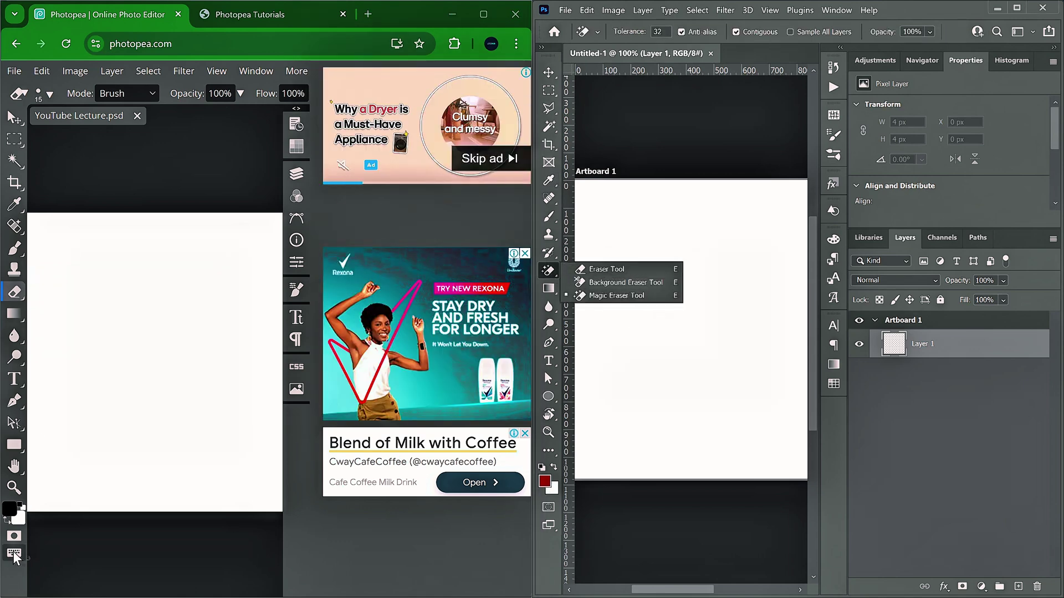
- Compare the shape, path selection, Dodge and Pen tool groups in Photopea with those in Photoshop
{"action": "left_click", "coordinate": [14, 444]}
{"action": "left_click", "coordinate": [548, 396]}
{"action": "left_click", "coordinate": [14, 423]}
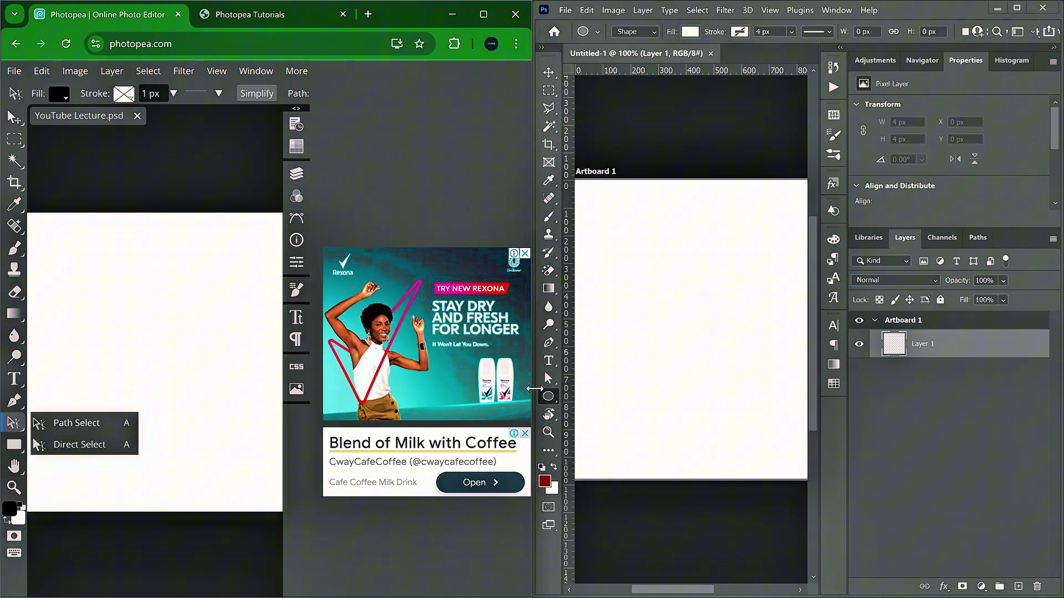
{"action": "left_click", "coordinate": [549, 379]}
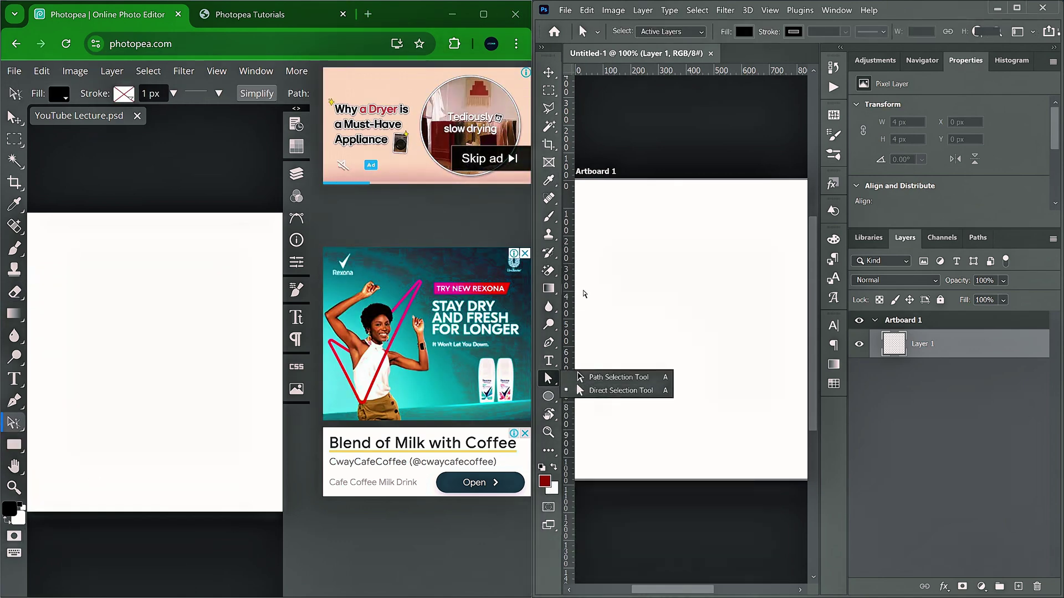
{"action": "left_click", "coordinate": [15, 360]}
{"action": "left_click", "coordinate": [553, 325]}
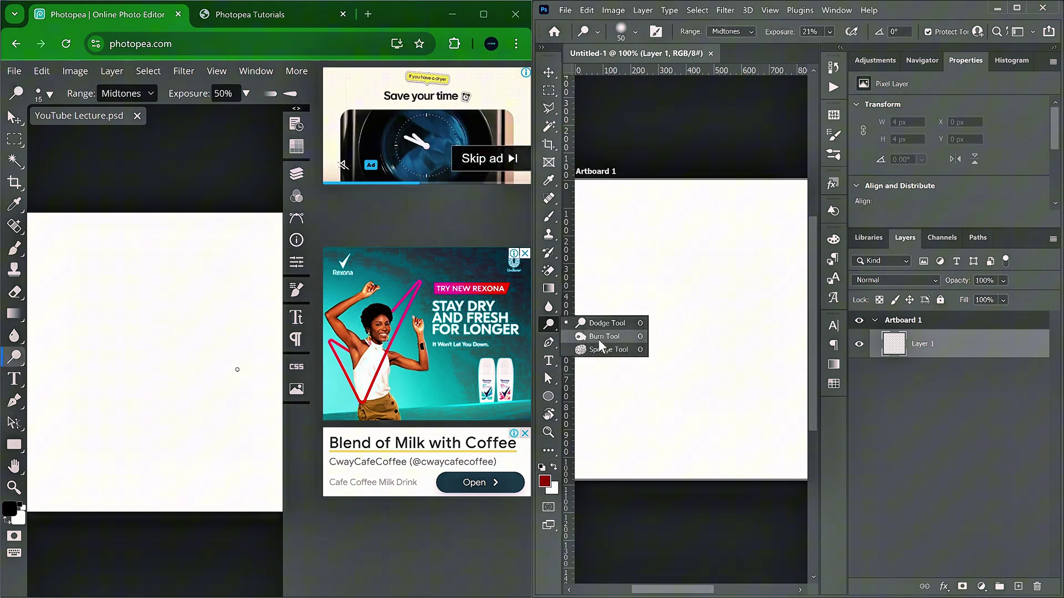
{"action": "left_click", "coordinate": [15, 401]}
{"action": "left_click", "coordinate": [61, 401]}
{"action": "left_click", "coordinate": [548, 343]}
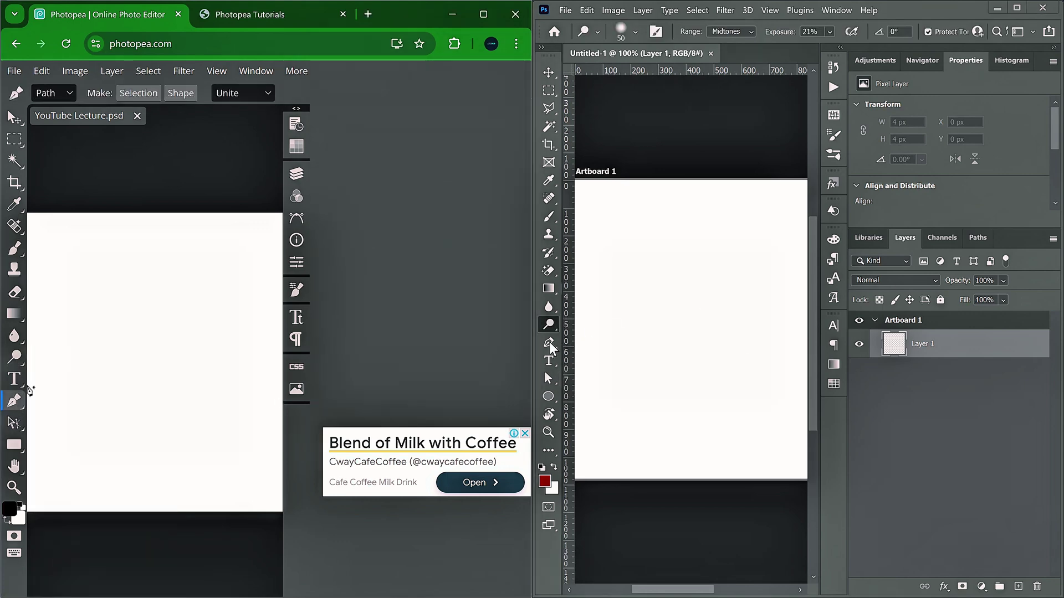
{"action": "right_click", "coordinate": [549, 343]}
- Compare Photopea's Edit and Image commands with the corresponding command lists in Photoshop
{"action": "left_click", "coordinate": [42, 71]}
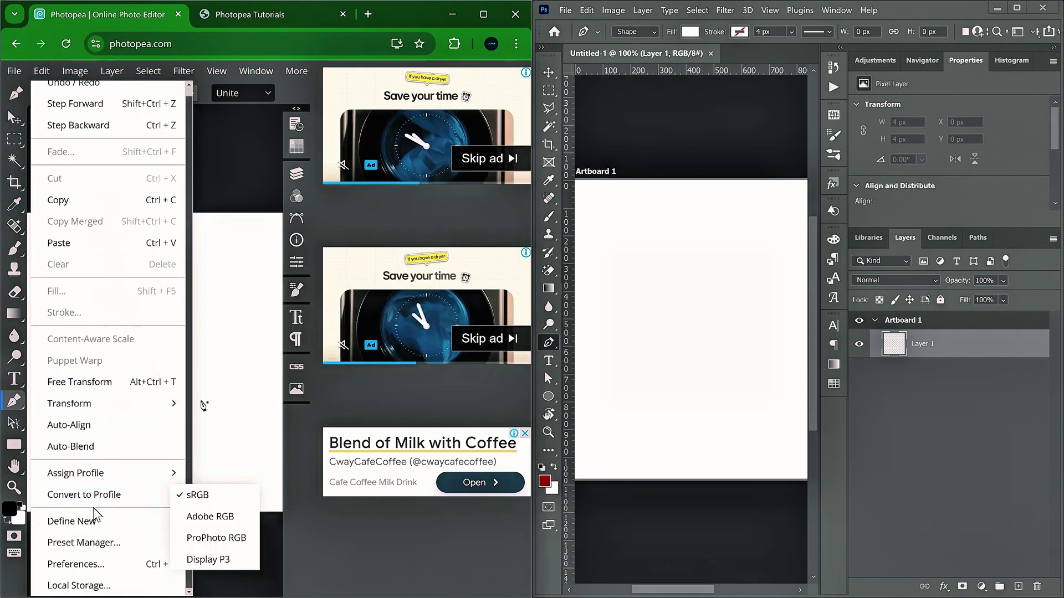
{"action": "left_click", "coordinate": [586, 10]}
{"action": "left_click", "coordinate": [75, 71]}
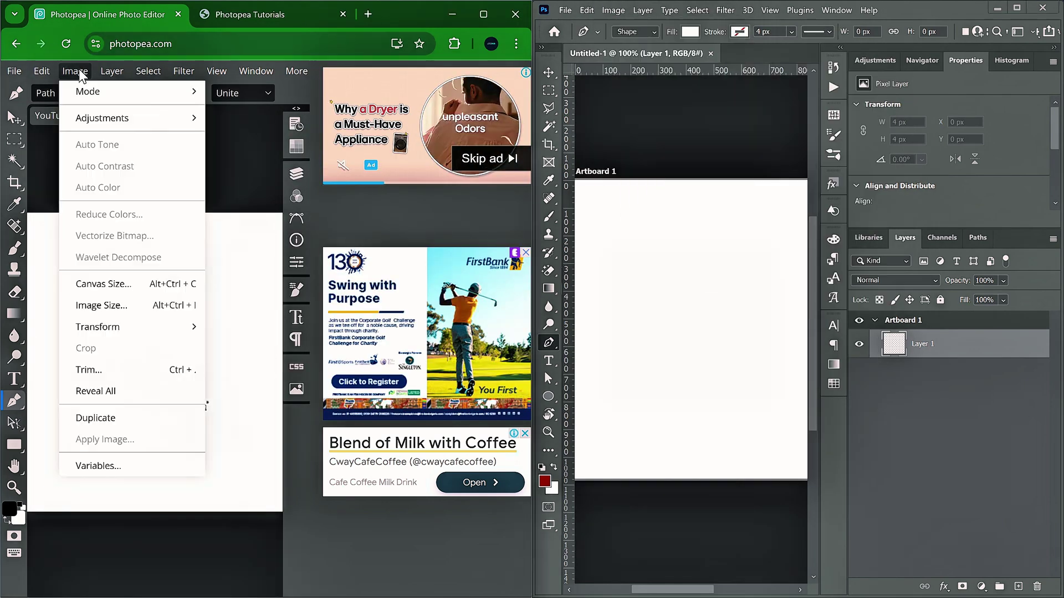
{"action": "left_click", "coordinate": [643, 10]}
- Compare the available filters and the list of window panels in Photopea with those in Photoshop
{"action": "left_click", "coordinate": [184, 71]}
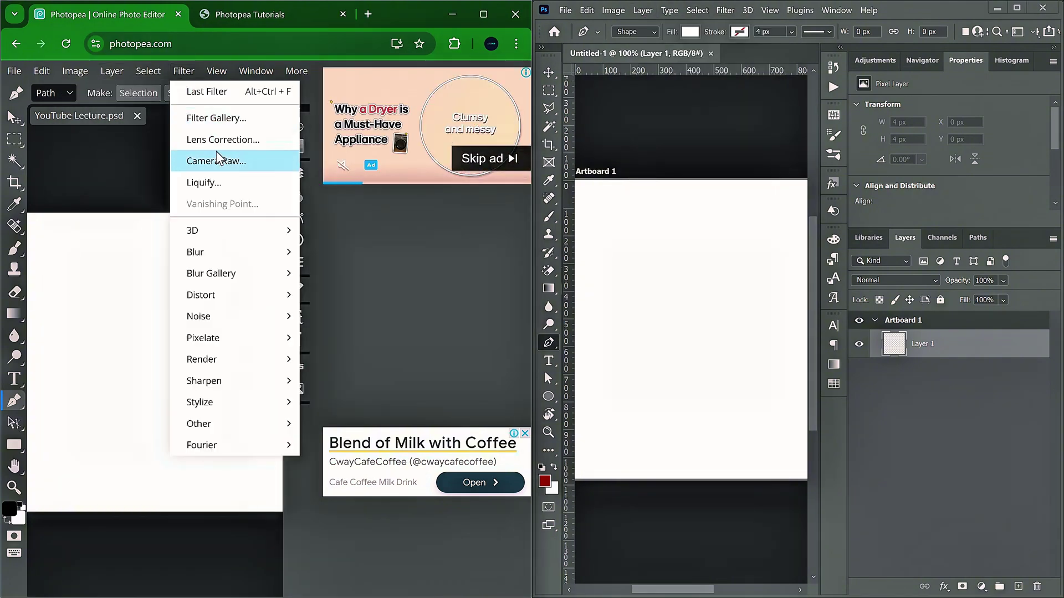
{"action": "mouse_move", "coordinate": [203, 252]}
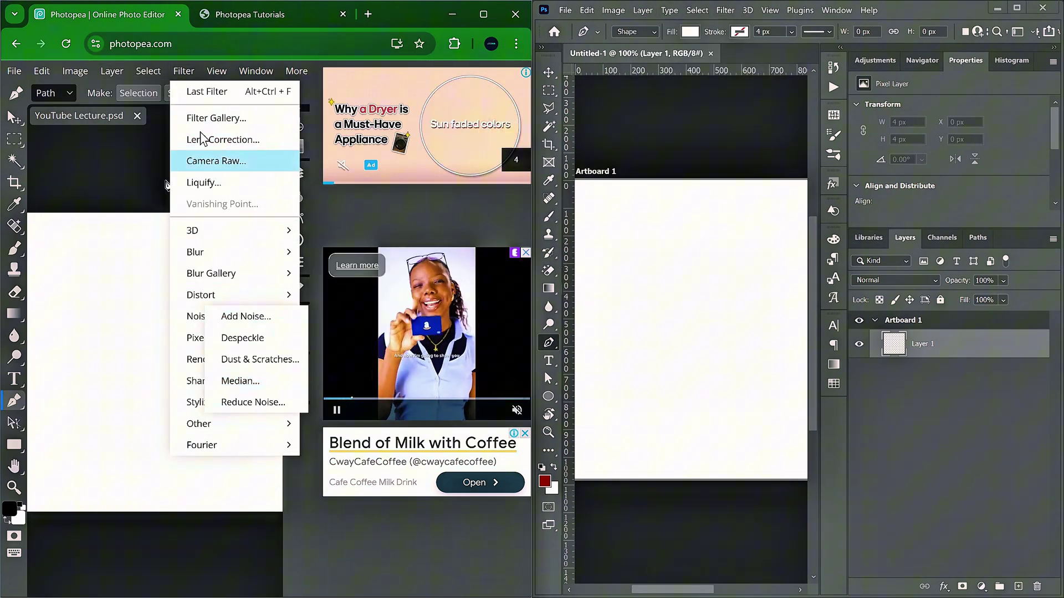
{"action": "left_click", "coordinate": [725, 10]}
{"action": "mouse_move", "coordinate": [776, 205]}
{"action": "left_click", "coordinate": [183, 71]}
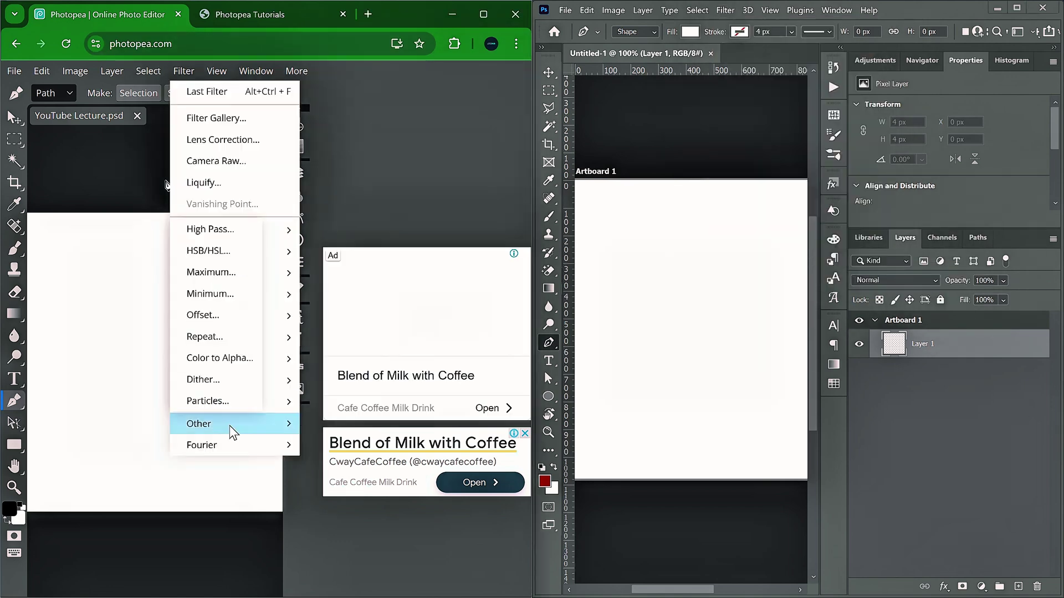
{"action": "mouse_move", "coordinate": [255, 77]}
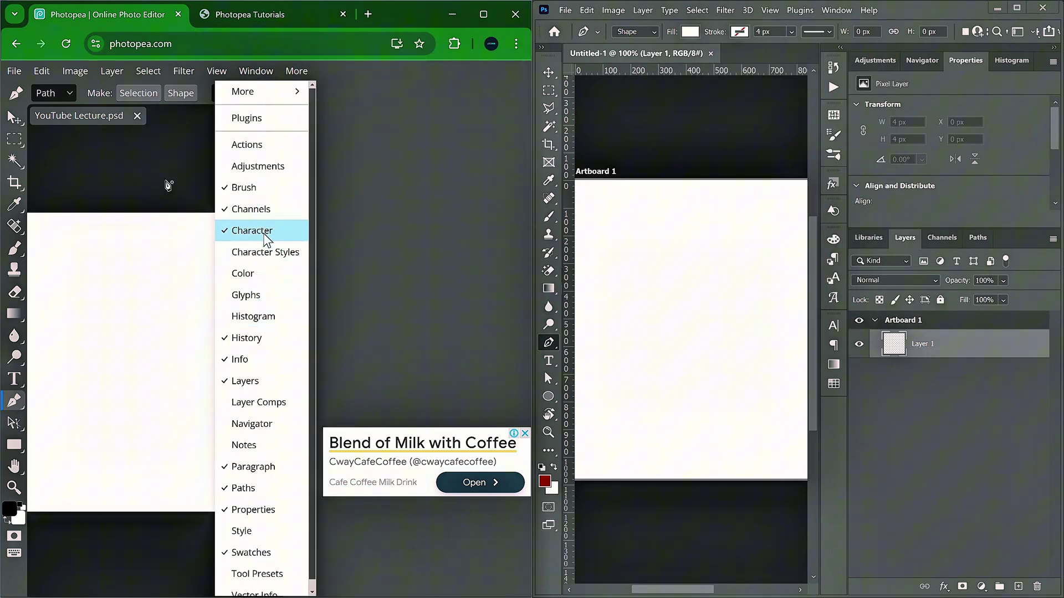
{"action": "left_click", "coordinate": [836, 10]}
{"action": "left_click", "coordinate": [890, 288]}
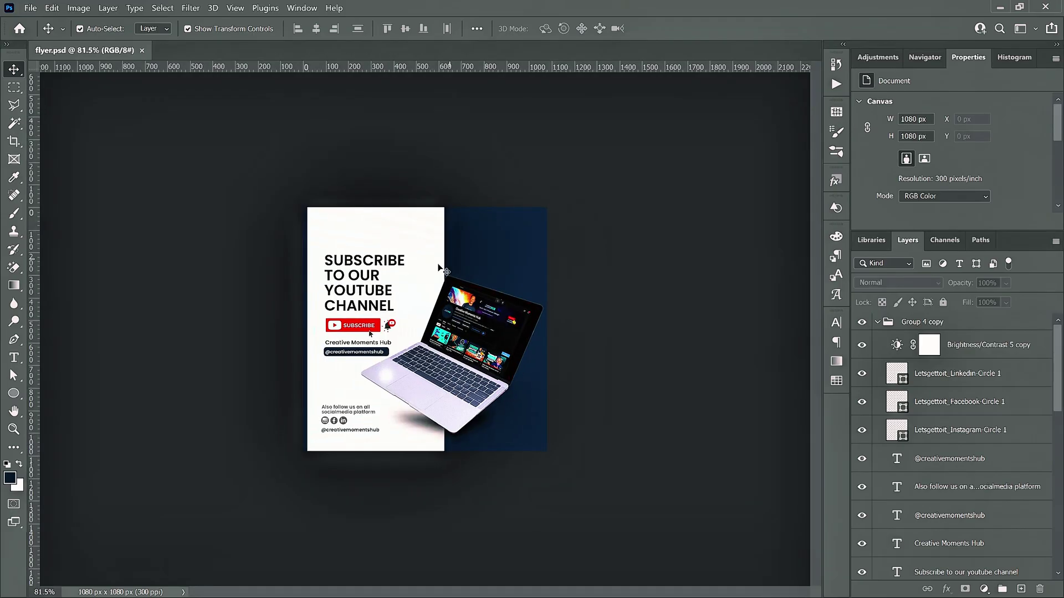
- Place the Creative Moments Hub logo at 2.71% scale near the top of the blue area in Photoshop's flyer.psd
{"action": "scroll", "coordinate": [425, 301], "scroll_direction": "up", "scroll_amount": 3}
{"action": "scroll", "coordinate": [425, 302], "scroll_direction": "down", "scroll_amount": 3}
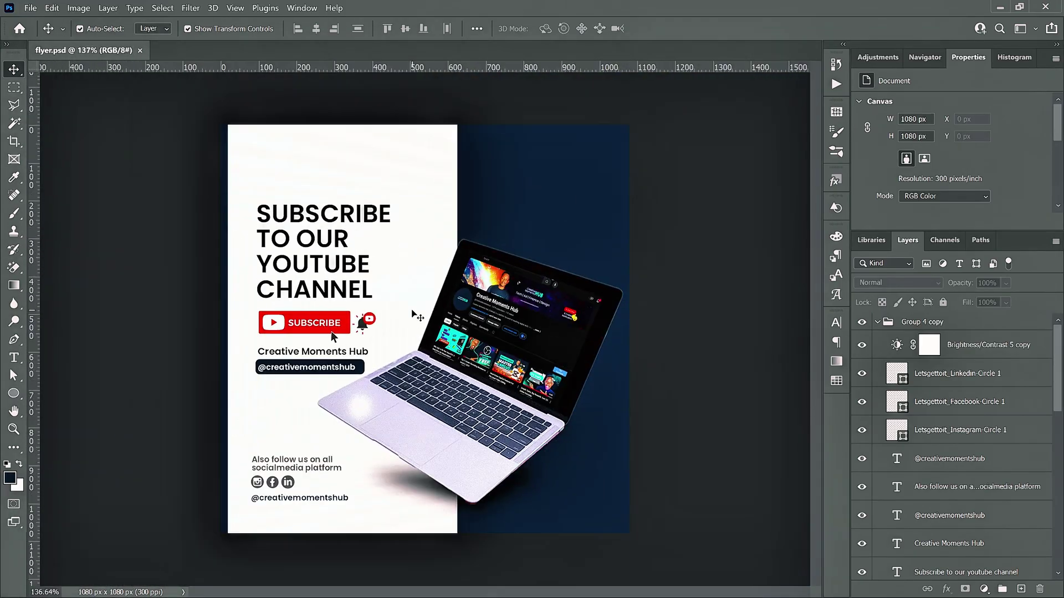
{"action": "mouse_move", "coordinate": [542, 586]}
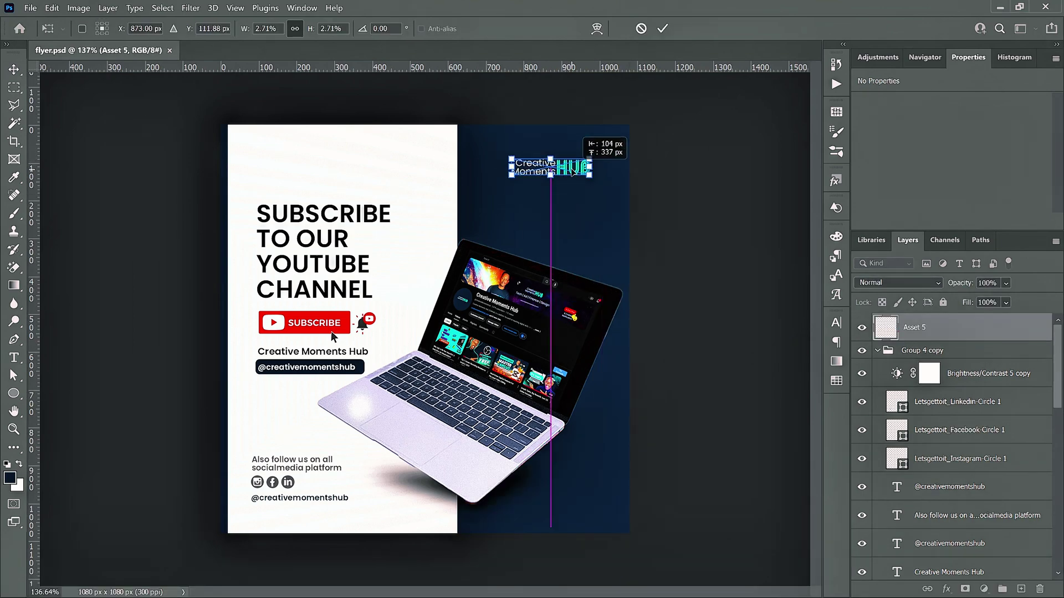
{"action": "left_click", "coordinate": [662, 28]}
{"action": "left_click", "coordinate": [708, 247]}
- Move the logo's layer into Group 4 copy, below the Brightness/Contrast 5 copy adjustment, and collapse the group
{"action": "scroll", "coordinate": [368, 256], "scroll_direction": "up", "scroll_amount": 1}
{"action": "scroll", "coordinate": [368, 256], "scroll_direction": "down", "scroll_amount": 1}
{"action": "left_click_drag", "start_coordinate": [931, 329], "coordinate": [931, 388]}
{"action": "left_click", "coordinate": [877, 323]}
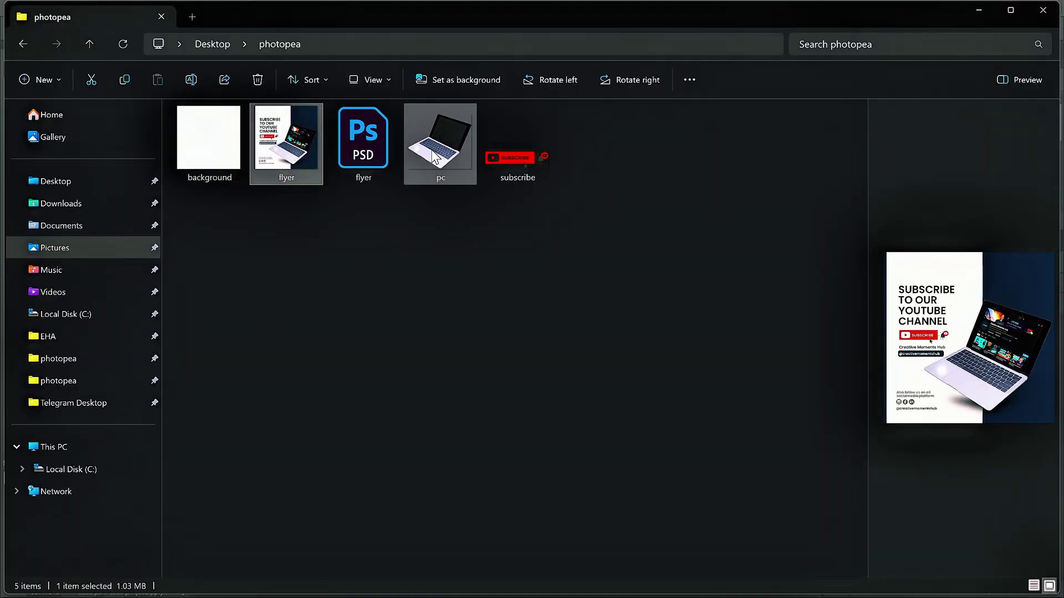
- Preview the subscribe, pc and background images in the photopea folder on the desktop
{"action": "left_click", "coordinate": [517, 144]}
{"action": "left_click", "coordinate": [450, 161]}
{"action": "left_click", "coordinate": [521, 152]}
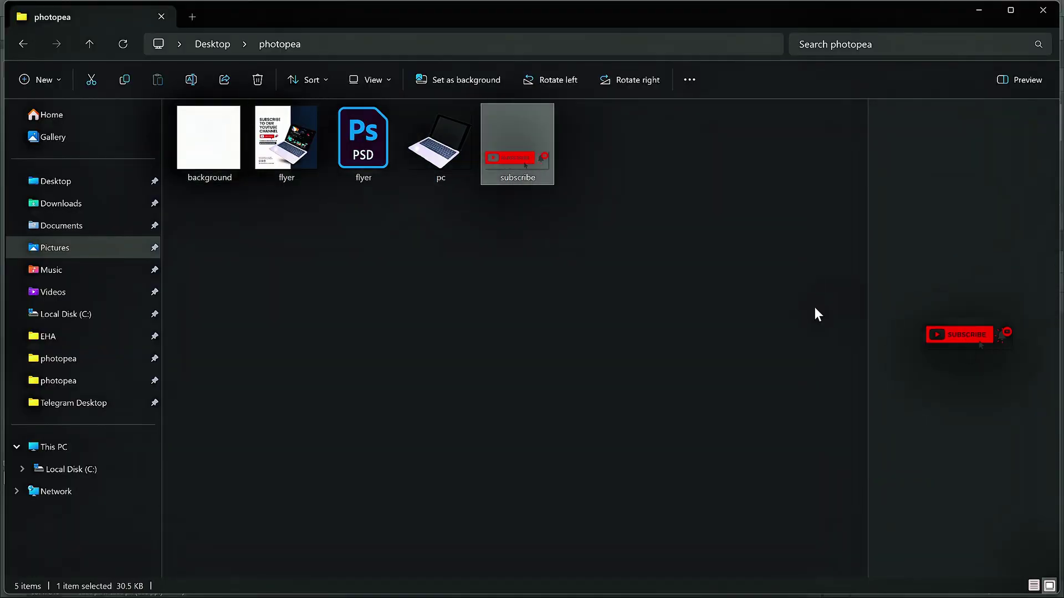
{"action": "left_click_drag", "start_coordinate": [867, 331], "coordinate": [630, 344]}
{"action": "left_click", "coordinate": [437, 145]}
{"action": "left_click", "coordinate": [209, 146]}
{"action": "left_click", "coordinate": [391, 311]}
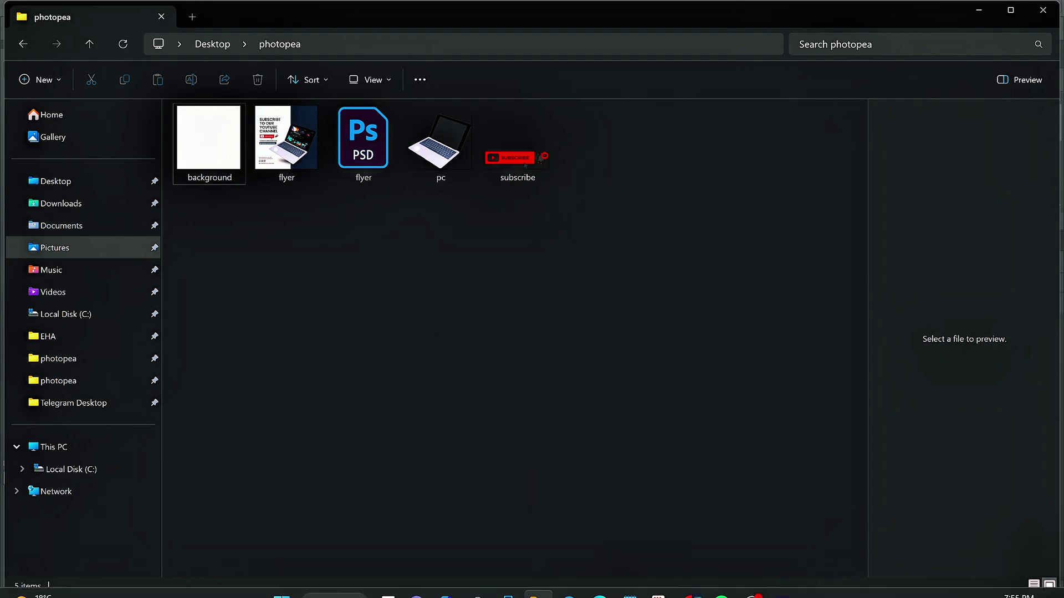
- Switch to Photopea and place the background image from the photopea folder onto the YouTube Lecture canvas
{"action": "left_click", "coordinate": [478, 584]}
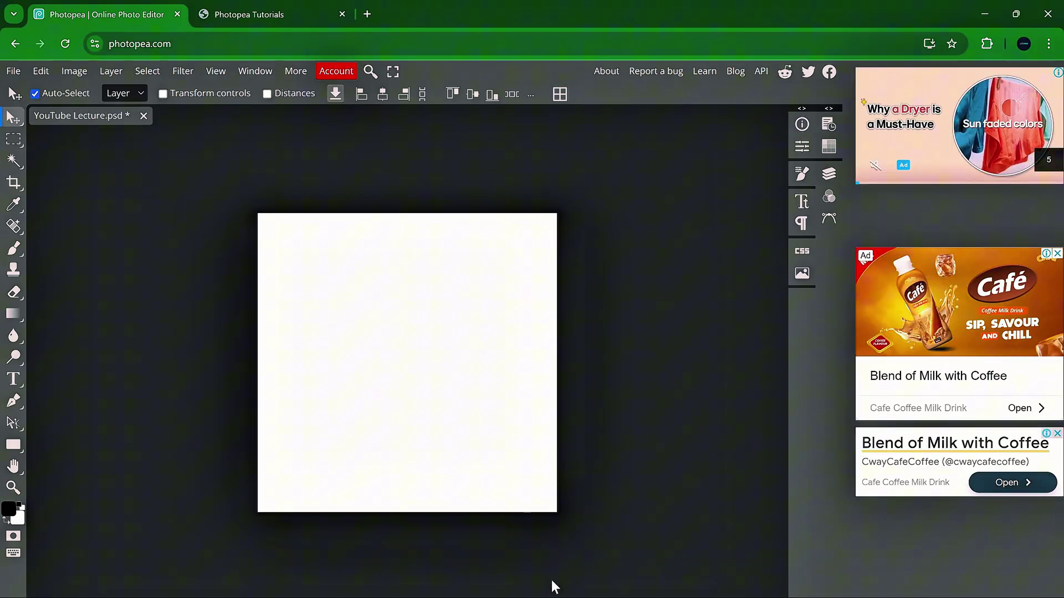
{"action": "left_click", "coordinate": [539, 581]}
{"action": "left_click_drag", "start_coordinate": [211, 139], "coordinate": [459, 347]}
{"action": "key", "text": "Return"}
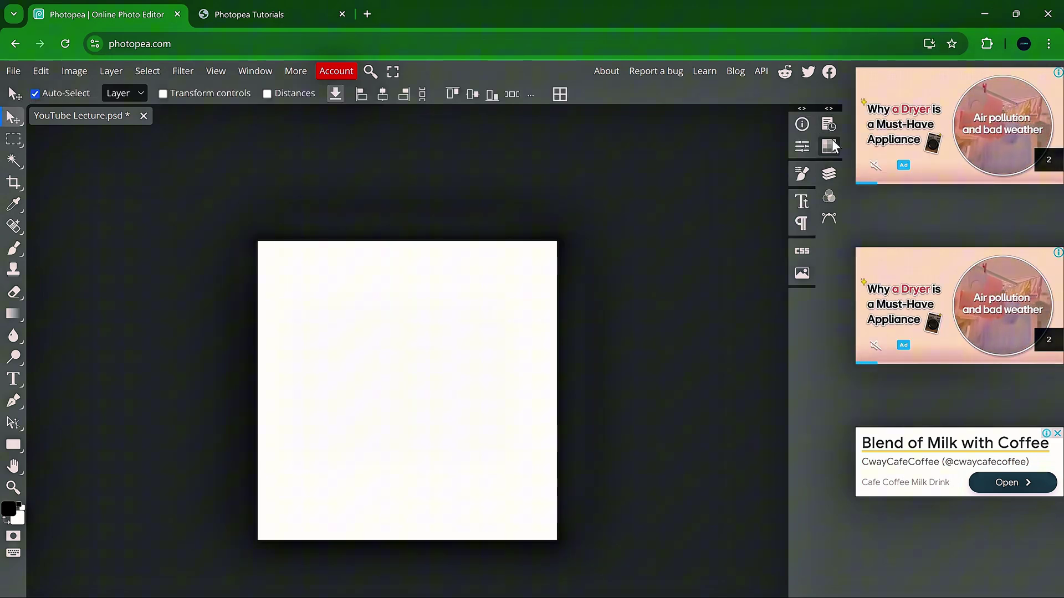
- Show the Layers panel and expand the collapsed panel column to display Swatches and Layers together
{"action": "left_click", "coordinate": [828, 173]}
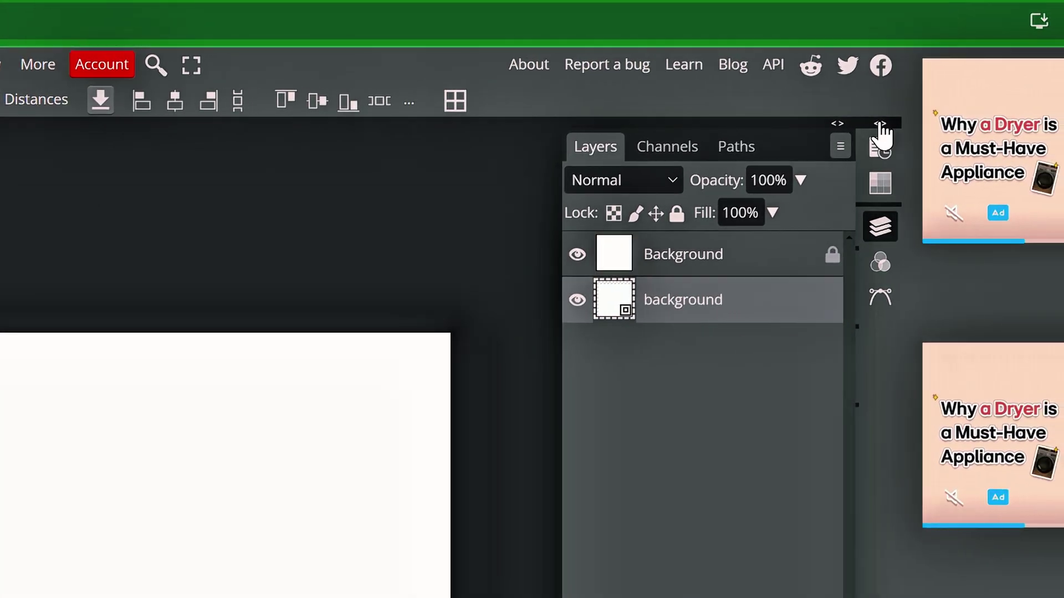
{"action": "left_click", "coordinate": [894, 149]}
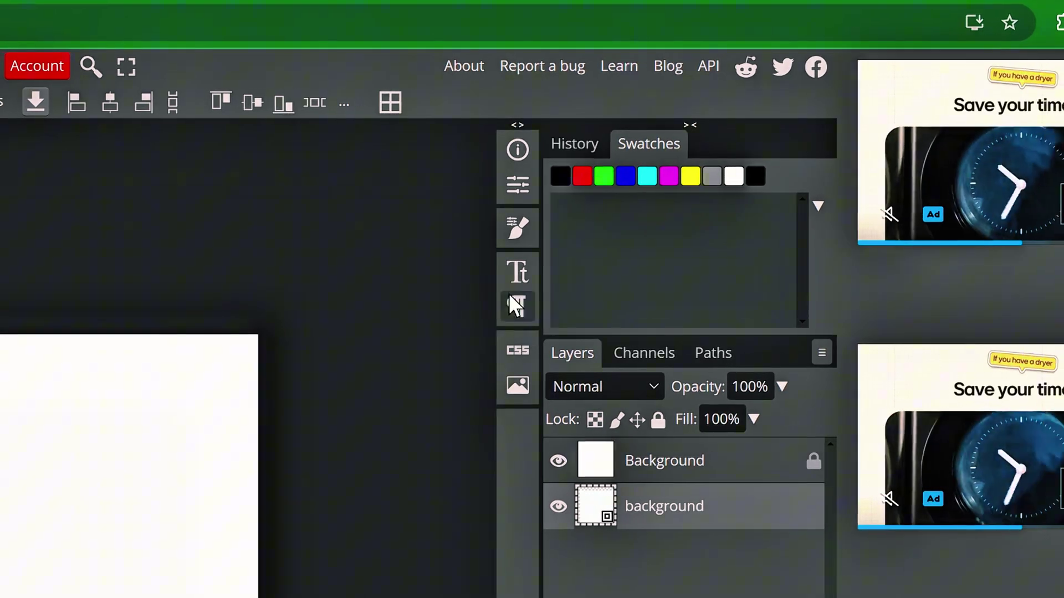
{"action": "left_click", "coordinate": [533, 271]}
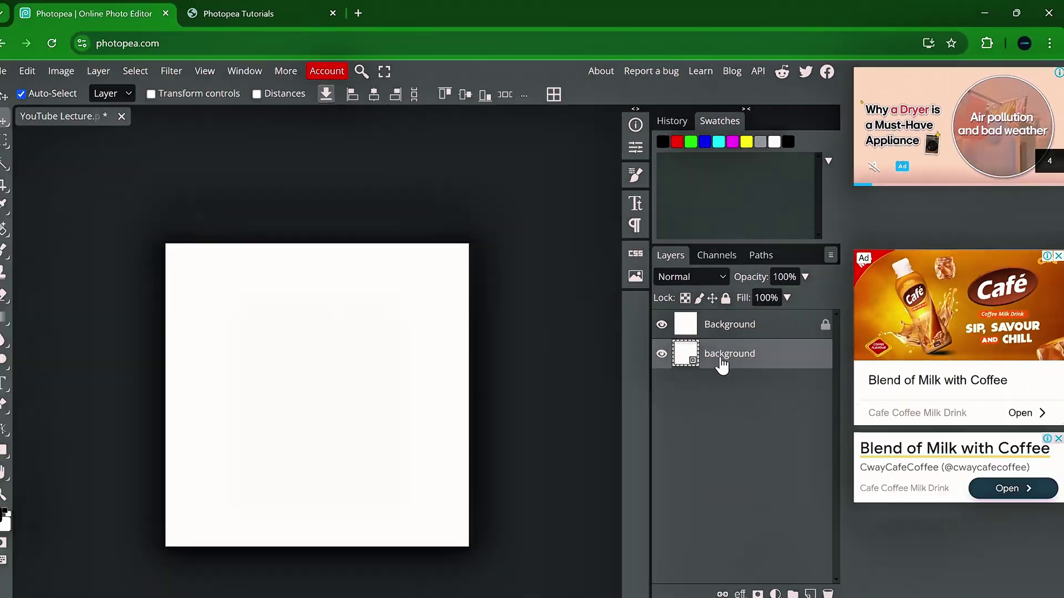
- Move the placed background image above the locked Background layer and draw a rectangle about 518 x 1231 px over the canvas's right side
{"action": "left_click_drag", "start_coordinate": [598, 508], "coordinate": [599, 450]}
{"action": "left_click", "coordinate": [57, 141]}
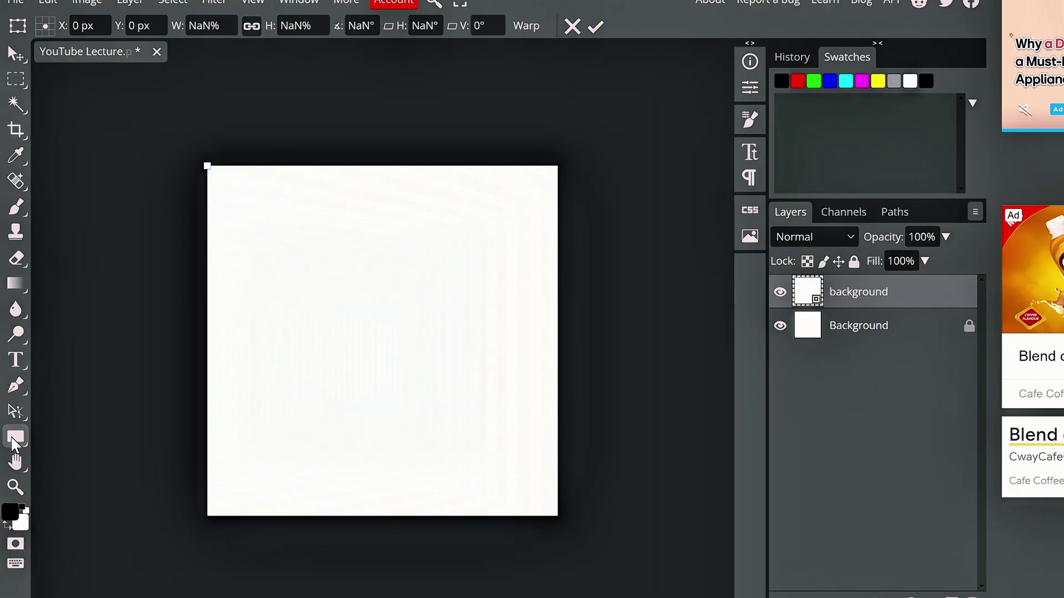
{"action": "right_click", "coordinate": [15, 443]}
{"action": "left_click", "coordinate": [118, 395]}
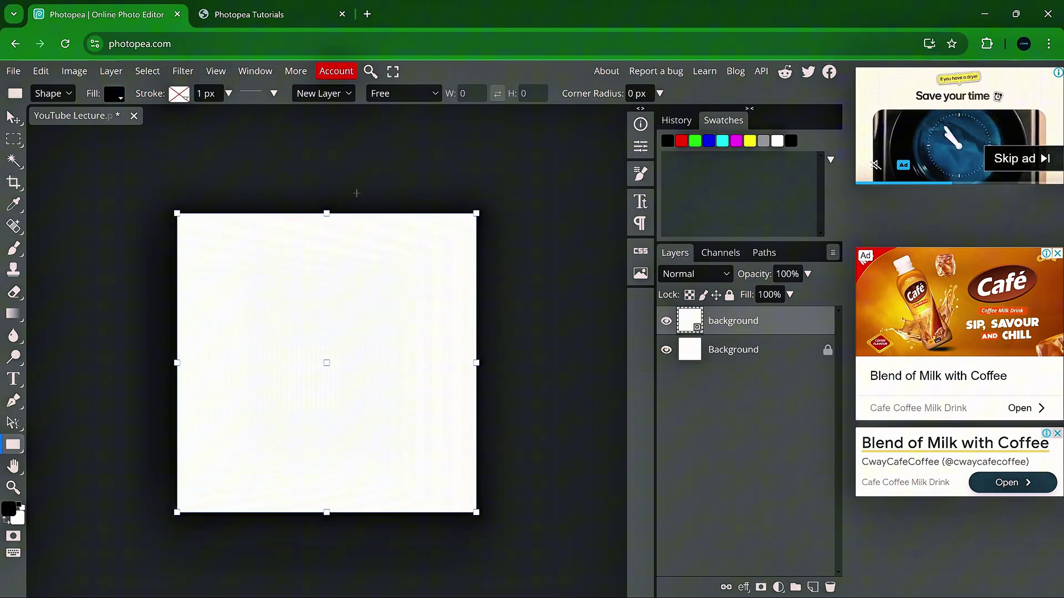
{"action": "left_click_drag", "start_coordinate": [471, 390], "coordinate": [483, 525]}
{"action": "key", "text": "v"}
- Open the fill colour of the new rectangle, Shape 1, and choose a blue hue
{"action": "left_click", "coordinate": [642, 147]}
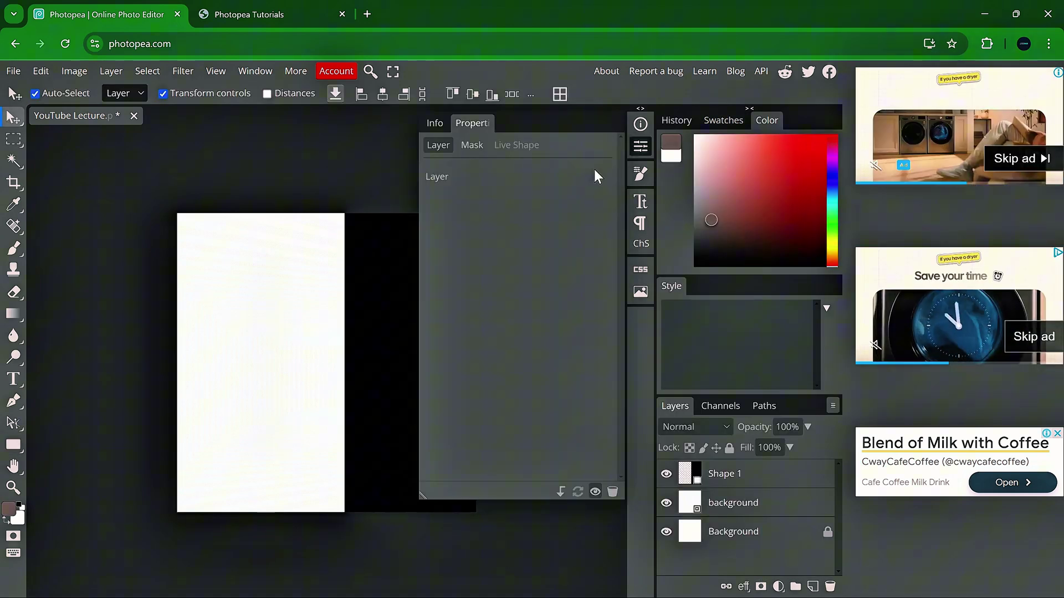
{"action": "left_click", "coordinate": [740, 476]}
{"action": "left_click", "coordinate": [437, 268]}
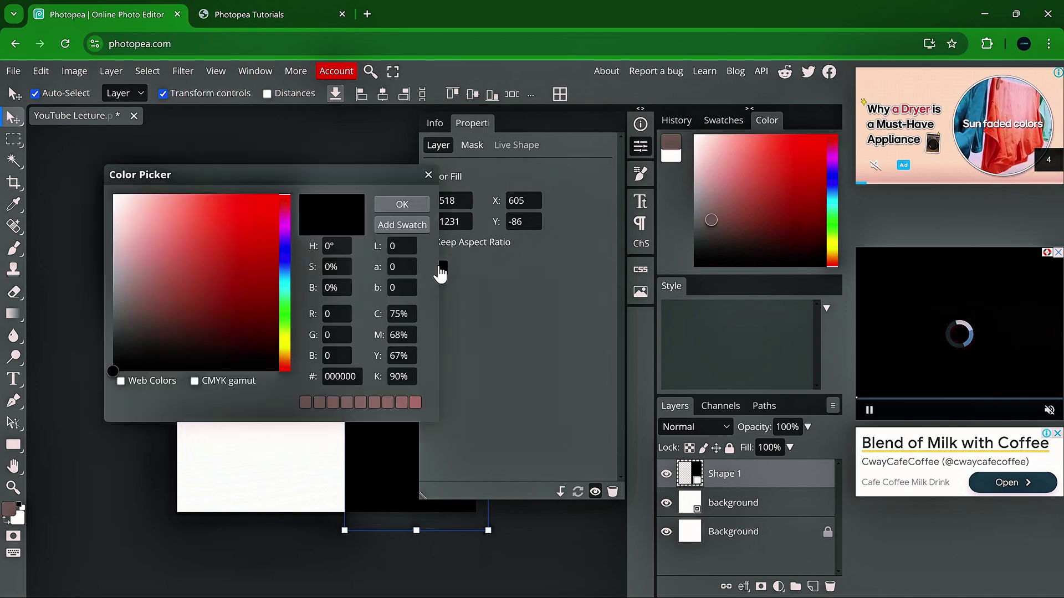
{"action": "left_click", "coordinate": [261, 335]}
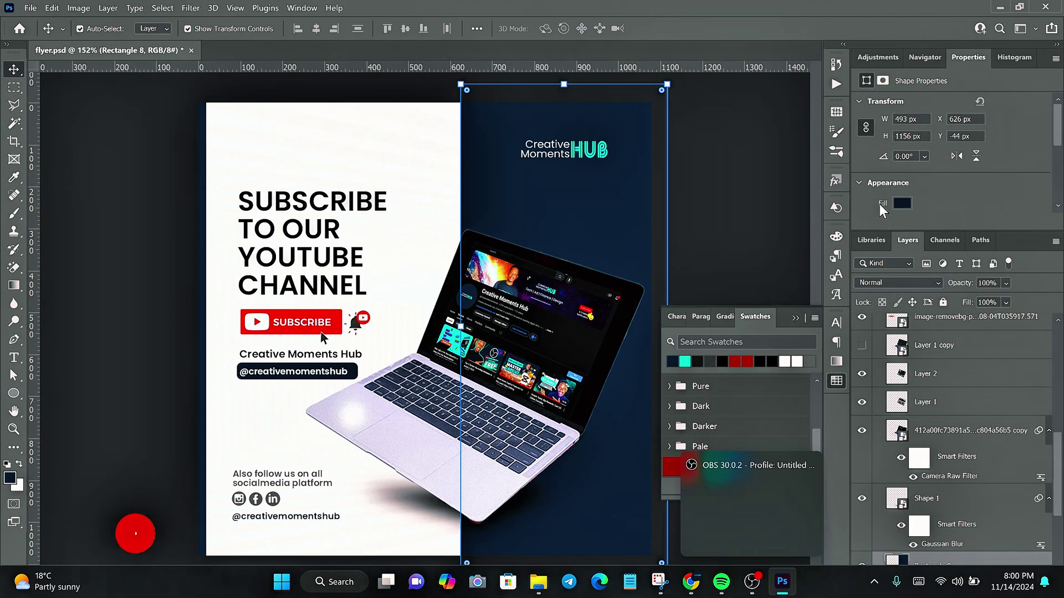
- Switch to Photoshop and copy the hex code of the navy fill from Rectangle 8 in flyer.psd
{"action": "left_click", "coordinate": [901, 204]}
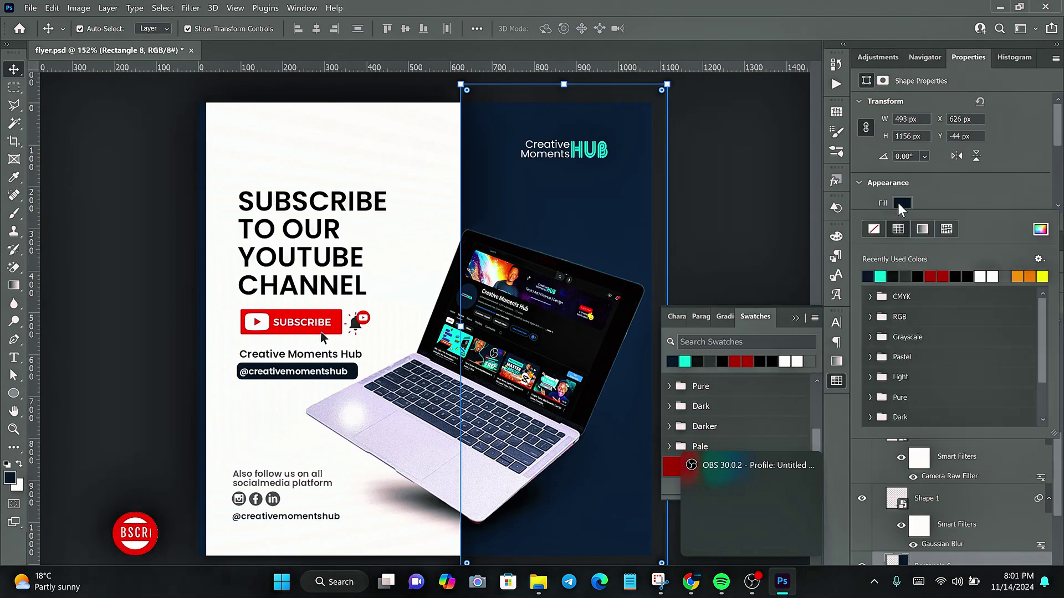
{"action": "left_click", "coordinate": [1040, 229]}
{"action": "right_click", "coordinate": [871, 359]}
{"action": "left_click", "coordinate": [881, 405]}
{"action": "left_click", "coordinate": [913, 137]}
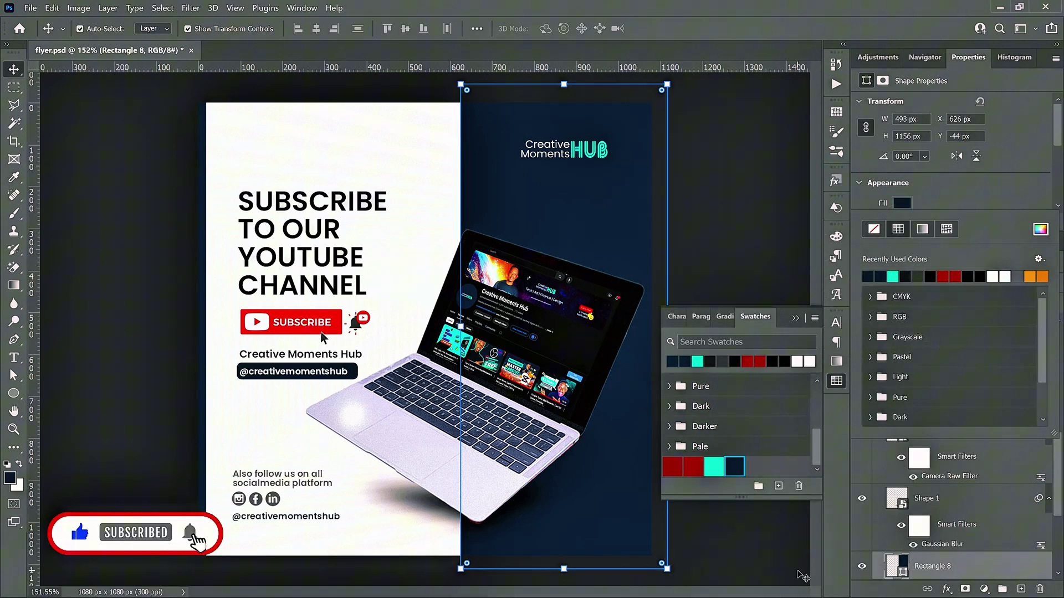
- Return to Photopea and set Shape 1's fill to the copied hex colour 10232f
{"action": "left_click", "coordinate": [751, 583]}
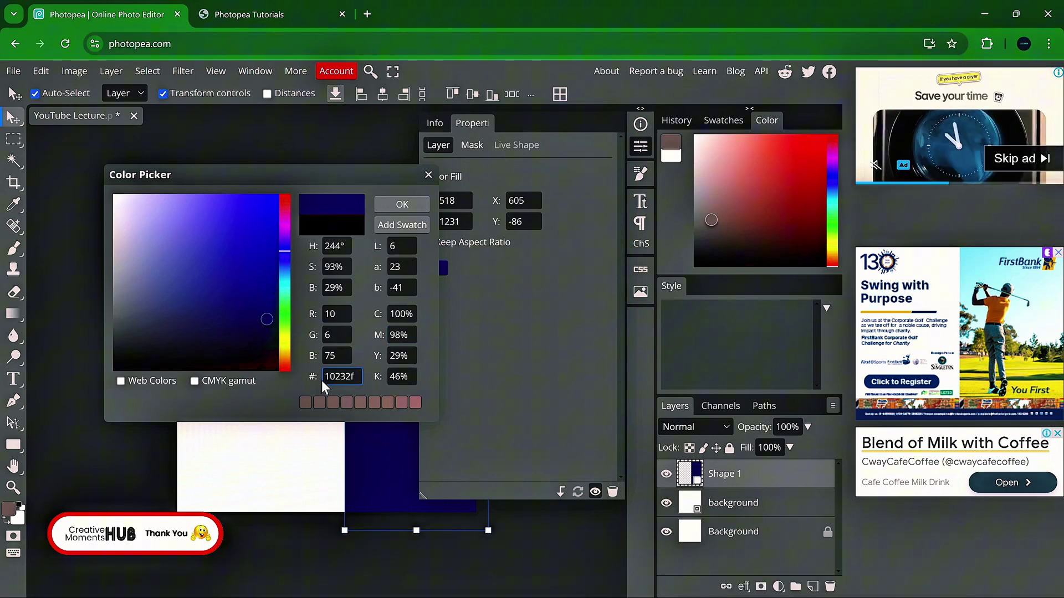
{"action": "left_click", "coordinate": [402, 204]}
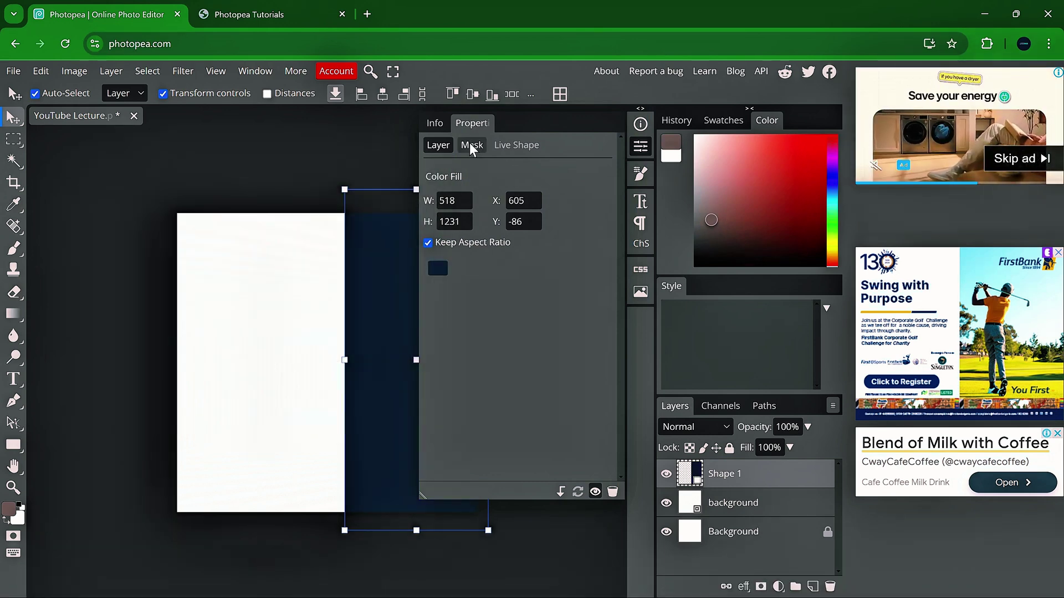
{"action": "left_click", "coordinate": [299, 194]}
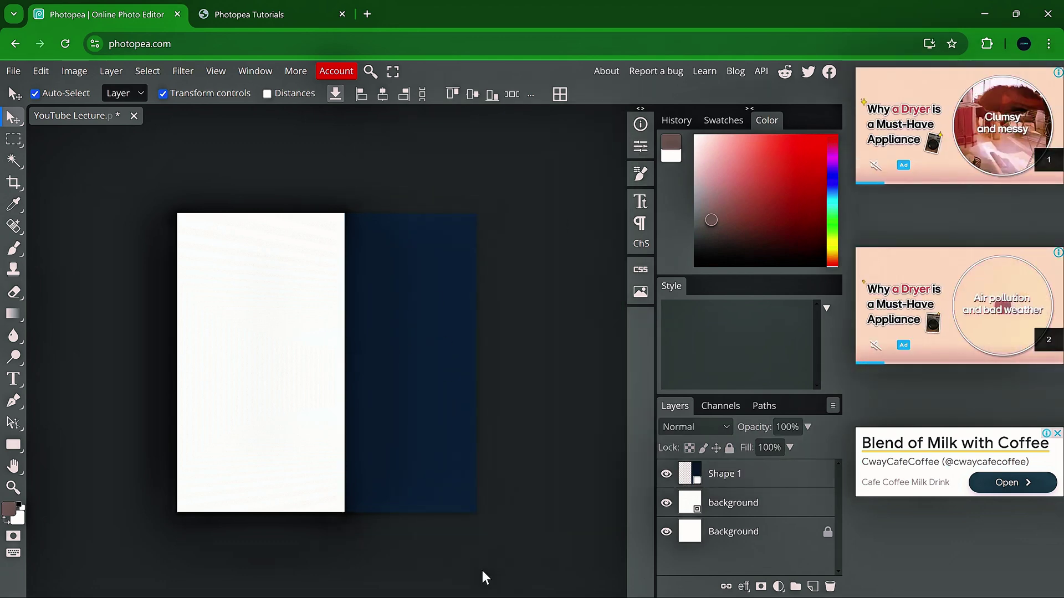
- Place the pc image from the photopea folder above Shape 1 and scale the laptop down across the white and navy areas
{"action": "left_click", "coordinate": [538, 583]}
{"action": "left_click_drag", "start_coordinate": [450, 147], "coordinate": [389, 385]}
{"action": "left_click_drag", "start_coordinate": [742, 559], "coordinate": [746, 464]}
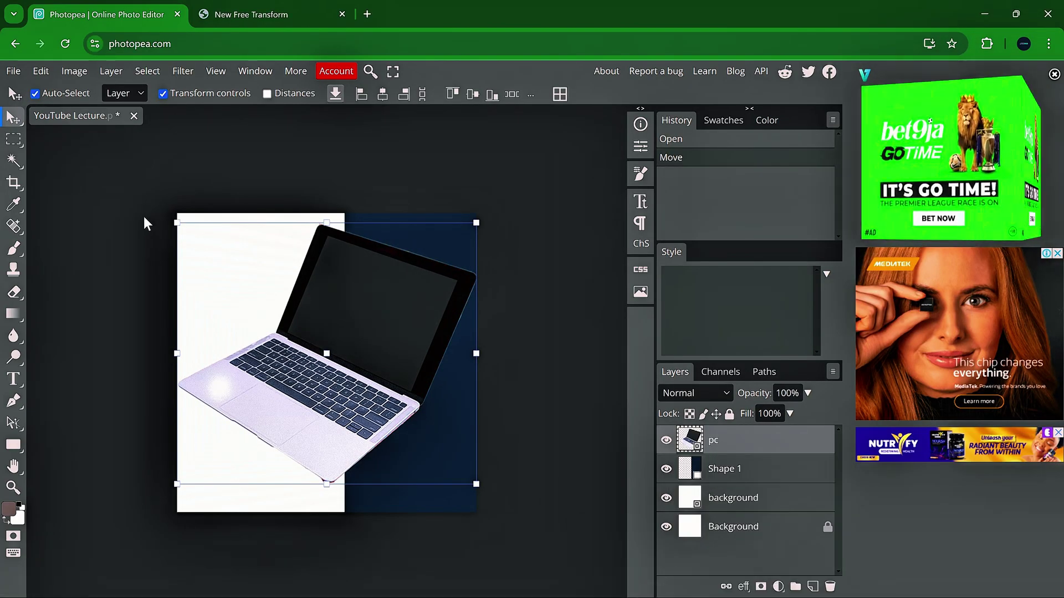
{"action": "left_click_drag", "start_coordinate": [169, 221], "coordinate": [238, 297]}
{"action": "key", "text": "Return"}
- Activate the Type tool and choose Poppins as the font
{"action": "left_click", "coordinate": [14, 380]}
{"action": "left_click", "coordinate": [640, 201]}
{"action": "left_click", "coordinate": [493, 163]}
{"action": "left_click", "coordinate": [503, 299]}
{"action": "type", "text": "popp"}
{"action": "left_click", "coordinate": [460, 339]}
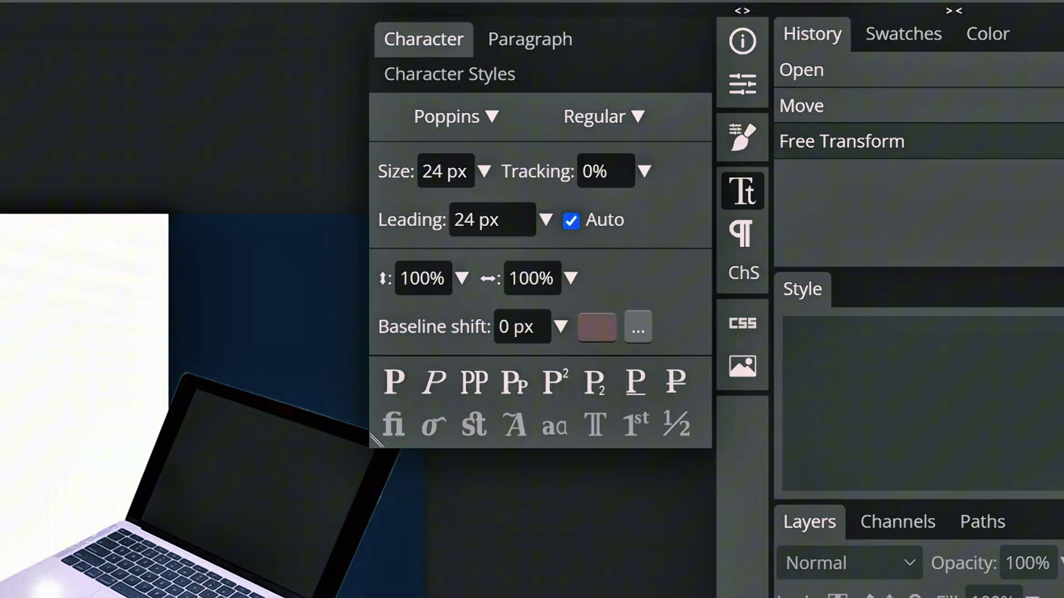
- Add the text "Subscribe To Our YouTube Channel" over four lines on the white area and scale it to about 303%
{"action": "left_click", "coordinate": [227, 281]}
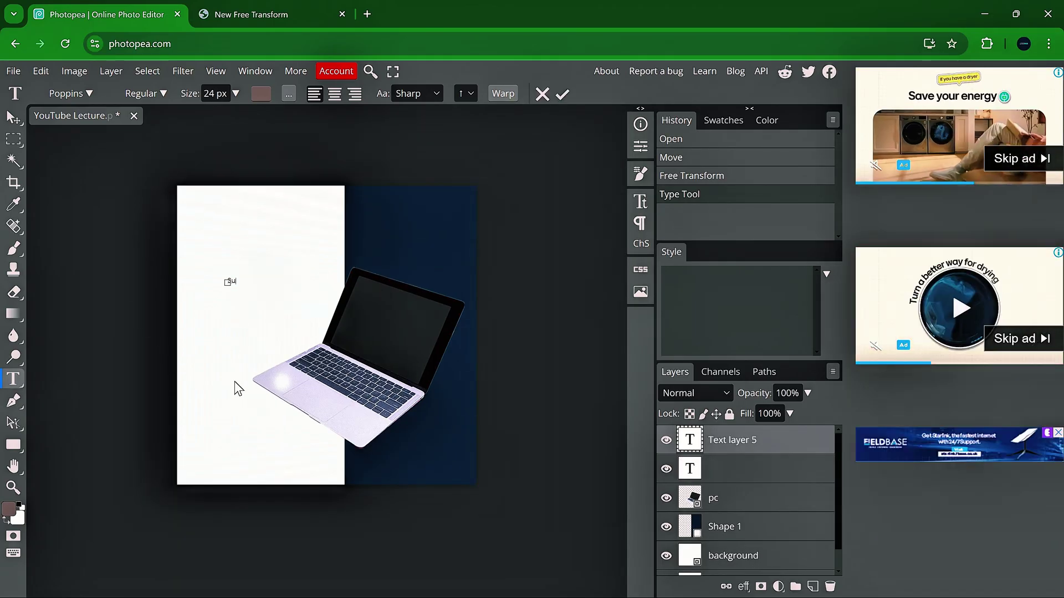
{"action": "type", "text": "Subscribe "}
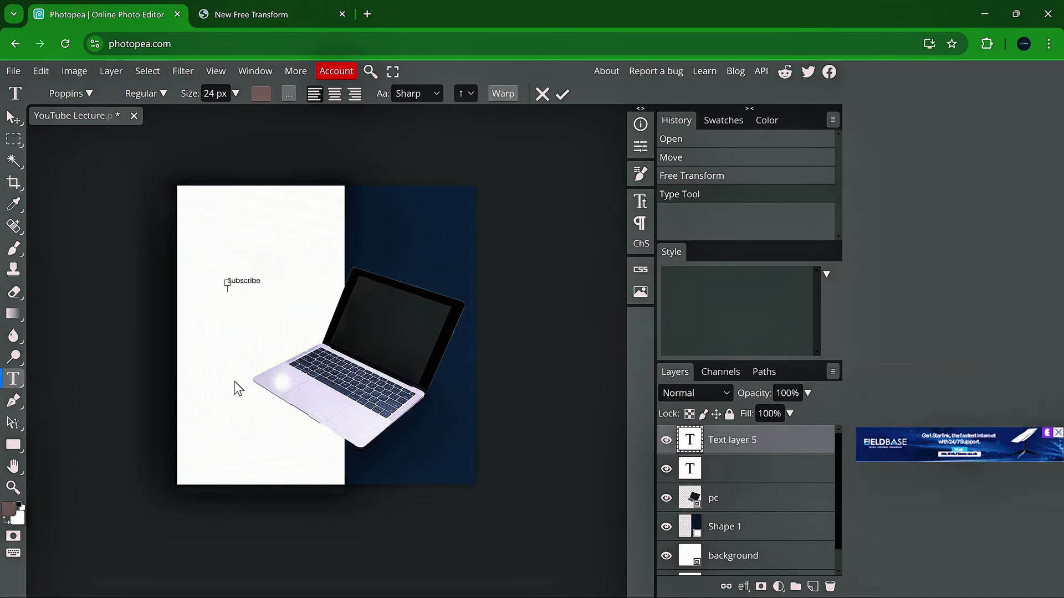
{"action": "type", "text": "To Our YouTube Channel"}
{"action": "key", "text": "Escape"}
{"action": "left_click_drag", "start_coordinate": [260, 308], "coordinate": [319, 335]}
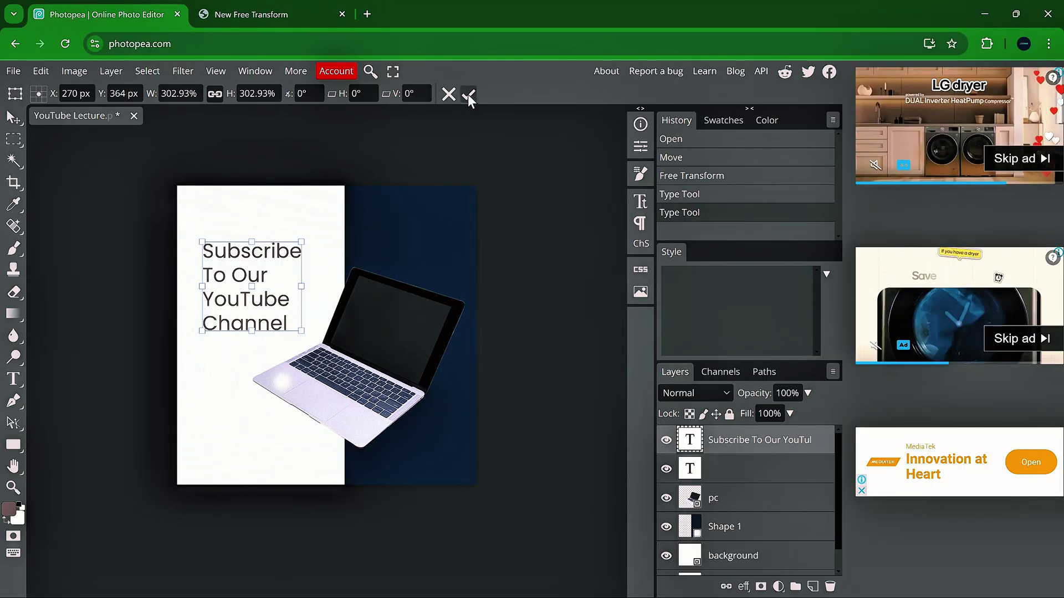
- Set the headline to all caps in Poppins Medium and shift it slightly up on the white area
{"action": "left_click", "coordinate": [640, 201]}
{"action": "left_click", "coordinate": [502, 299]}
{"action": "left_click", "coordinate": [569, 163]}
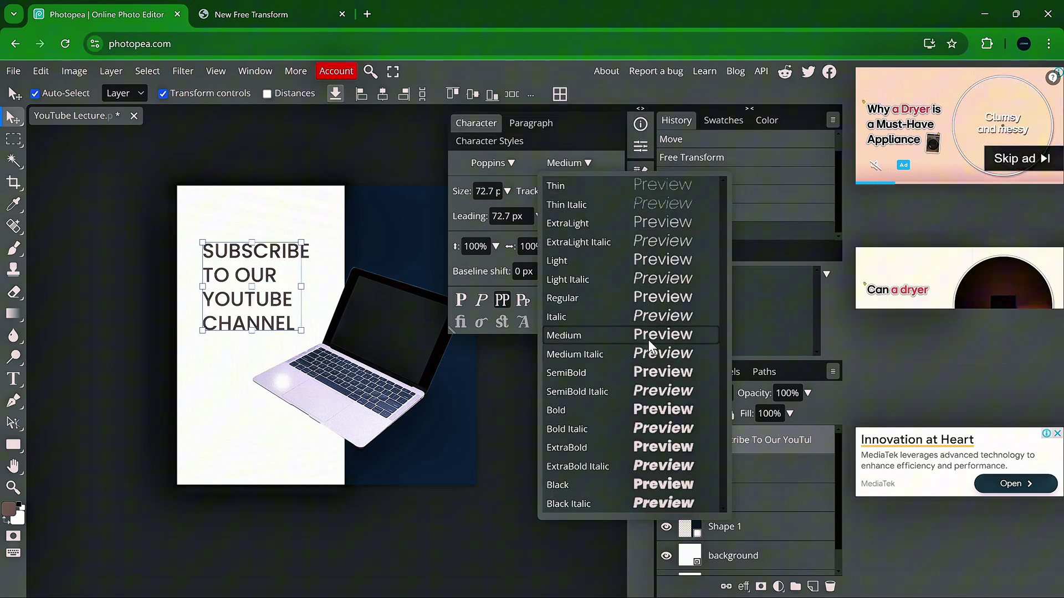
{"action": "left_click", "coordinate": [636, 336]}
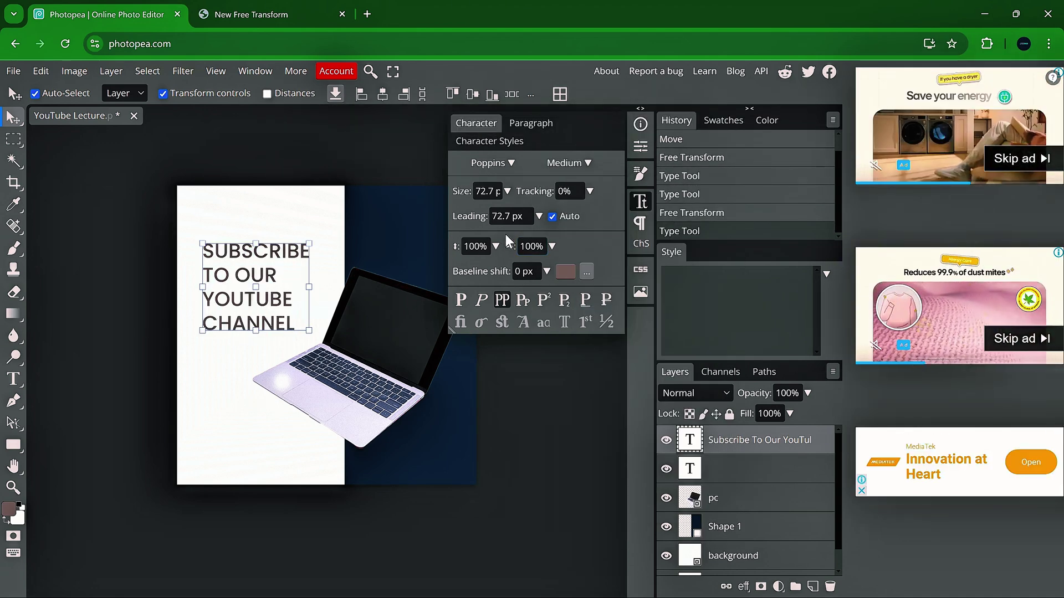
{"action": "left_click", "coordinate": [640, 201]}
{"action": "left_click_drag", "start_coordinate": [249, 309], "coordinate": [246, 301]}
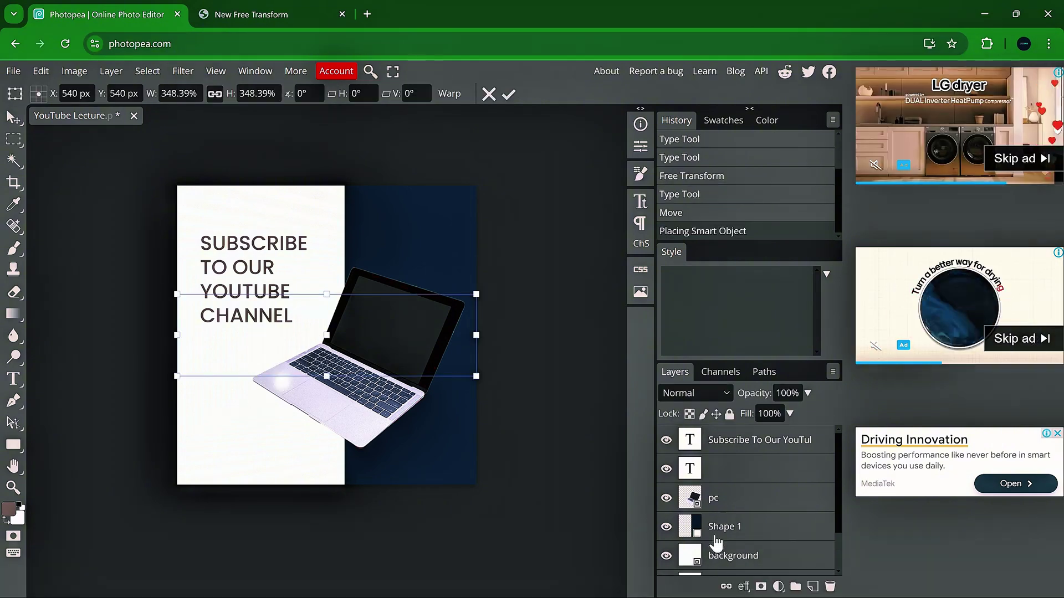
- Arrange the placed subscribe image directly above the pc layer and delete the empty text layer
{"action": "scroll", "coordinate": [762, 474], "scroll_direction": "down", "scroll_amount": 2}
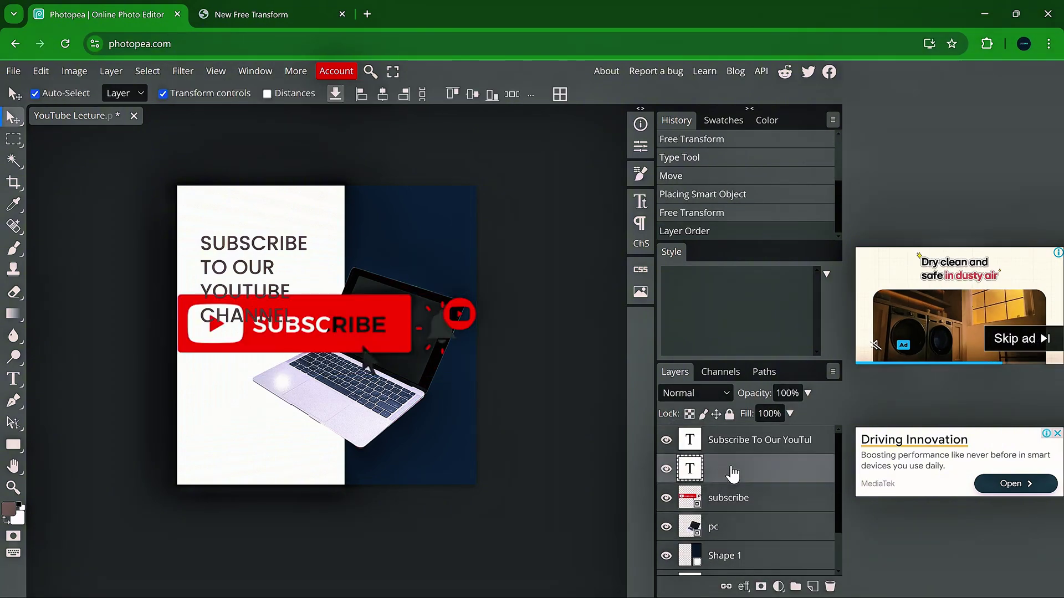
{"action": "key", "text": "Delete"}
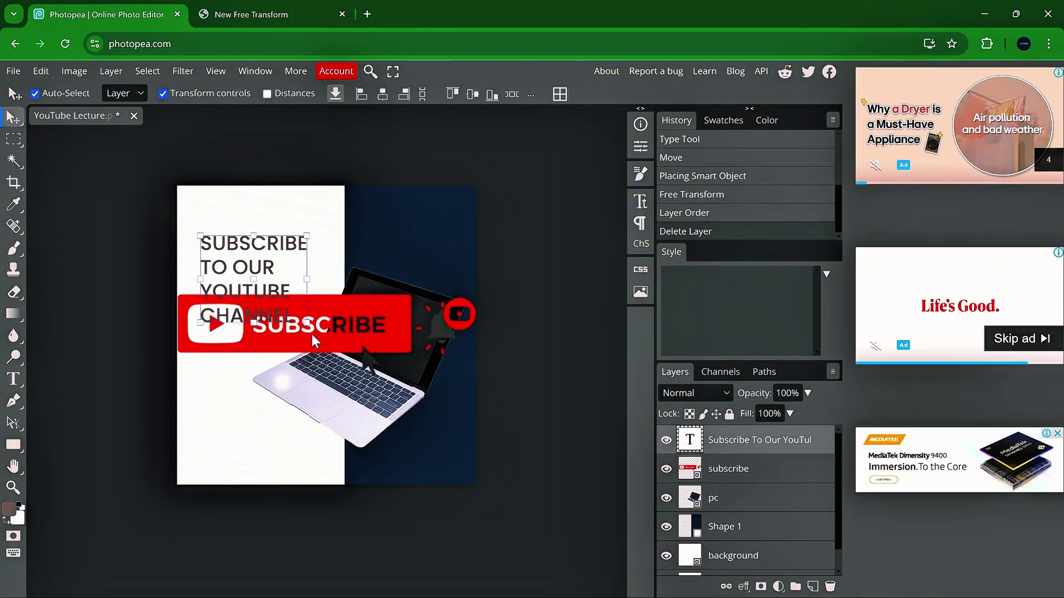
- Shrink the subscribe button graphic and position it directly below the word CHANNEL
{"action": "left_click", "coordinate": [335, 311]}
{"action": "left_click_drag", "start_coordinate": [475, 296], "coordinate": [282, 335]}
{"action": "key", "text": "Return"}
{"action": "key", "text": "Return"}
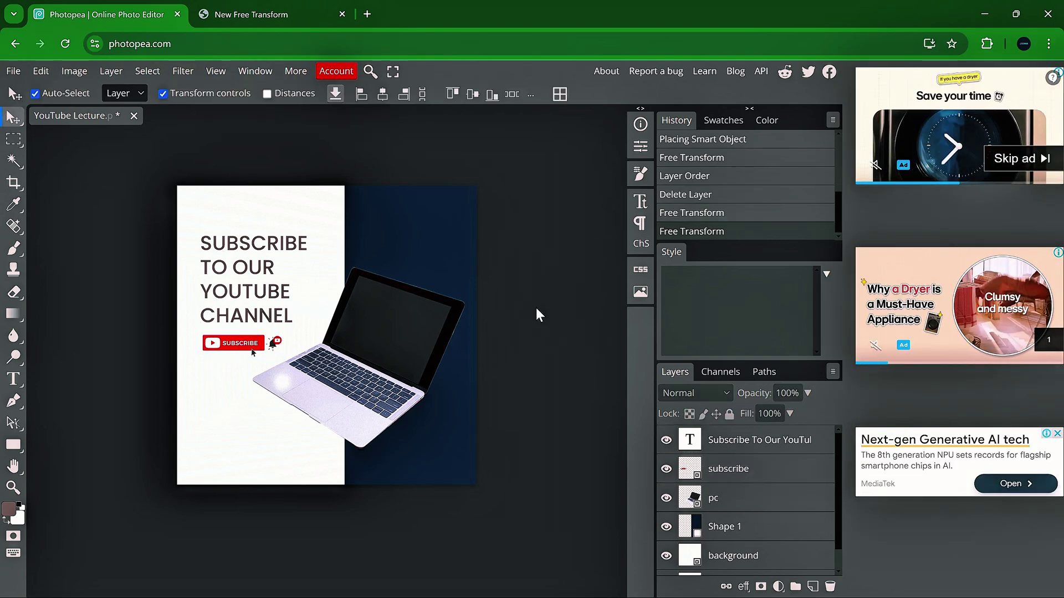
{"action": "left_click", "coordinate": [344, 382]}
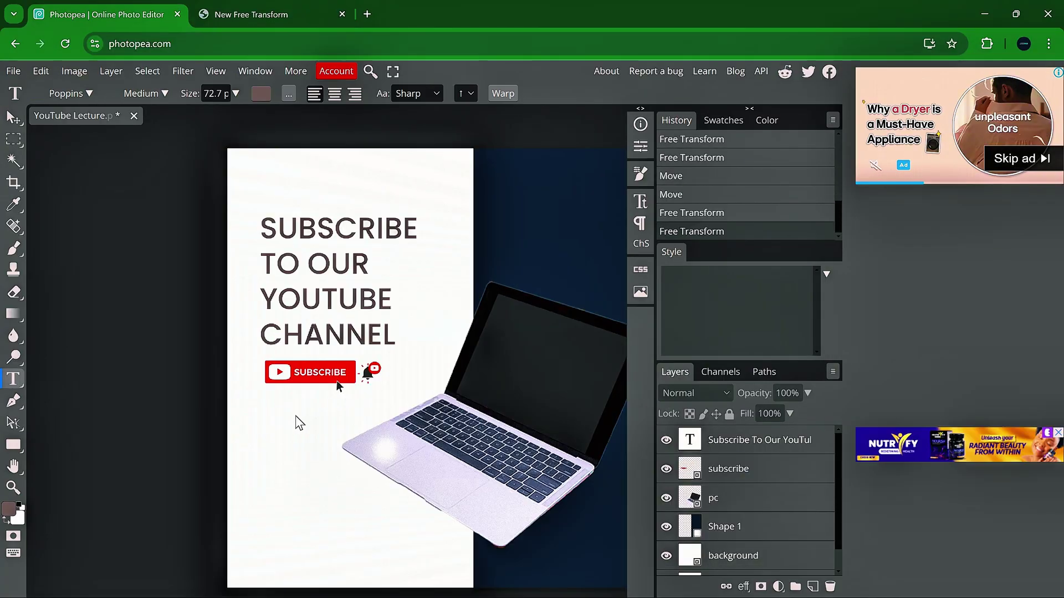
- Add the text "Creative Moments Hub" below the subscribe button and scale it down to roughly the button's width
{"action": "left_click", "coordinate": [274, 414]}
{"action": "type", "text": "Creative Moments Hub"}
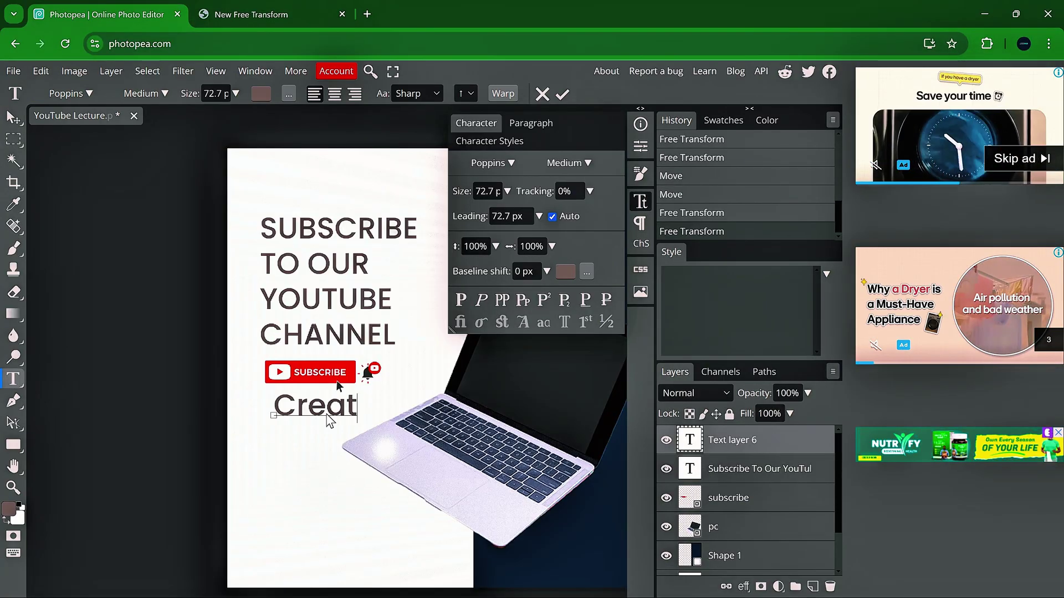
{"action": "key", "text": "ctrl+Return"}
{"action": "key", "text": "ctrl+t"}
{"action": "left_click_drag", "start_coordinate": [547, 411], "coordinate": [376, 406]}
- Draw a black rectangle directly beneath the Creative Moments Hub text and shift the laptop image slightly to the right
{"action": "scroll", "coordinate": [376, 406], "scroll_direction": "down", "scroll_amount": 1}
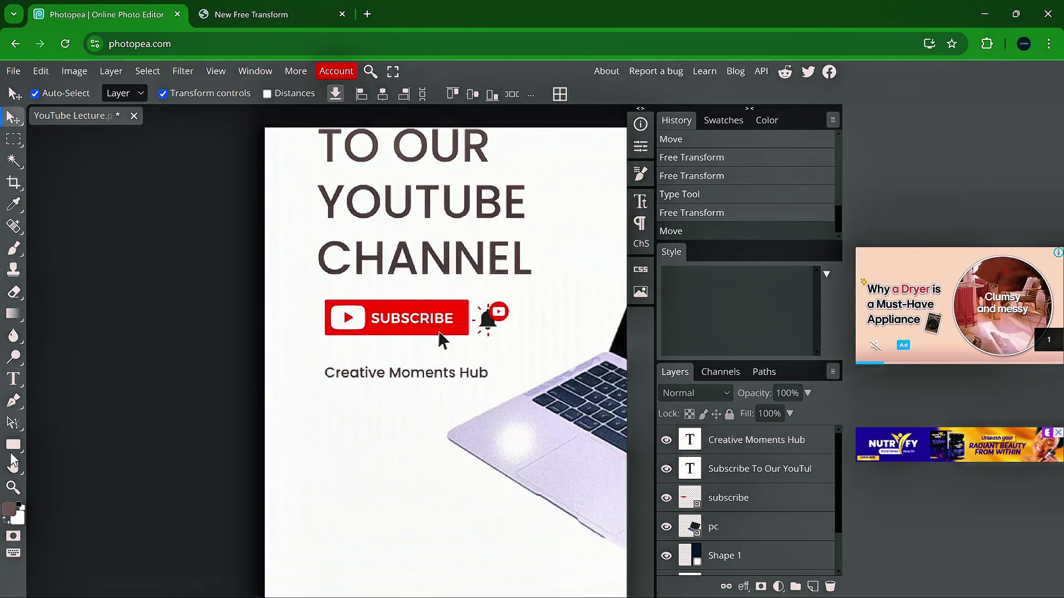
{"action": "key", "text": "u"}
{"action": "left_click_drag", "start_coordinate": [506, 416], "coordinate": [491, 412]}
{"action": "key", "text": "ctrl+minus"}
{"action": "key", "text": "v"}
{"action": "left_click_drag", "start_coordinate": [529, 461], "coordinate": [543, 465]}
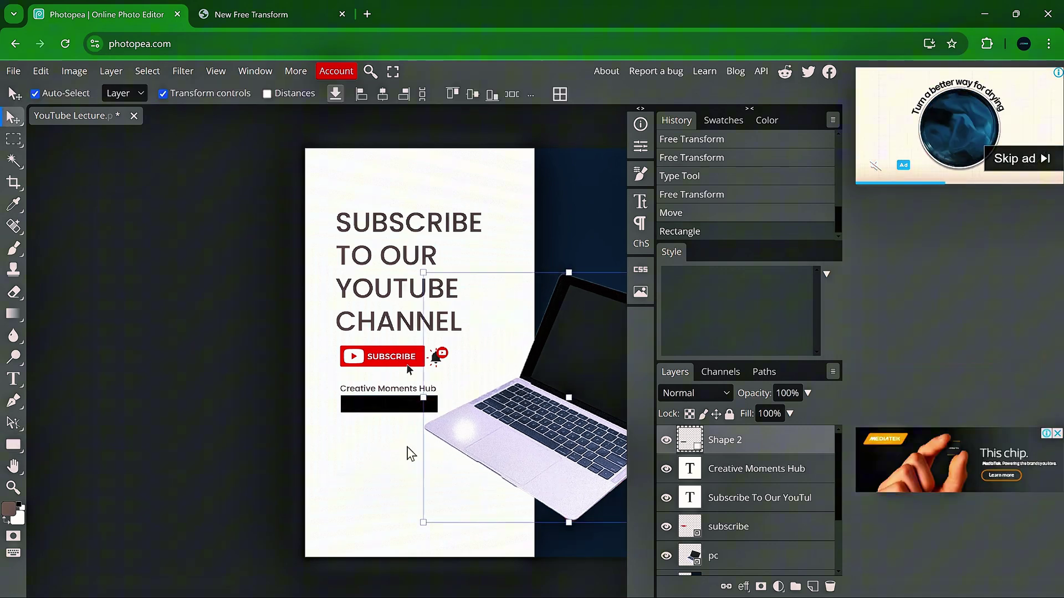
- Widen the black rectangle under the channel name to 105.47% of its width
{"action": "left_click", "coordinate": [385, 402]}
{"action": "scroll", "coordinate": [398, 435], "scroll_direction": "up", "scroll_amount": 3}
{"action": "left_click_drag", "start_coordinate": [466, 382], "coordinate": [475, 381]}
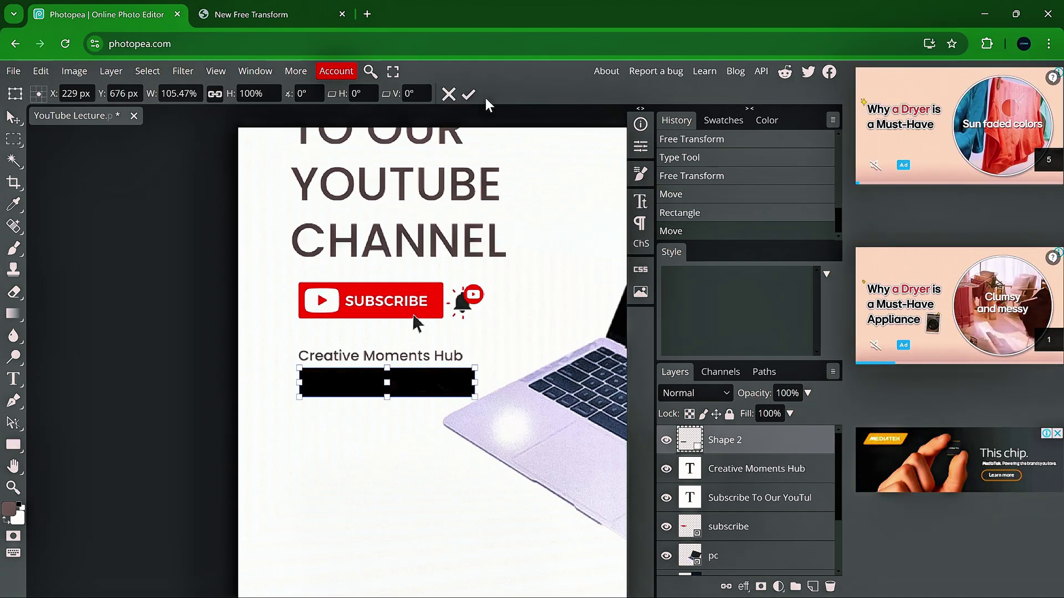
{"action": "left_click", "coordinate": [469, 95]}
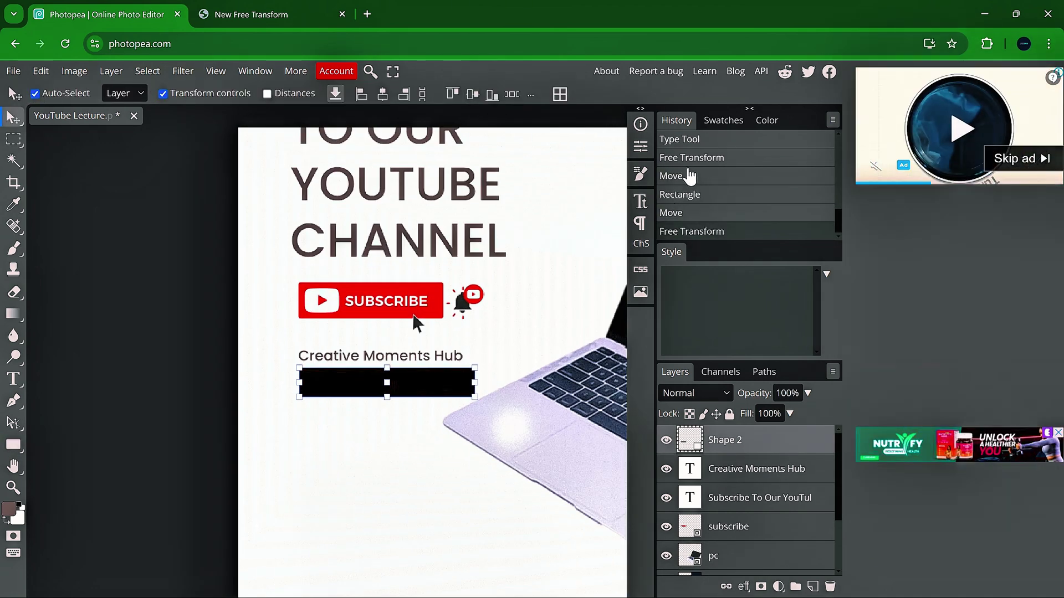
- Round the corners of the black rectangle beneath the Creative Moments Hub text
{"action": "scroll", "coordinate": [478, 392], "scroll_direction": "up", "scroll_amount": 1}
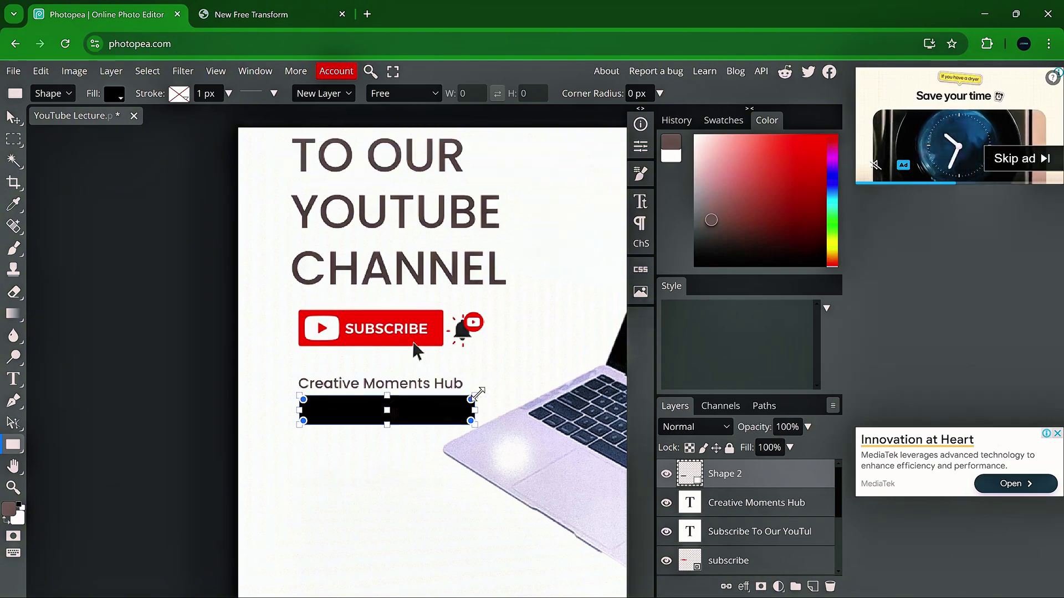
{"action": "scroll", "coordinate": [479, 419], "scroll_direction": "up", "scroll_amount": 2}
{"action": "left_click_drag", "start_coordinate": [463, 370], "coordinate": [459, 377]}
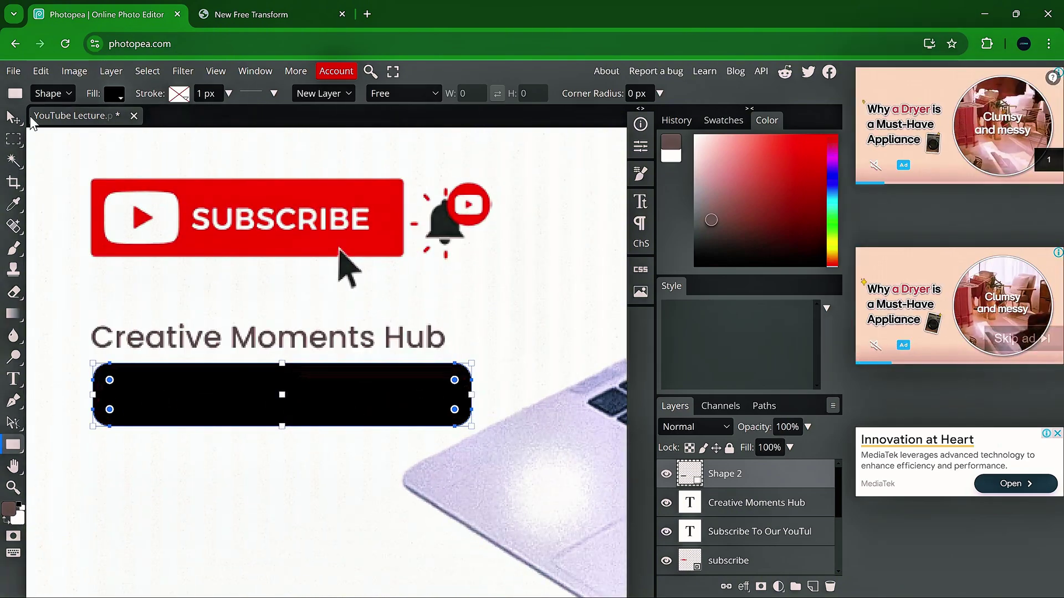
{"action": "key", "text": "v"}
- Change the fill of the rounded bar, Shape 2, to the saved dark navy swatch
{"action": "scroll", "coordinate": [356, 278], "scroll_direction": "down", "scroll_amount": 4}
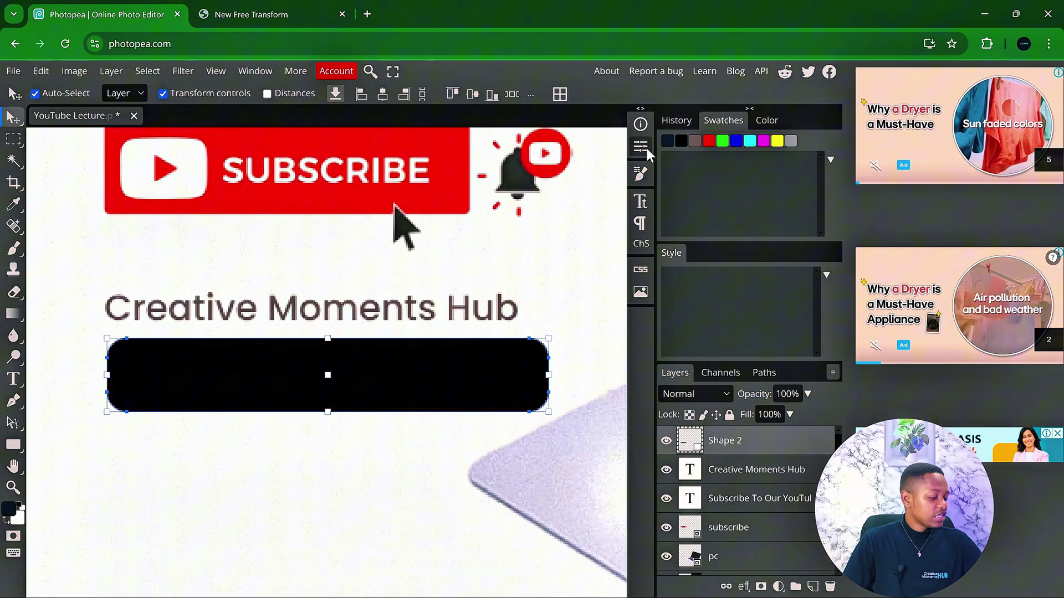
{"action": "left_click", "coordinate": [641, 148]}
{"action": "left_click", "coordinate": [437, 268]}
{"action": "left_click", "coordinate": [301, 404]}
{"action": "left_click", "coordinate": [403, 205]}
{"action": "left_click", "coordinate": [641, 147]}
{"action": "scroll", "coordinate": [506, 331], "scroll_direction": "down", "scroll_amount": 5}
{"action": "key", "text": "t"}
{"action": "left_click", "coordinate": [351, 344]}
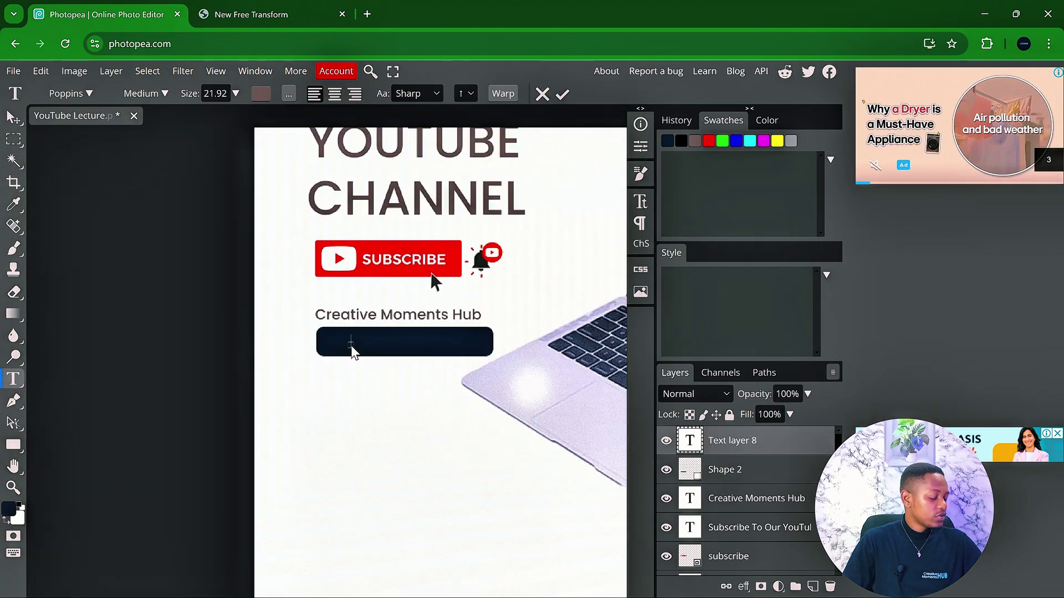
{"action": "left_click", "coordinate": [563, 95]}
{"action": "key", "text": "v"}
{"action": "left_click_drag", "start_coordinate": [507, 344], "coordinate": [475, 342]}
{"action": "left_click", "coordinate": [641, 201]}
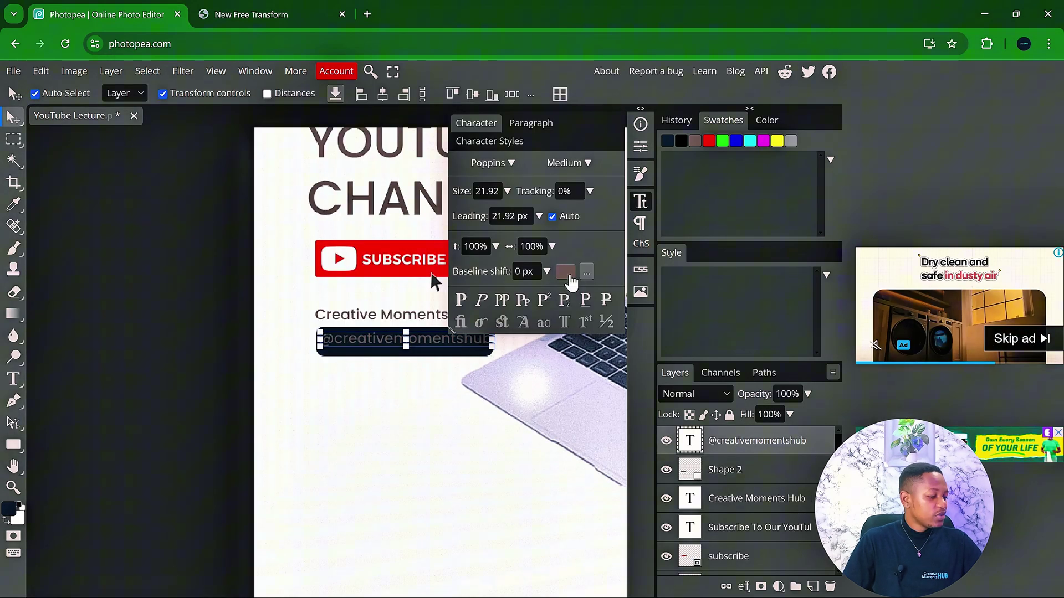
{"action": "left_click", "coordinate": [566, 272]}
{"action": "left_click", "coordinate": [92, 184]}
{"action": "left_click", "coordinate": [402, 204]}
{"action": "left_click", "coordinate": [641, 202]}
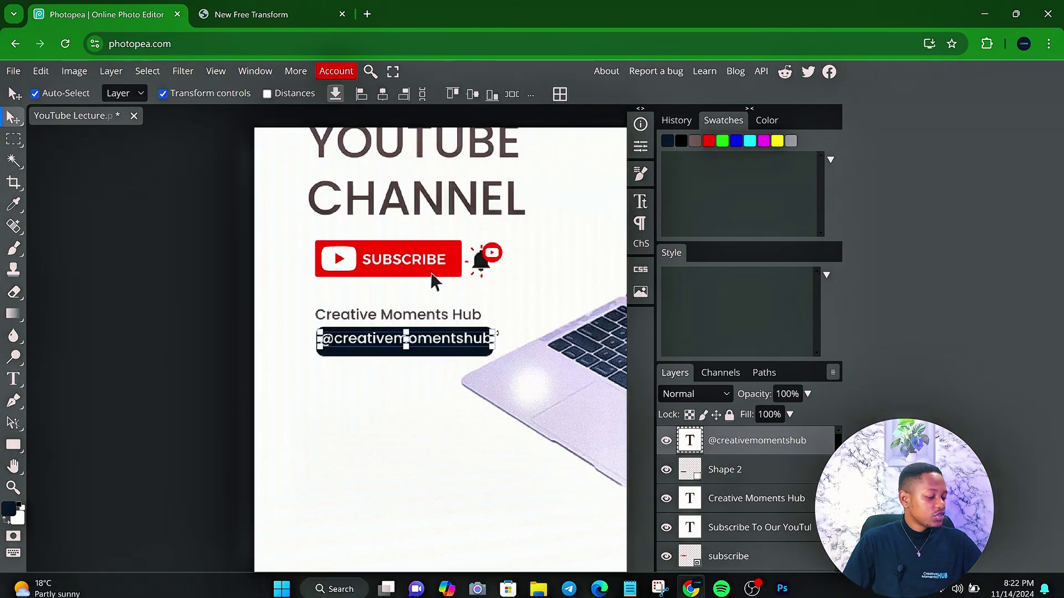
{"action": "scroll", "coordinate": [434, 280], "scroll_direction": "up", "scroll_amount": 3}
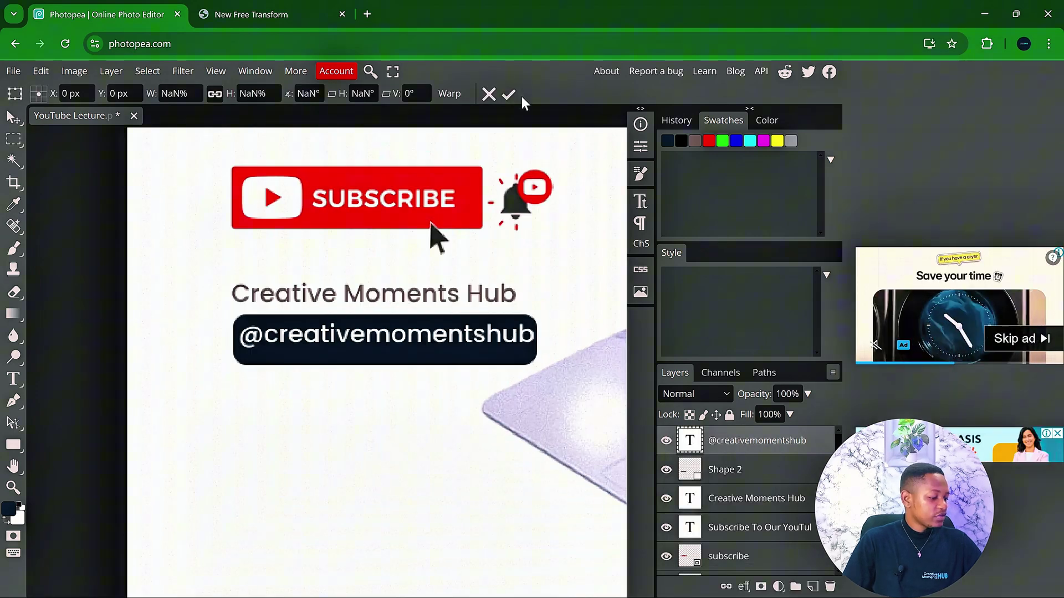
{"action": "left_click", "coordinate": [509, 94]}
{"action": "left_click", "coordinate": [641, 202]}
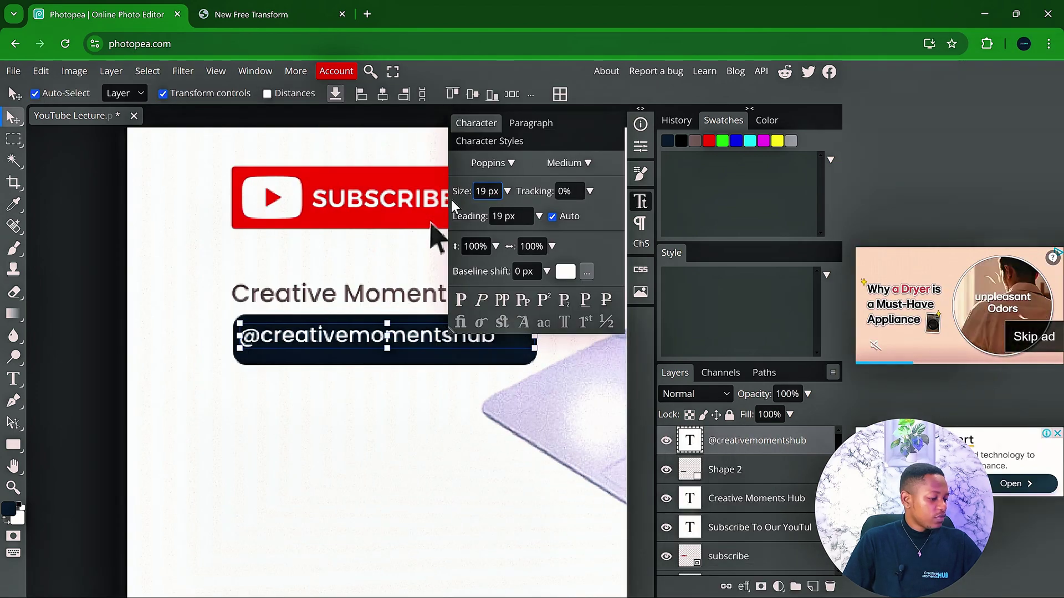
- Open the videos page of the Creative Moments Hub YouTube channel in a new browser tab
{"action": "scroll", "coordinate": [430, 235], "scroll_direction": "down", "scroll_amount": 5}
{"action": "scroll", "coordinate": [352, 332], "scroll_direction": "up", "scroll_amount": 2}
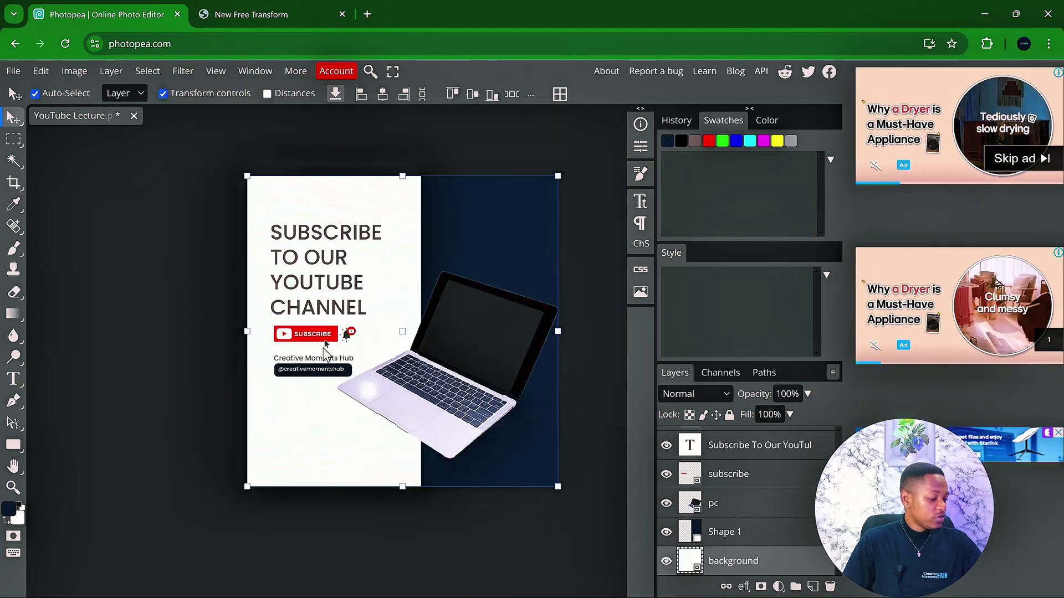
{"action": "scroll", "coordinate": [361, 477], "scroll_direction": "down", "scroll_amount": 2}
{"action": "left_click", "coordinate": [367, 14]}
{"action": "left_click", "coordinate": [684, 340]}
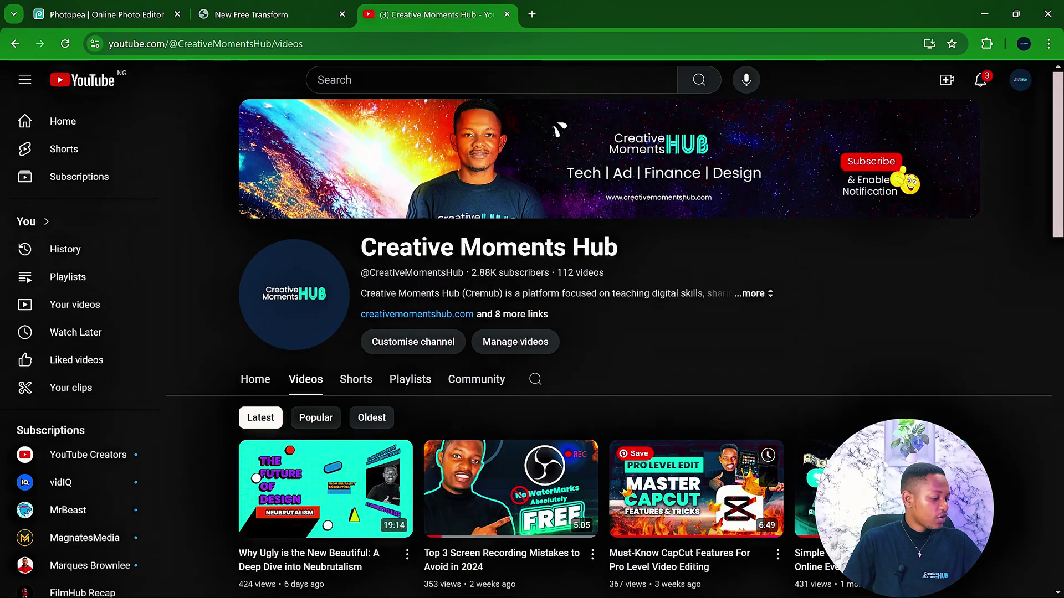
- Capture the channel page's main area with the Snipping Tool, then paste the screenshot into the YouTube Lecture project in Photopea
{"action": "left_click", "coordinate": [659, 581]}
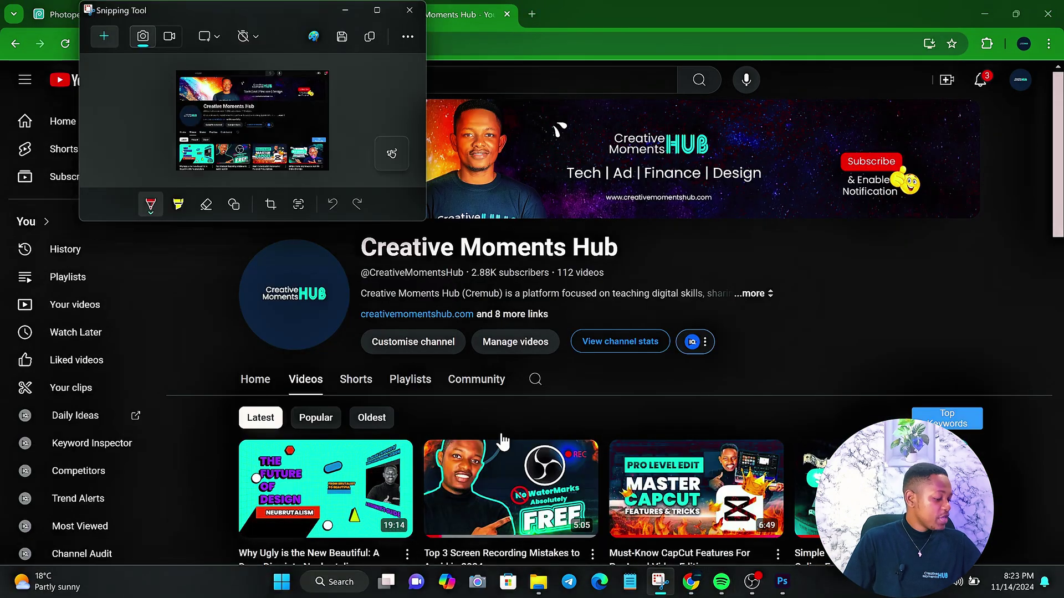
{"action": "left_click", "coordinate": [104, 36]}
{"action": "key", "text": "Print"}
{"action": "left_click_drag", "start_coordinate": [234, 63], "coordinate": [1001, 576]}
{"action": "left_click", "coordinate": [361, 39]}
{"action": "left_click", "coordinate": [56, 14]}
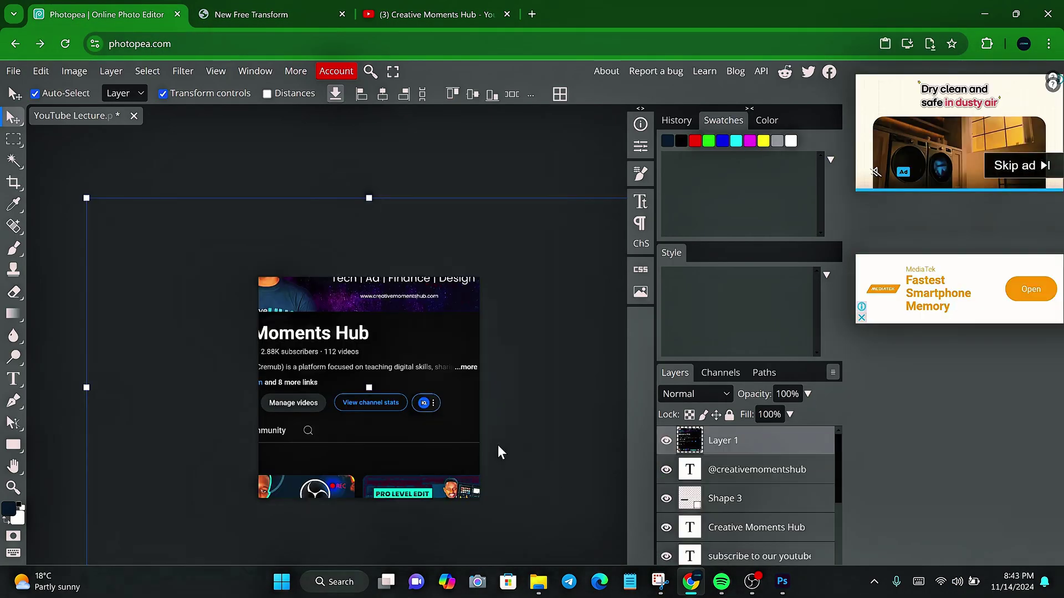
- Scale the pasted channel screenshot down proportionally and place it over the laptop
{"action": "key", "text": "ctrl+minus"}
{"action": "key", "text": "ctrl+minus"}
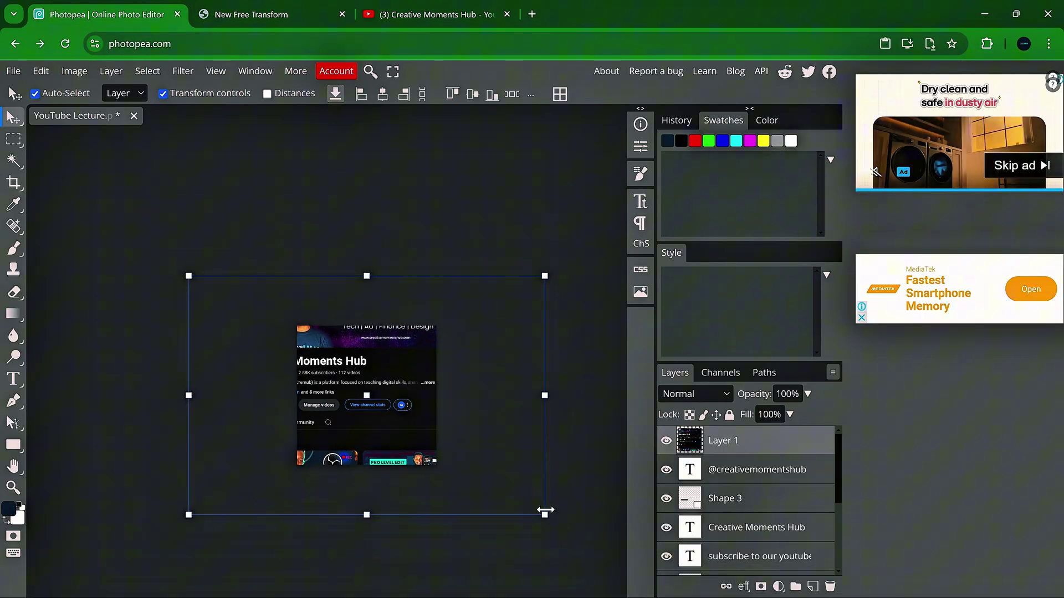
{"action": "left_click_drag", "start_coordinate": [543, 513], "coordinate": [374, 400]}
{"action": "left_click_drag", "start_coordinate": [331, 360], "coordinate": [372, 399]}
{"action": "left_click_drag", "start_coordinate": [231, 314], "coordinate": [346, 387]}
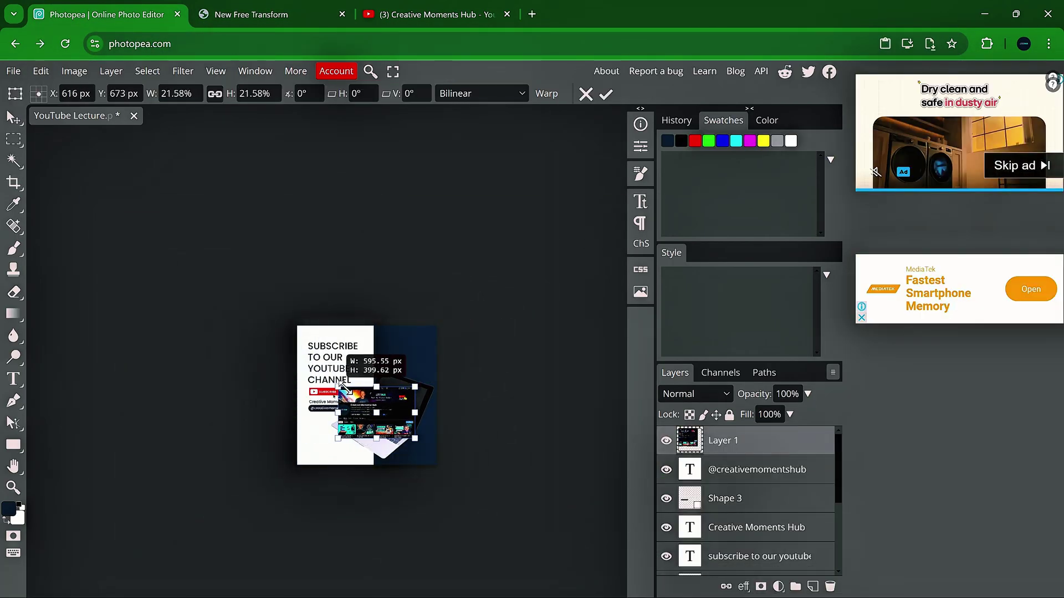
{"action": "left_click", "coordinate": [602, 95]}
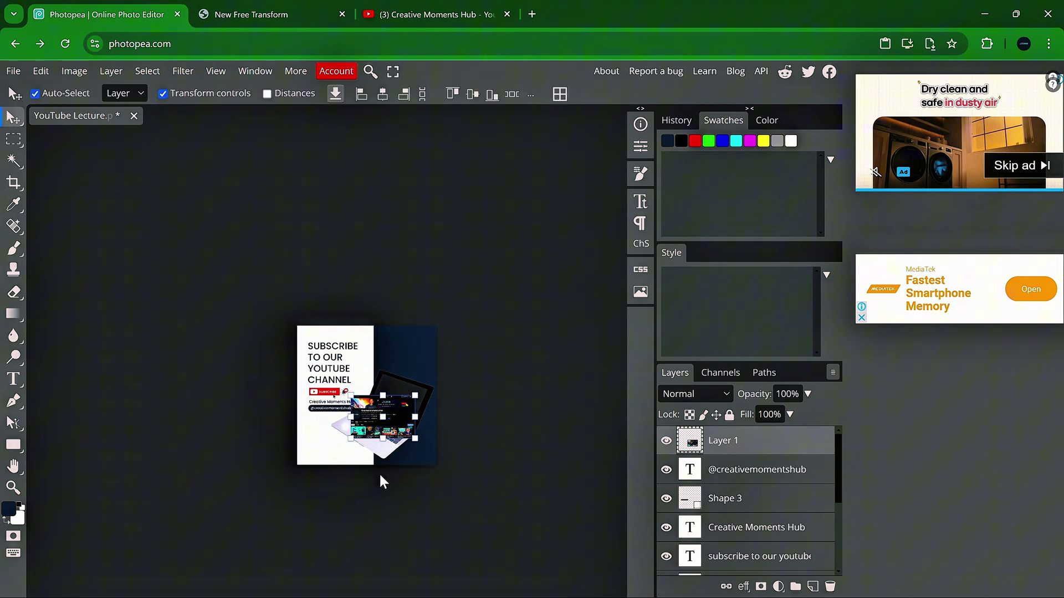
- Save the YouTube Lecture project and check the photopea folder on the desktop for the PSD file
{"action": "scroll", "coordinate": [378, 470], "scroll_direction": "up", "scroll_amount": 4}
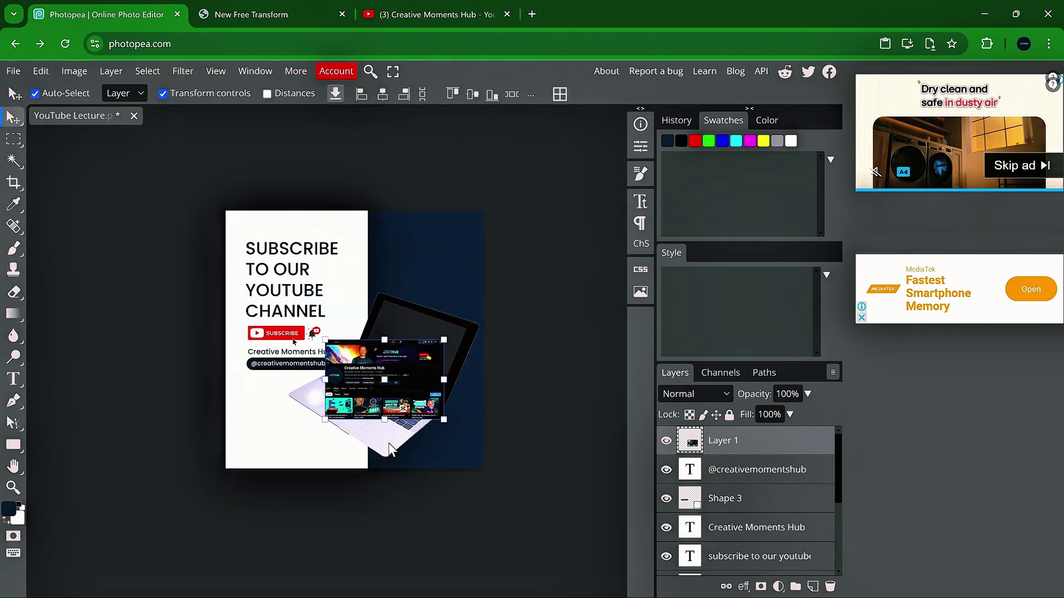
{"action": "scroll", "coordinate": [359, 318], "scroll_direction": "up", "scroll_amount": 1}
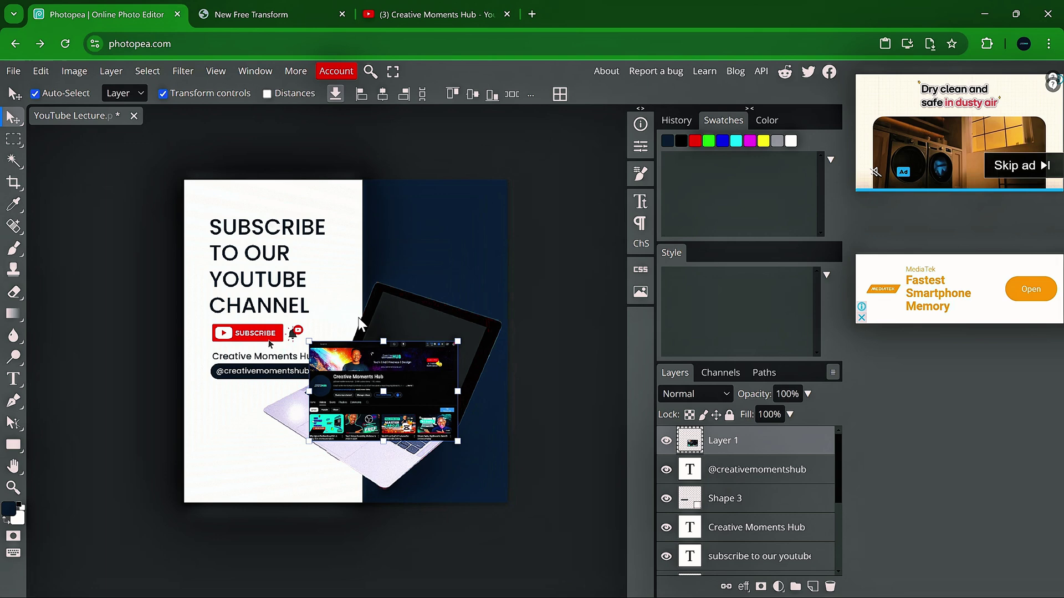
{"action": "left_click", "coordinate": [41, 72]}
{"action": "mouse_move", "coordinate": [10, 71]}
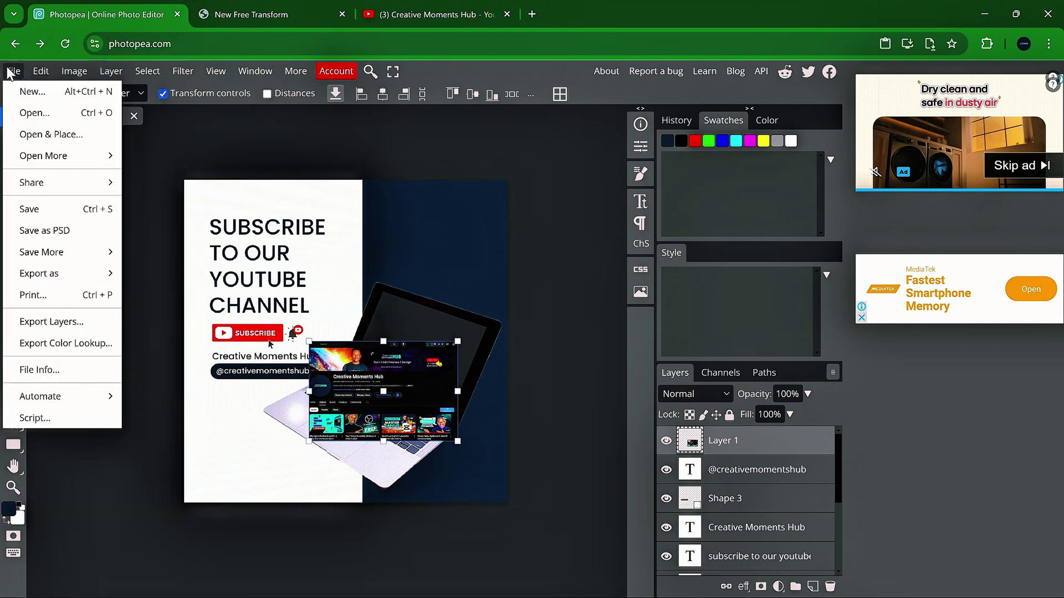
{"action": "left_click", "coordinate": [41, 215]}
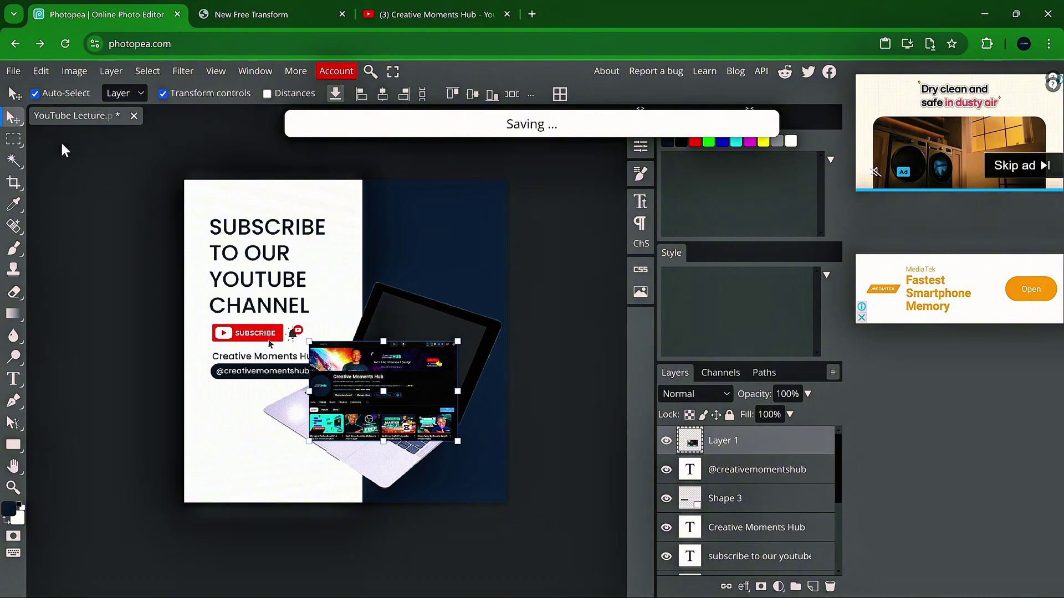
{"action": "left_click", "coordinate": [538, 587]}
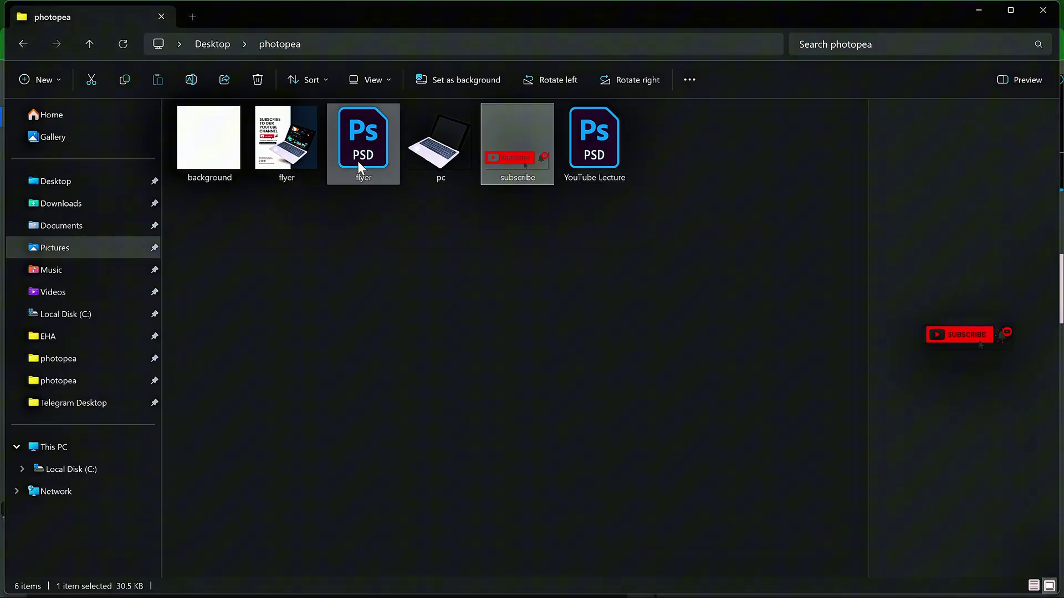
{"action": "left_click", "coordinate": [681, 585]}
{"action": "scroll", "coordinate": [378, 413], "scroll_direction": "up", "scroll_amount": 1}
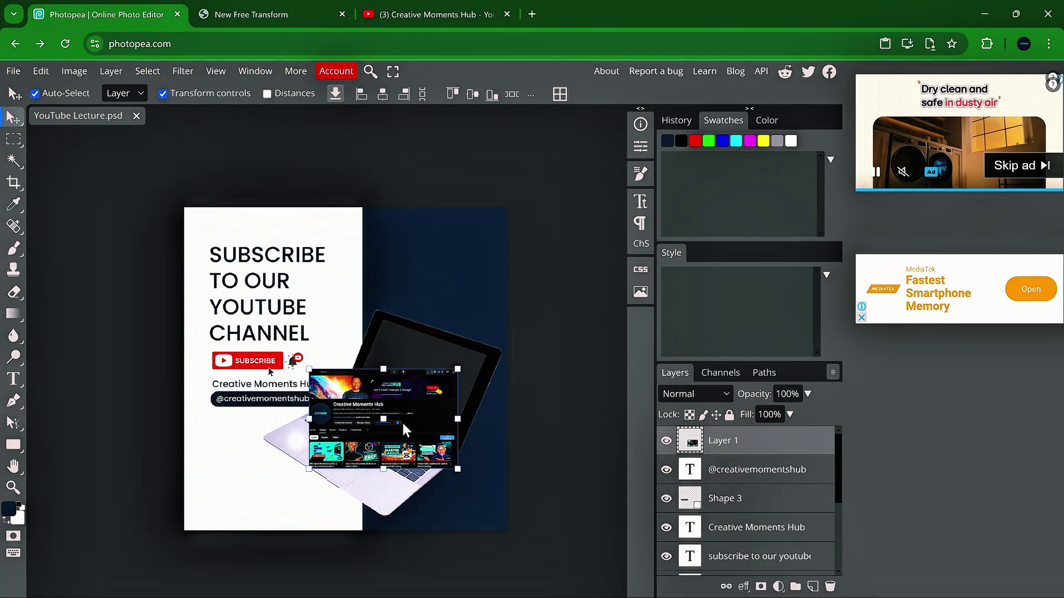
- Raise the channel screenshot slightly and distort it so its corners fit the laptop's tilted screen
{"action": "left_click_drag", "start_coordinate": [403, 425], "coordinate": [402, 397]}
{"action": "left_click", "coordinate": [42, 72]}
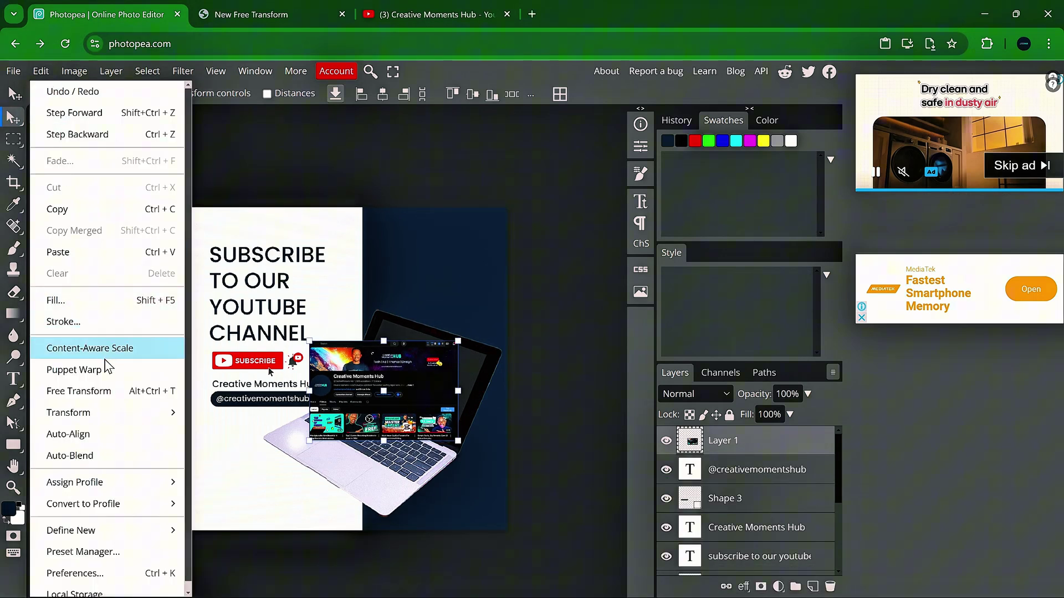
{"action": "mouse_move", "coordinate": [122, 421]}
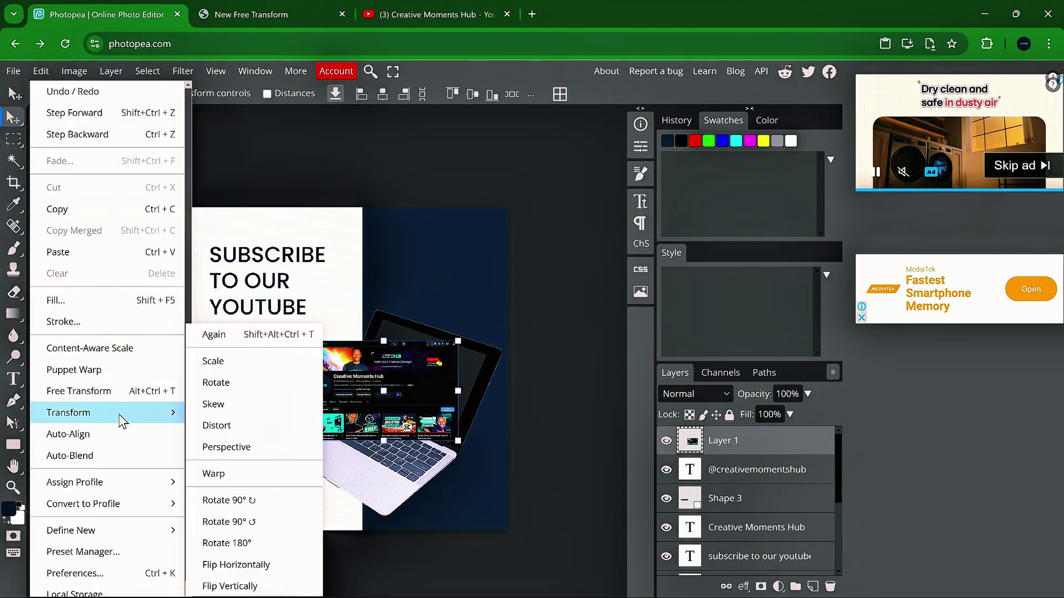
{"action": "left_click", "coordinate": [217, 426]}
{"action": "scroll", "coordinate": [460, 369], "scroll_direction": "up", "scroll_amount": 2}
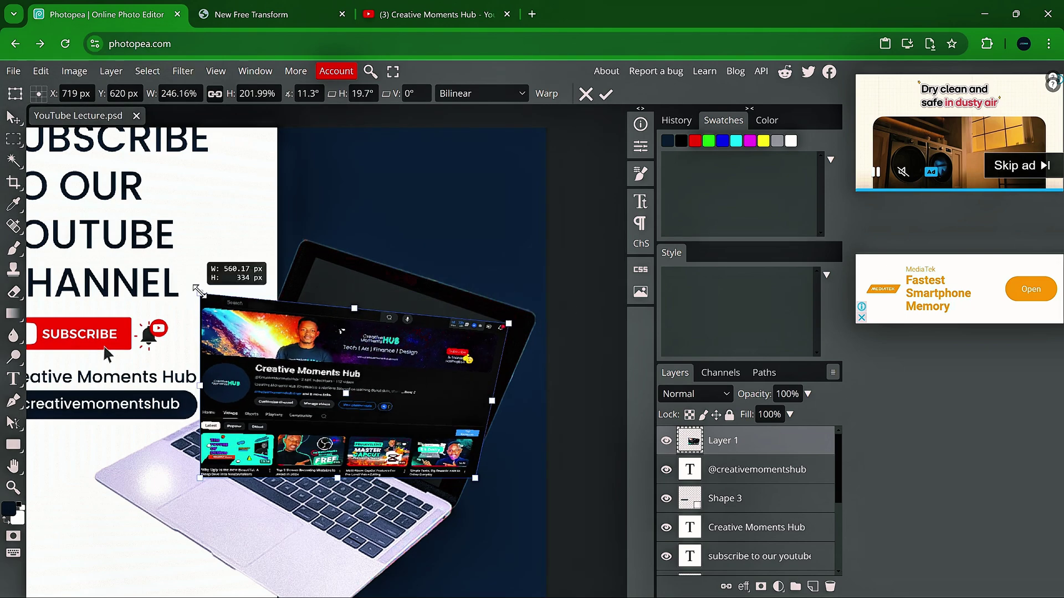
{"action": "left_click_drag", "start_coordinate": [208, 280], "coordinate": [269, 393]}
{"action": "left_click_drag", "start_coordinate": [200, 478], "coordinate": [255, 399]}
{"action": "left_click_drag", "start_coordinate": [475, 478], "coordinate": [440, 488]}
{"action": "left_click", "coordinate": [606, 94]}
{"action": "scroll", "coordinate": [460, 434], "scroll_direction": "down", "scroll_amount": 3}
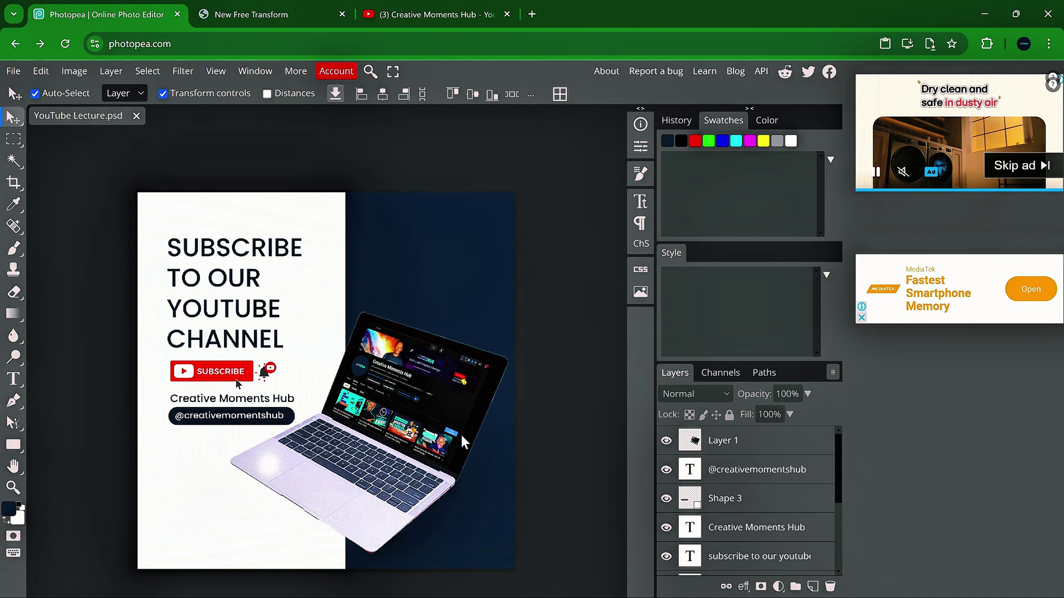
{"action": "scroll", "coordinate": [502, 481], "scroll_direction": "up", "scroll_amount": 2}
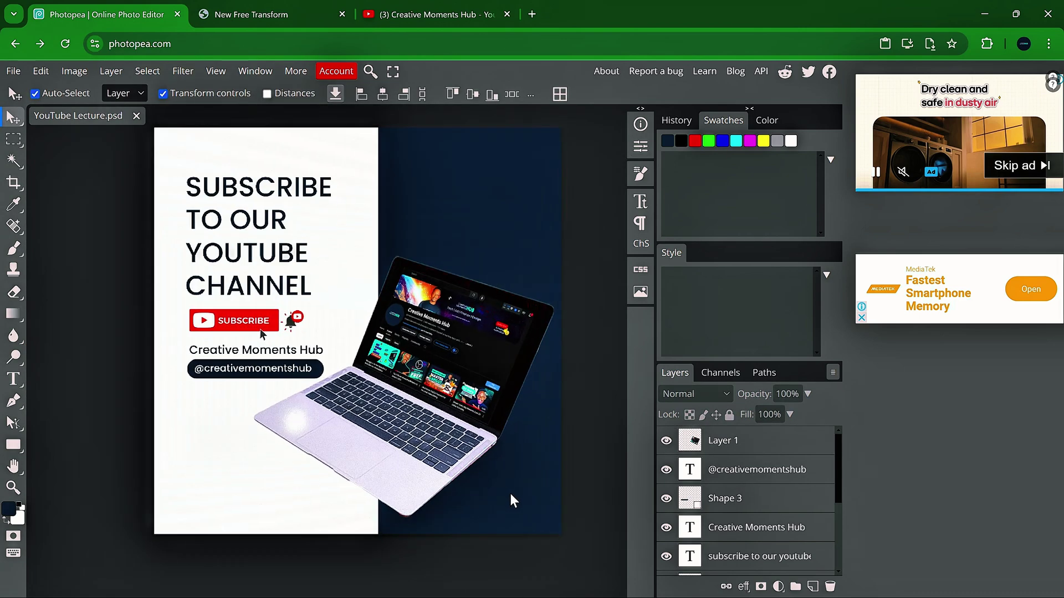
- Add a new layer beneath the pc layer and draw a black-filled Pen shape under the laptop's front corner
{"action": "scroll", "coordinate": [728, 498], "scroll_direction": "down", "scroll_amount": 4}
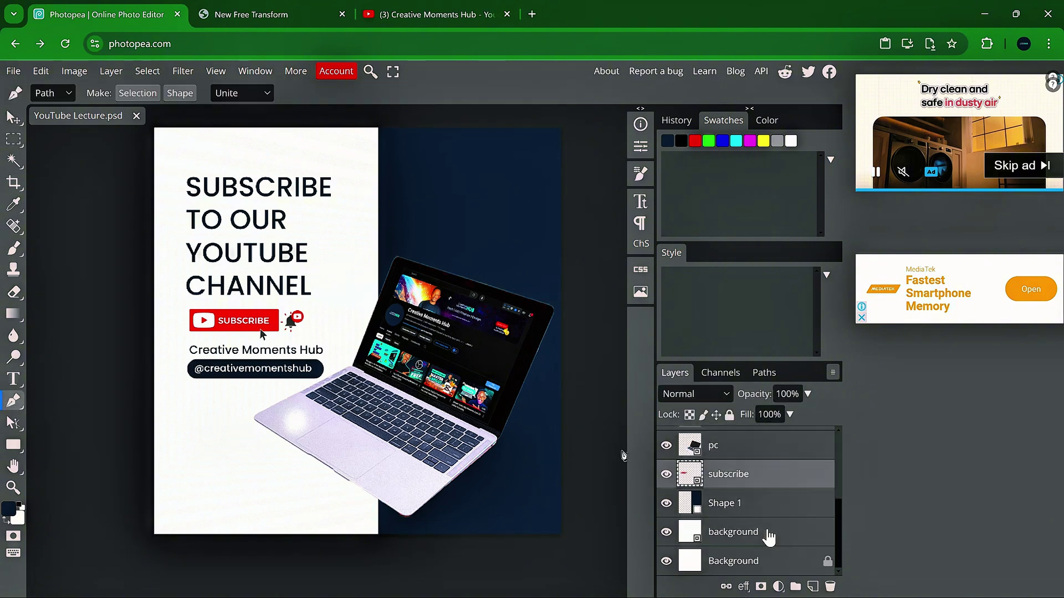
{"action": "left_click", "coordinate": [795, 586]}
{"action": "key", "text": "ctrl+z"}
{"action": "left_click", "coordinate": [812, 587]}
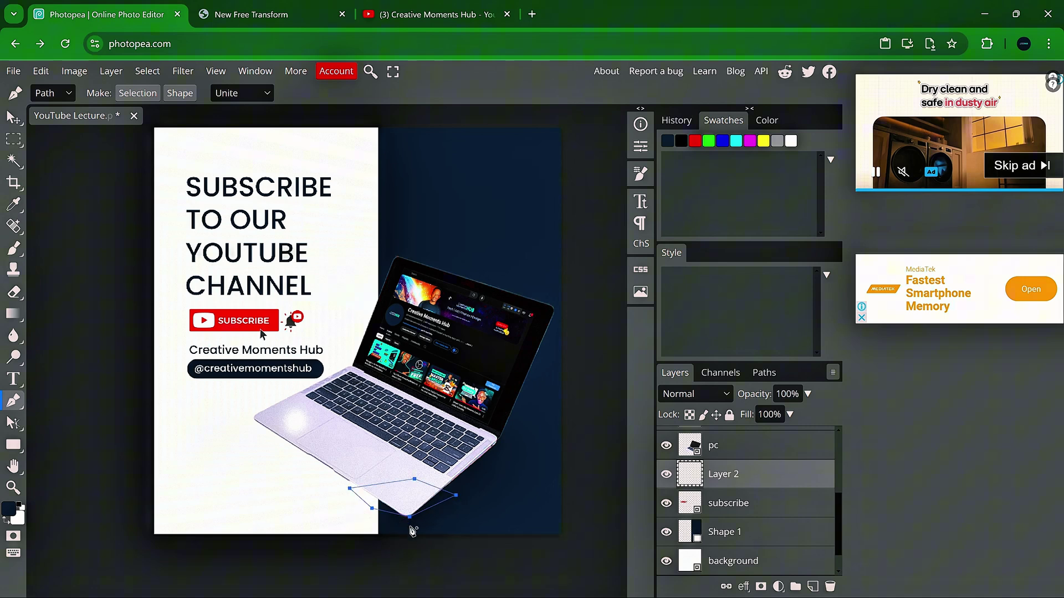
{"action": "left_click", "coordinate": [178, 96]}
{"action": "left_click_drag", "start_coordinate": [178, 351], "coordinate": [113, 370]}
{"action": "key", "text": "Return"}
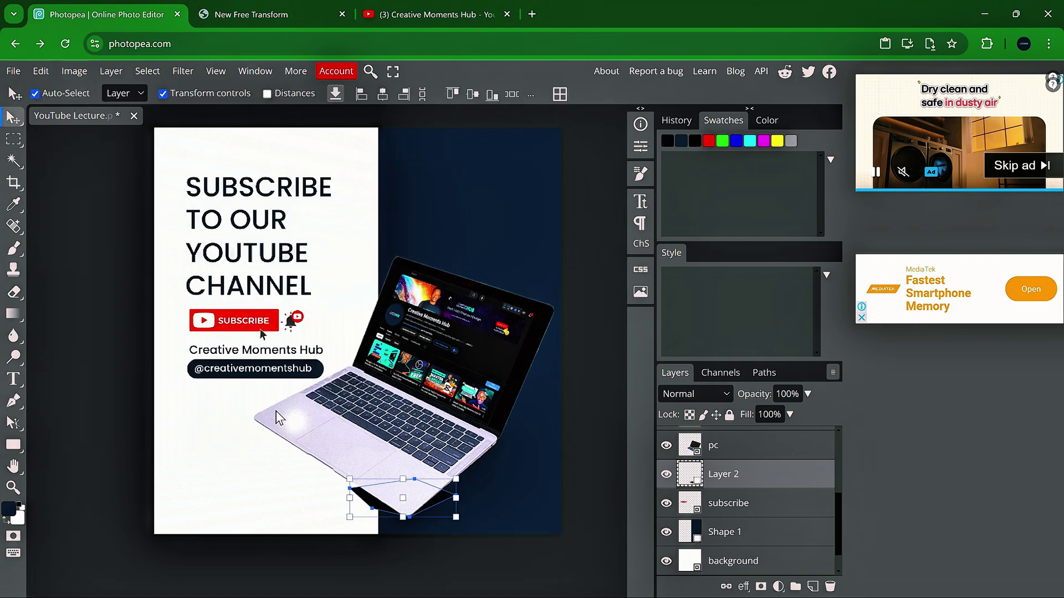
- Enlarge the black shadow shape slightly and rasterize its layer, Layer 2
{"action": "mouse_move", "coordinate": [353, 487]}
{"action": "left_mouse_down"}
{"action": "mouse_move", "coordinate": [341, 486]}
{"action": "mouse_move", "coordinate": [368, 499]}
{"action": "left_mouse_up"}
{"action": "key", "text": "Return"}
{"action": "left_click", "coordinate": [183, 70]}
{"action": "mouse_move", "coordinate": [209, 252]}
{"action": "left_click", "coordinate": [333, 338]}
{"action": "right_click", "coordinate": [738, 481]}
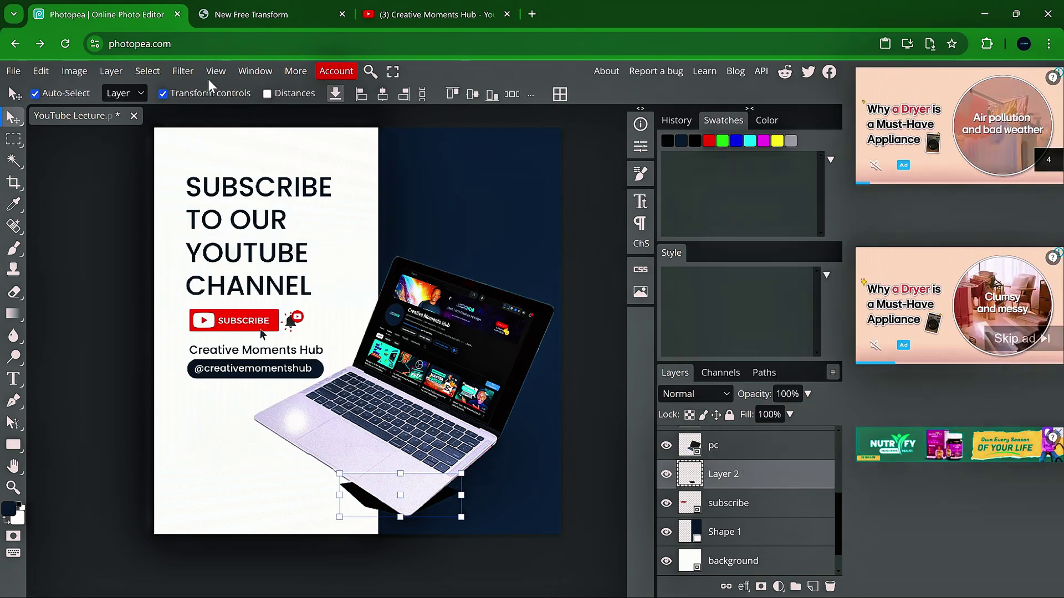
- Apply a Gaussian Blur with a 25 px radius to the shadow on Layer 2
{"action": "left_click", "coordinate": [183, 71]}
{"action": "mouse_move", "coordinate": [211, 252]}
{"action": "left_click", "coordinate": [333, 338]}
{"action": "left_click_drag", "start_coordinate": [192, 223], "coordinate": [192, 224]}
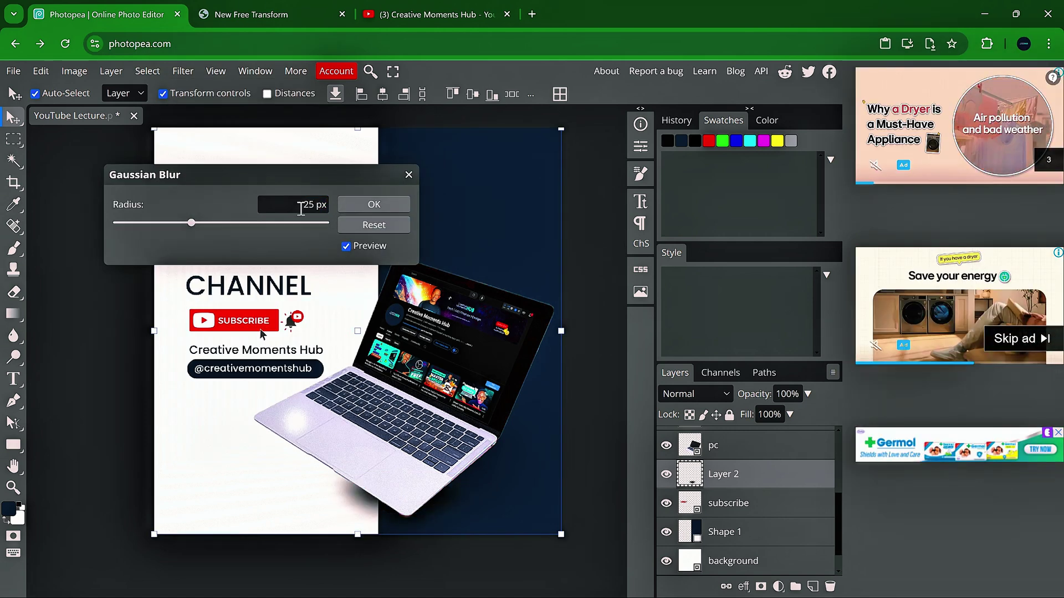
{"action": "left_click", "coordinate": [392, 205]}
{"action": "scroll", "coordinate": [439, 249], "scroll_direction": "down", "scroll_amount": 5}
{"action": "left_click", "coordinate": [440, 249]}
{"action": "left_click", "coordinate": [358, 247]}
{"action": "scroll", "coordinate": [496, 458], "scroll_direction": "down", "scroll_amount": 3}
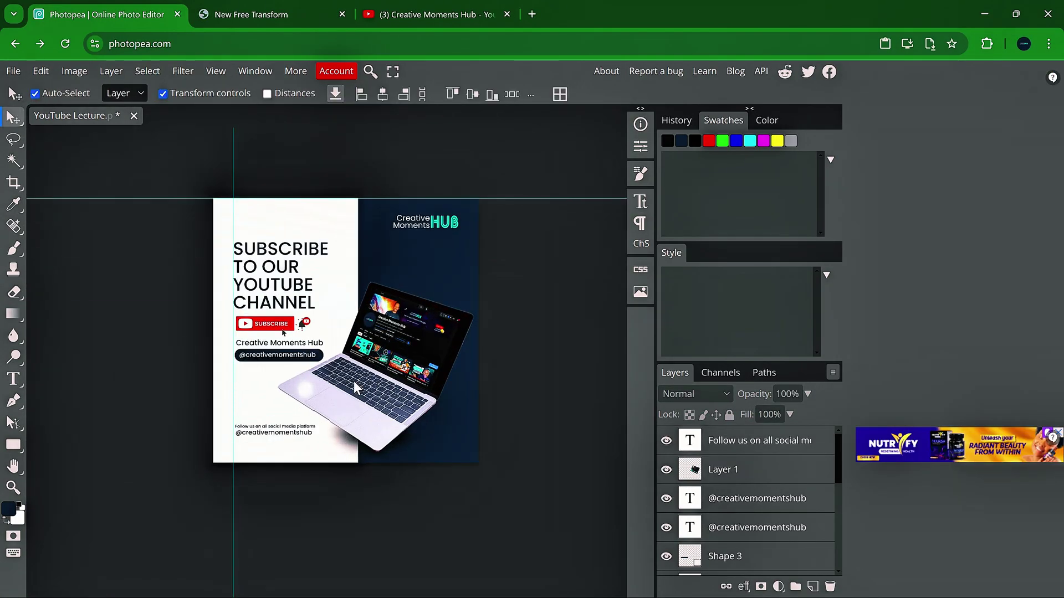
- Export the flyer as a 1080 x 1080 px PNG at 100% quality
{"action": "left_click", "coordinate": [13, 71]}
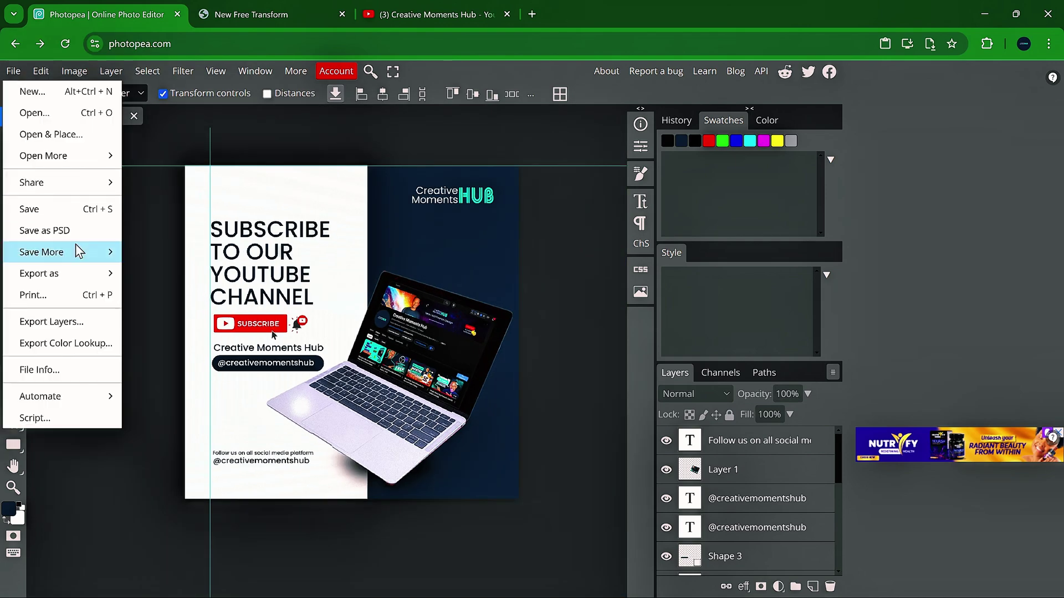
{"action": "mouse_move", "coordinate": [83, 273]}
{"action": "left_click", "coordinate": [142, 273]}
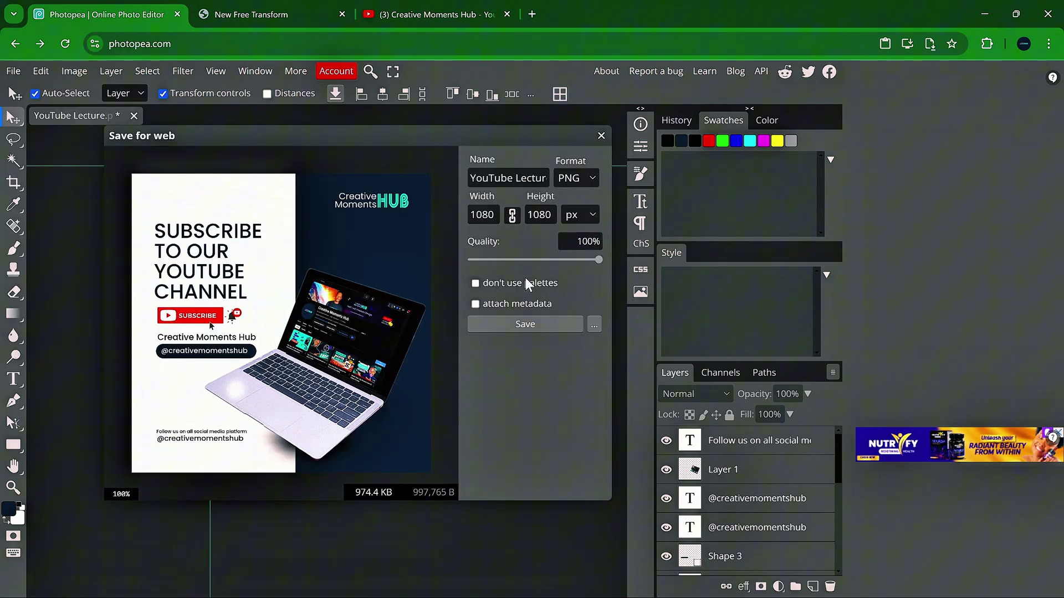
{"action": "left_click", "coordinate": [525, 327]}
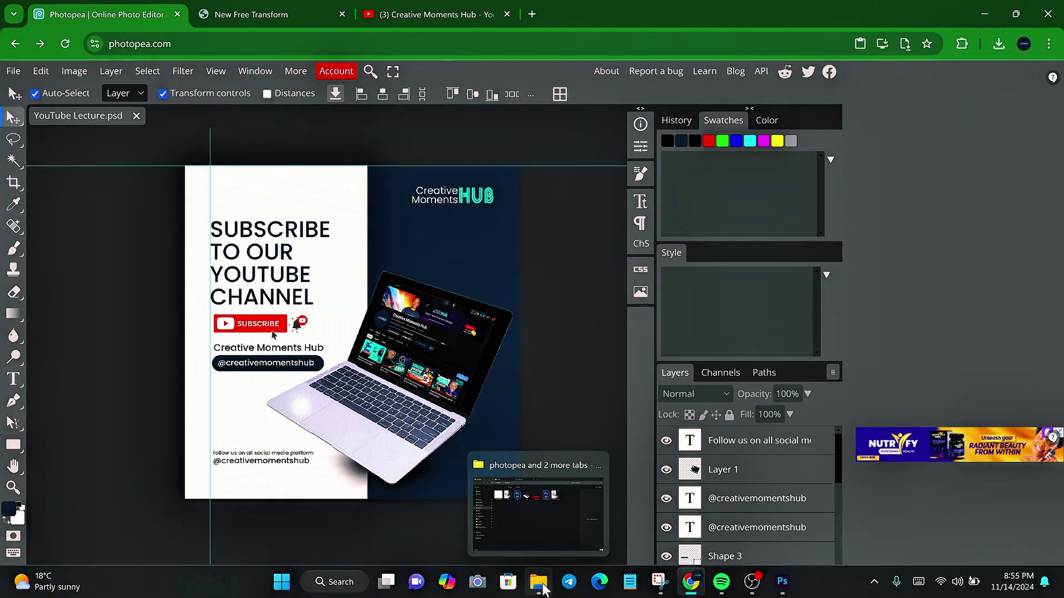
- Switch to File Explorer, close the extra folder tabs and open the exported YouTube Lecture image for viewing
{"action": "left_click", "coordinate": [541, 584]}
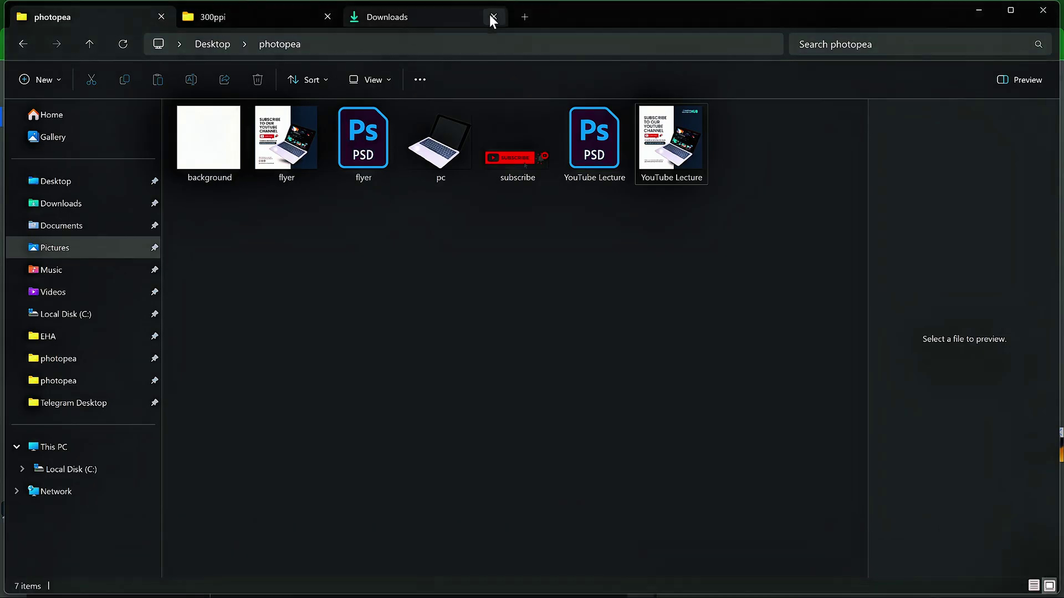
{"action": "left_click", "coordinate": [328, 17]}
{"action": "double_click", "coordinate": [671, 137]}
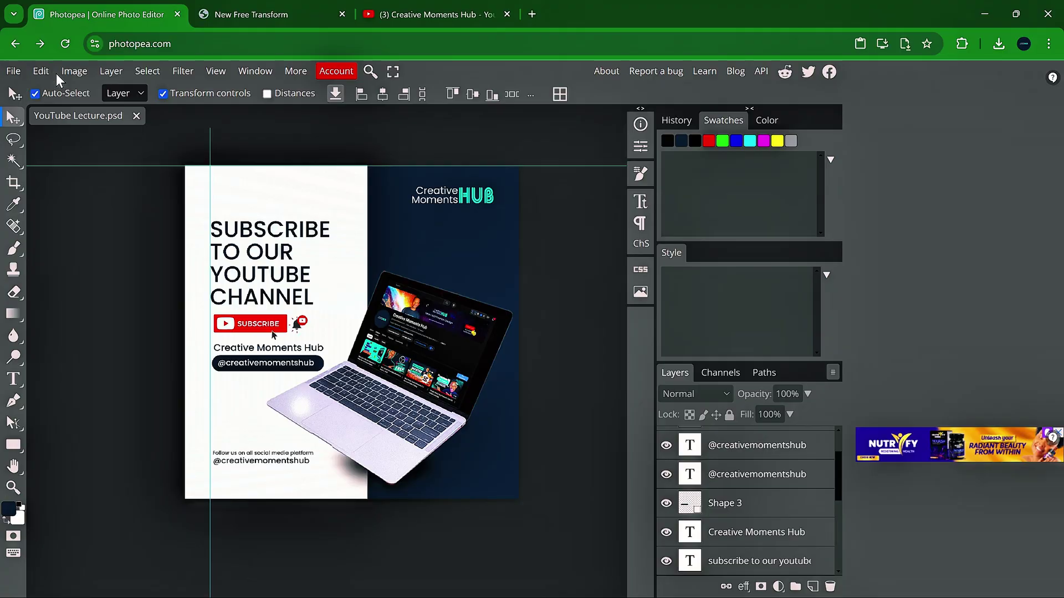
- Open the original flyer.psd from the photopea folder in Photopea
{"action": "left_click", "coordinate": [13, 71]}
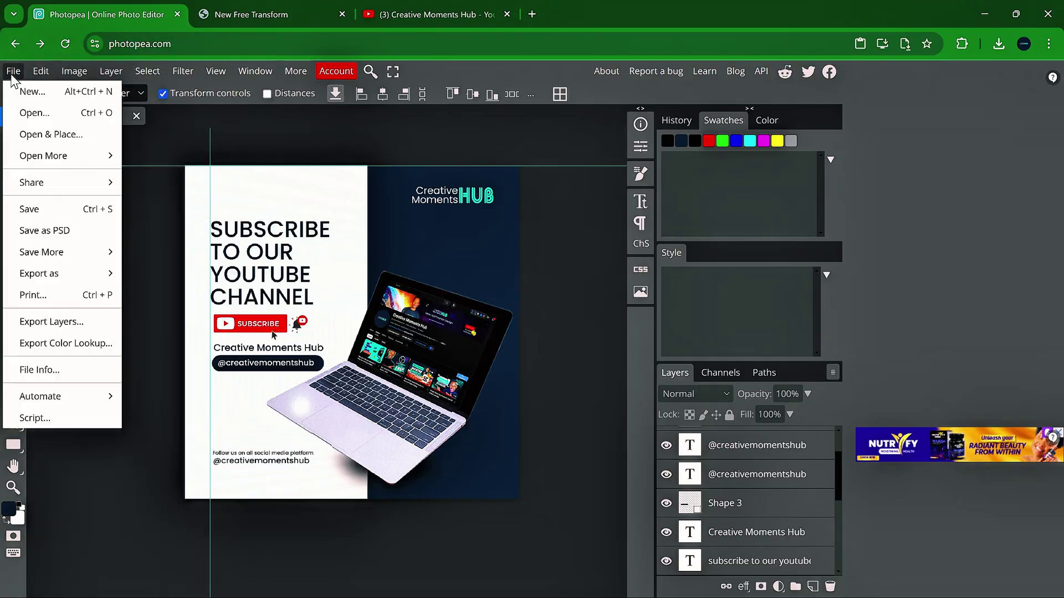
{"action": "left_click", "coordinate": [43, 139]}
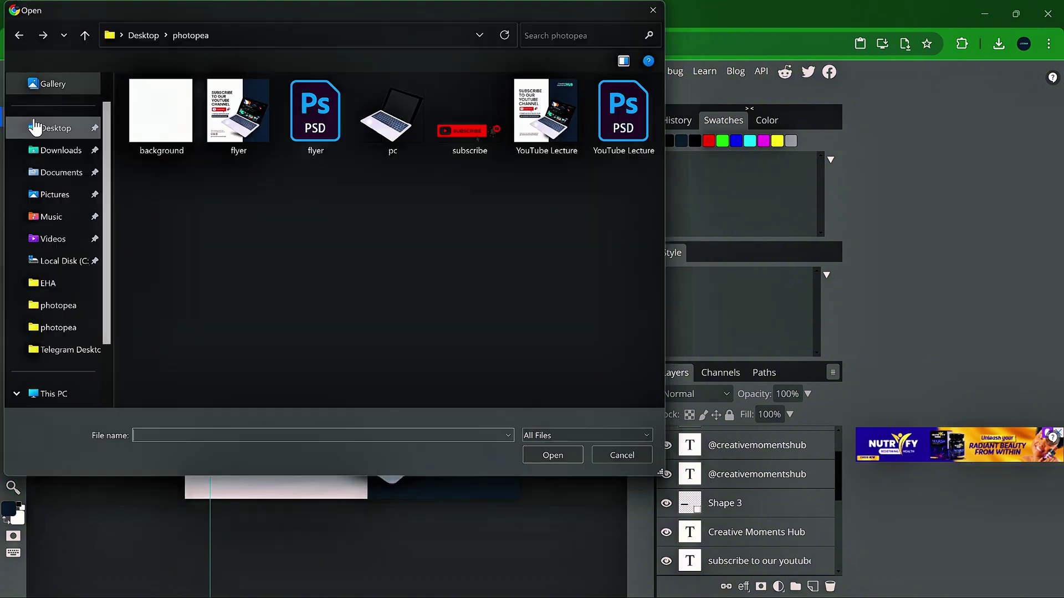
{"action": "left_click", "coordinate": [314, 132]}
{"action": "left_click", "coordinate": [549, 456]}
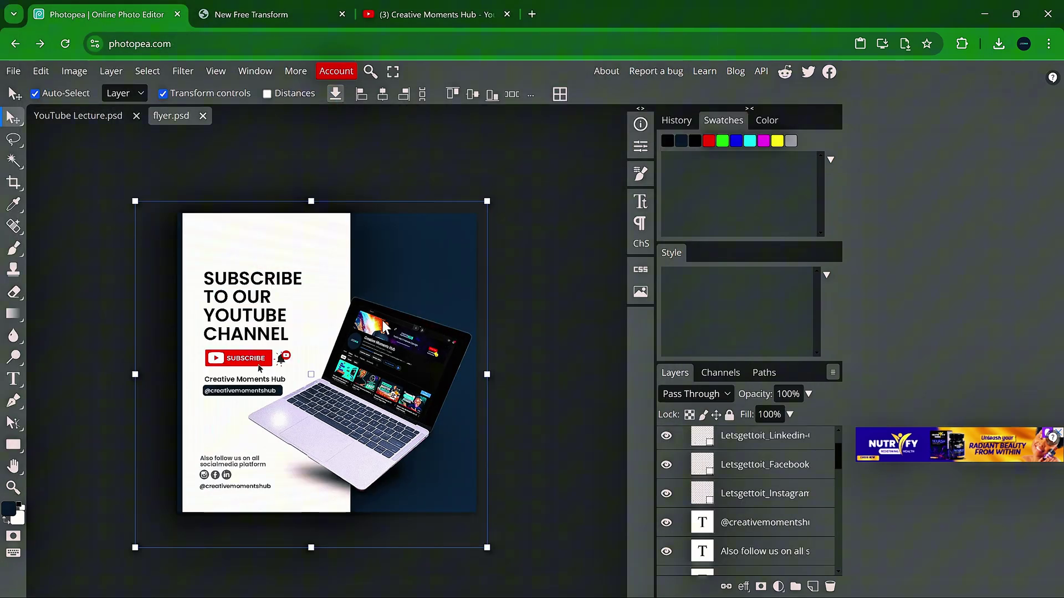
- Compare the laptop shadow and overall layout of flyer.psd with those of YouTube Lecture.psd
{"action": "left_click", "coordinate": [382, 482]}
{"action": "scroll", "coordinate": [767, 471], "scroll_direction": "up", "scroll_amount": 6}
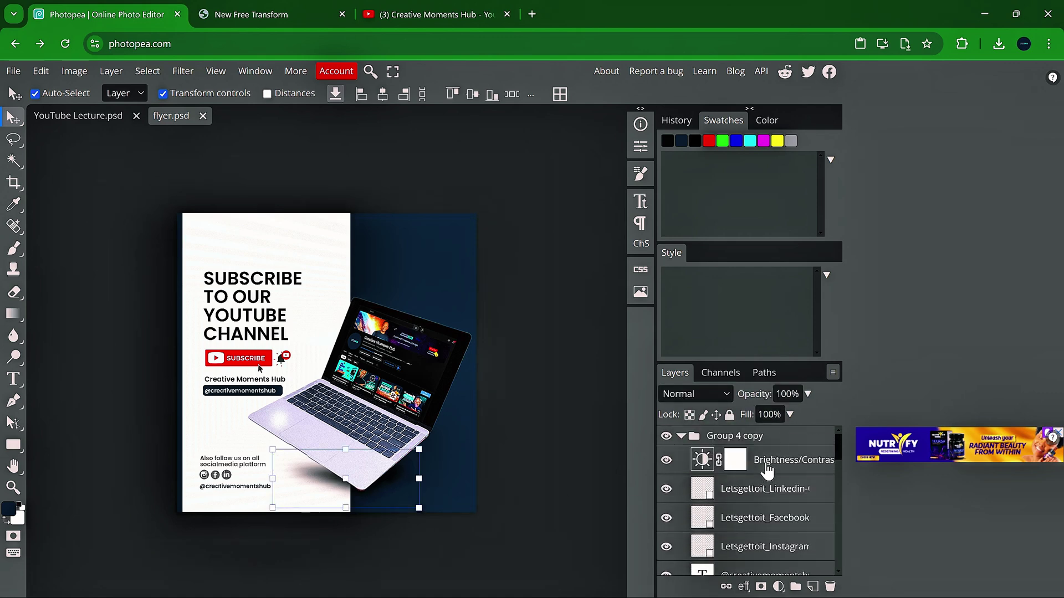
{"action": "scroll", "coordinate": [744, 523], "scroll_direction": "down", "scroll_amount": 3}
{"action": "left_click", "coordinate": [744, 532]}
{"action": "left_click", "coordinate": [78, 115]}
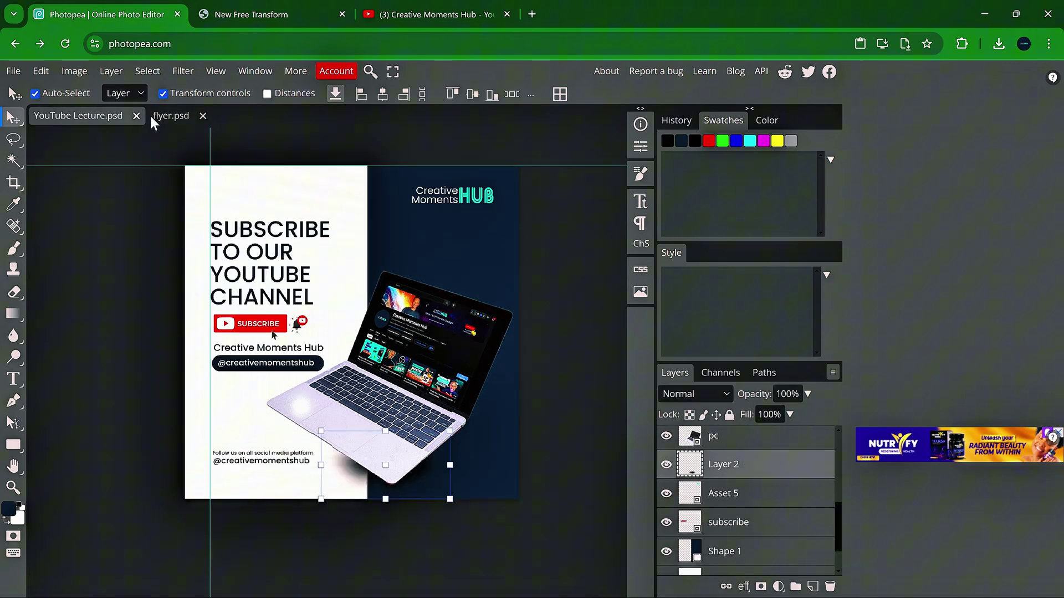
{"action": "left_click", "coordinate": [160, 116]}
{"action": "left_click", "coordinate": [77, 116]}
- Set the SUBSCRIBE TO OUR YOUTUBE CHANNEL headline to Poppins SemiBold and compare the two documents
{"action": "left_click", "coordinate": [266, 283]}
{"action": "left_click", "coordinate": [640, 201]}
{"action": "left_click", "coordinate": [571, 163]}
{"action": "left_click", "coordinate": [574, 410]}
{"action": "left_click", "coordinate": [566, 372]}
{"action": "left_click", "coordinate": [95, 119]}
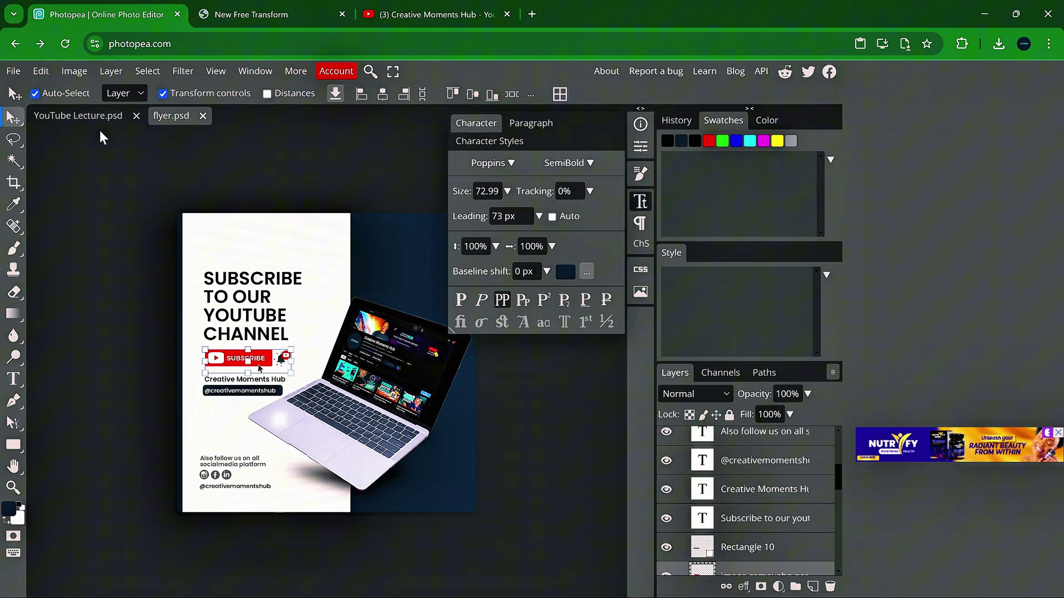
- Hide the character settings and examine flyer.psd's layers, from the social handle text down to the background image with smart filters
{"action": "left_click", "coordinate": [96, 119]}
{"action": "left_click", "coordinate": [640, 201]}
{"action": "left_click", "coordinate": [171, 120]}
{"action": "left_click", "coordinate": [138, 381]}
{"action": "scroll", "coordinate": [760, 498], "scroll_direction": "up", "scroll_amount": 3}
{"action": "scroll", "coordinate": [759, 499], "scroll_direction": "down", "scroll_amount": 1}
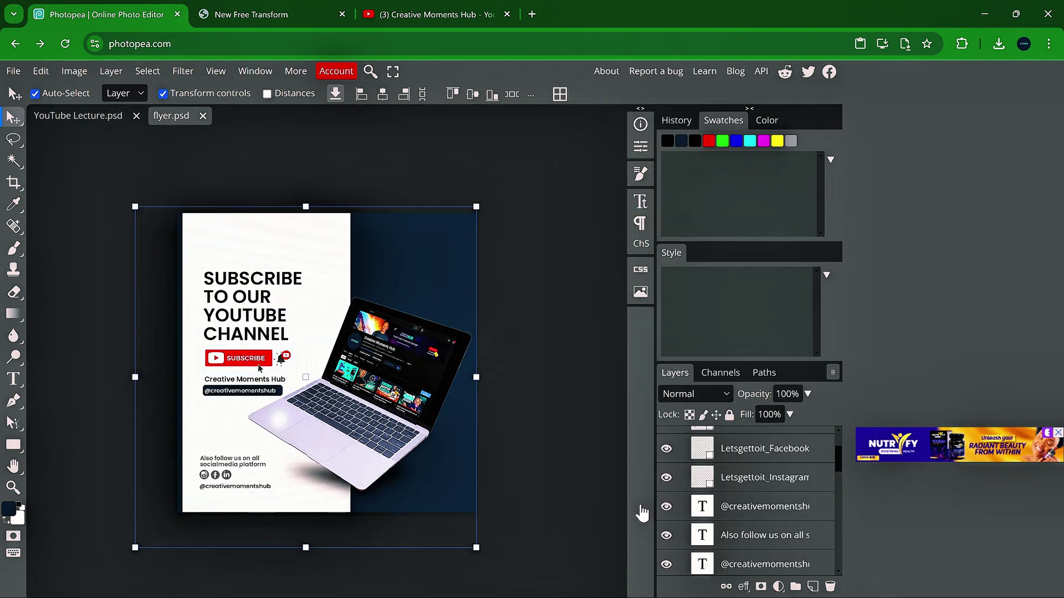
{"action": "left_click", "coordinate": [220, 479]}
{"action": "left_click", "coordinate": [751, 515]}
{"action": "scroll", "coordinate": [743, 471], "scroll_direction": "down", "scroll_amount": 5}
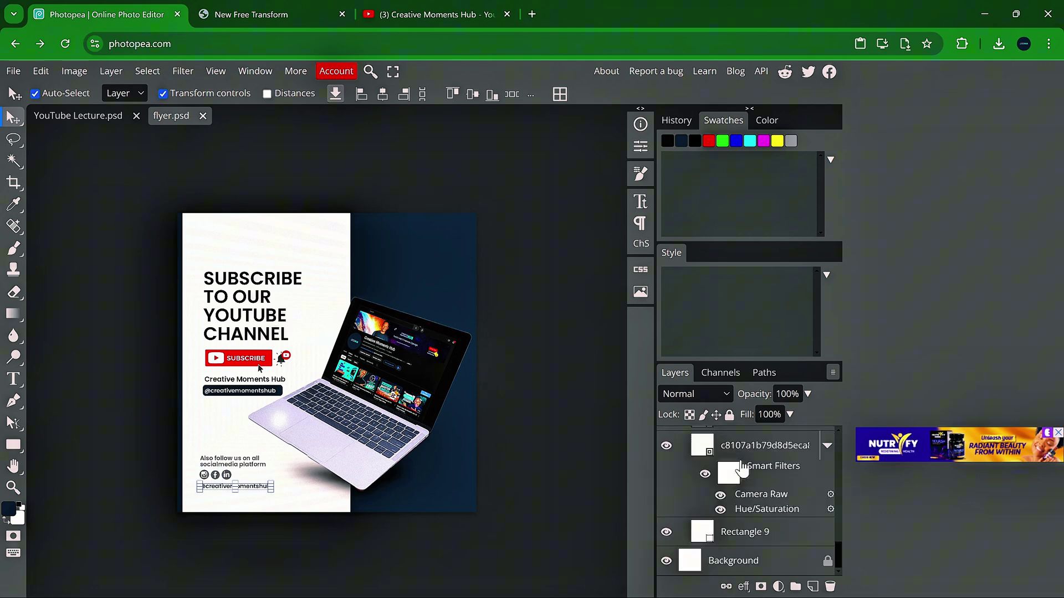
{"action": "left_click", "coordinate": [753, 442]}
{"action": "left_click", "coordinate": [570, 406]}
{"action": "scroll", "coordinate": [736, 512], "scroll_direction": "up", "scroll_amount": 3}
- Return to YouTube Lecture.psd and examine its layer stack for comparison with flyer.psd
{"action": "left_click", "coordinate": [77, 115]}
{"action": "scroll", "coordinate": [741, 475], "scroll_direction": "up", "scroll_amount": 1}
{"action": "scroll", "coordinate": [752, 467], "scroll_direction": "up", "scroll_amount": 4}
{"action": "left_click", "coordinate": [756, 498]}
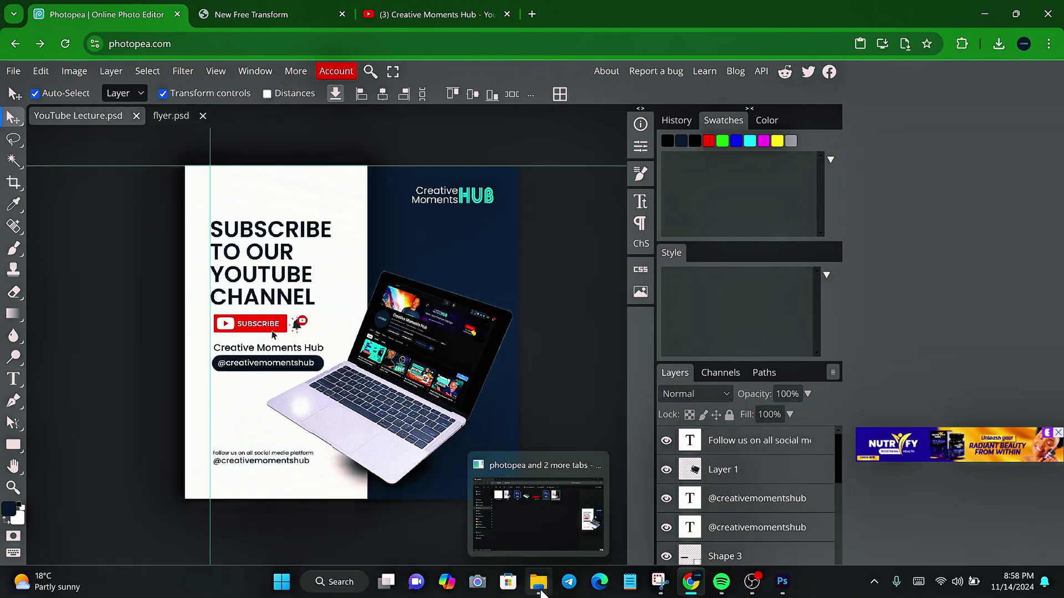
- Switch to File Explorer and open YouTube Lecture.psd from the photopea folder in Adobe Photoshop
{"action": "left_click", "coordinate": [540, 585]}
{"action": "left_click", "coordinate": [680, 155]}
{"action": "right_click", "coordinate": [681, 154]}
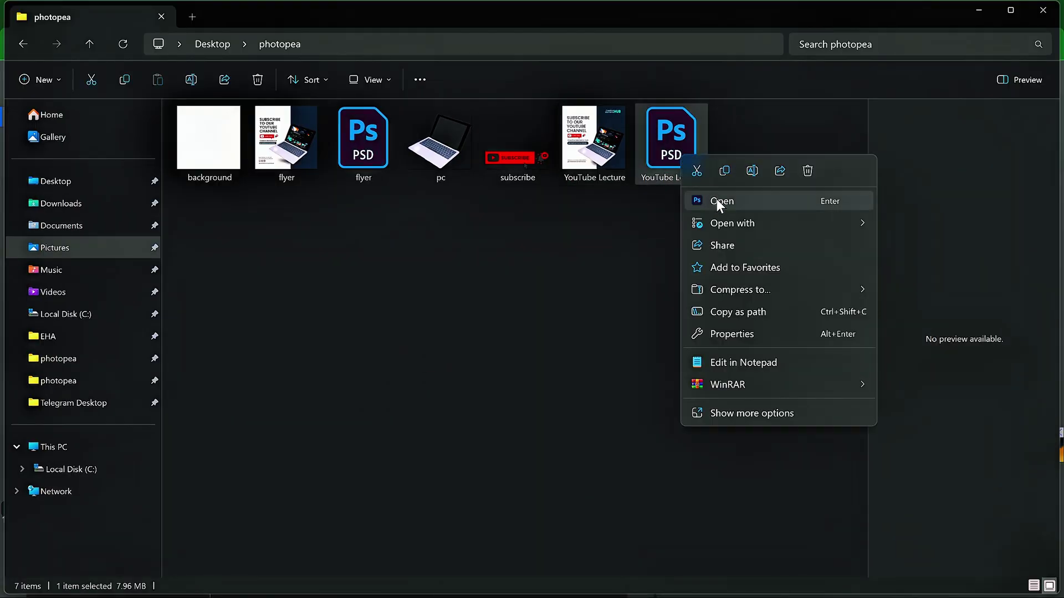
{"action": "mouse_move", "coordinate": [731, 221]}
{"action": "left_click", "coordinate": [917, 244]}
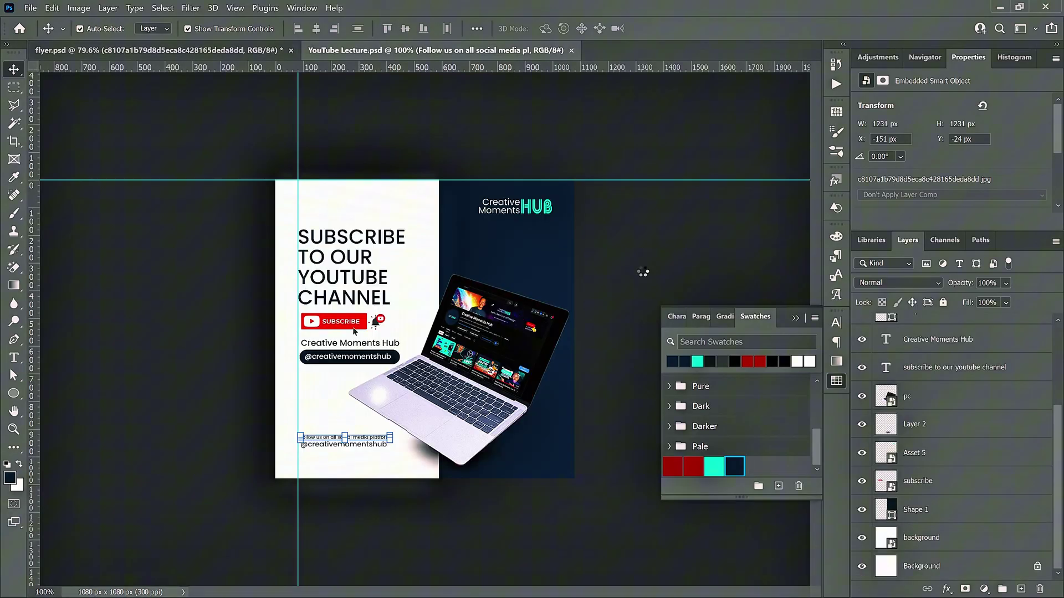
- Inspect the layers of YouTube Lecture.psd in Photoshop and compare the design with the open flyer.psd
{"action": "left_click", "coordinate": [941, 377]}
{"action": "left_click", "coordinate": [941, 410]}
{"action": "left_click", "coordinate": [607, 351]}
{"action": "left_click", "coordinate": [166, 50]}
{"action": "left_click", "coordinate": [377, 50]}
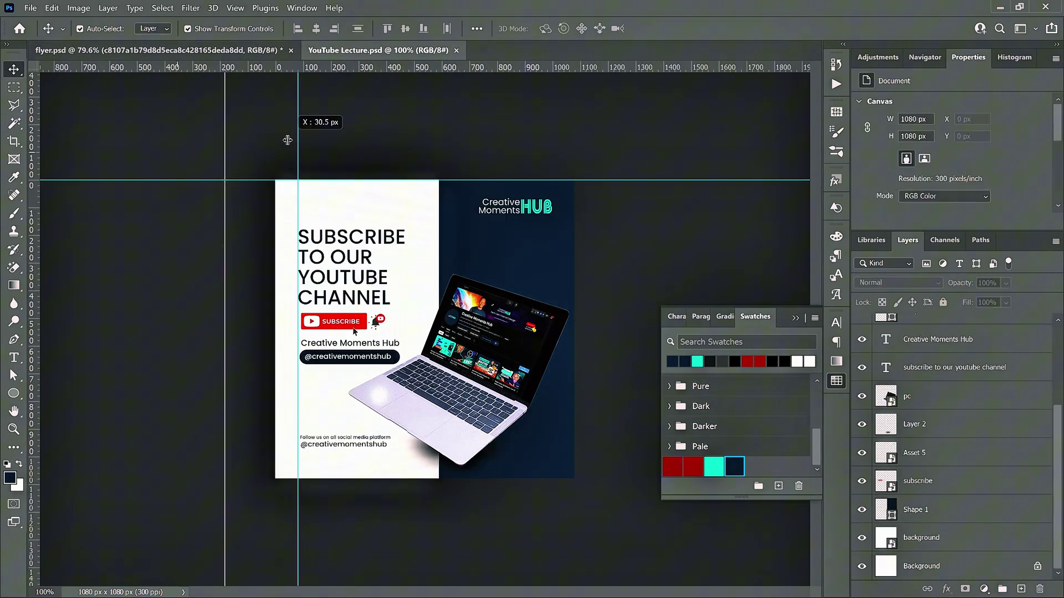